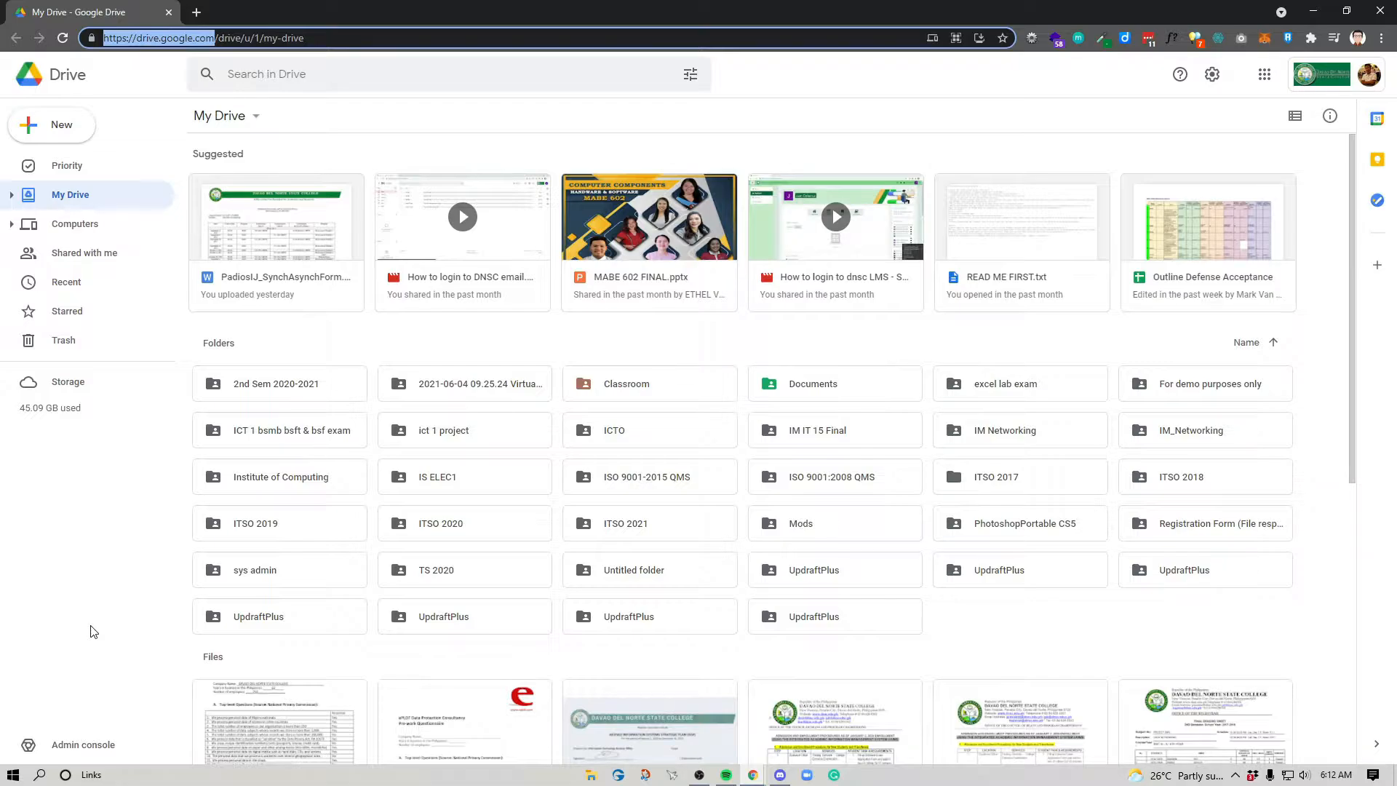
pyautogui.click(91, 633)
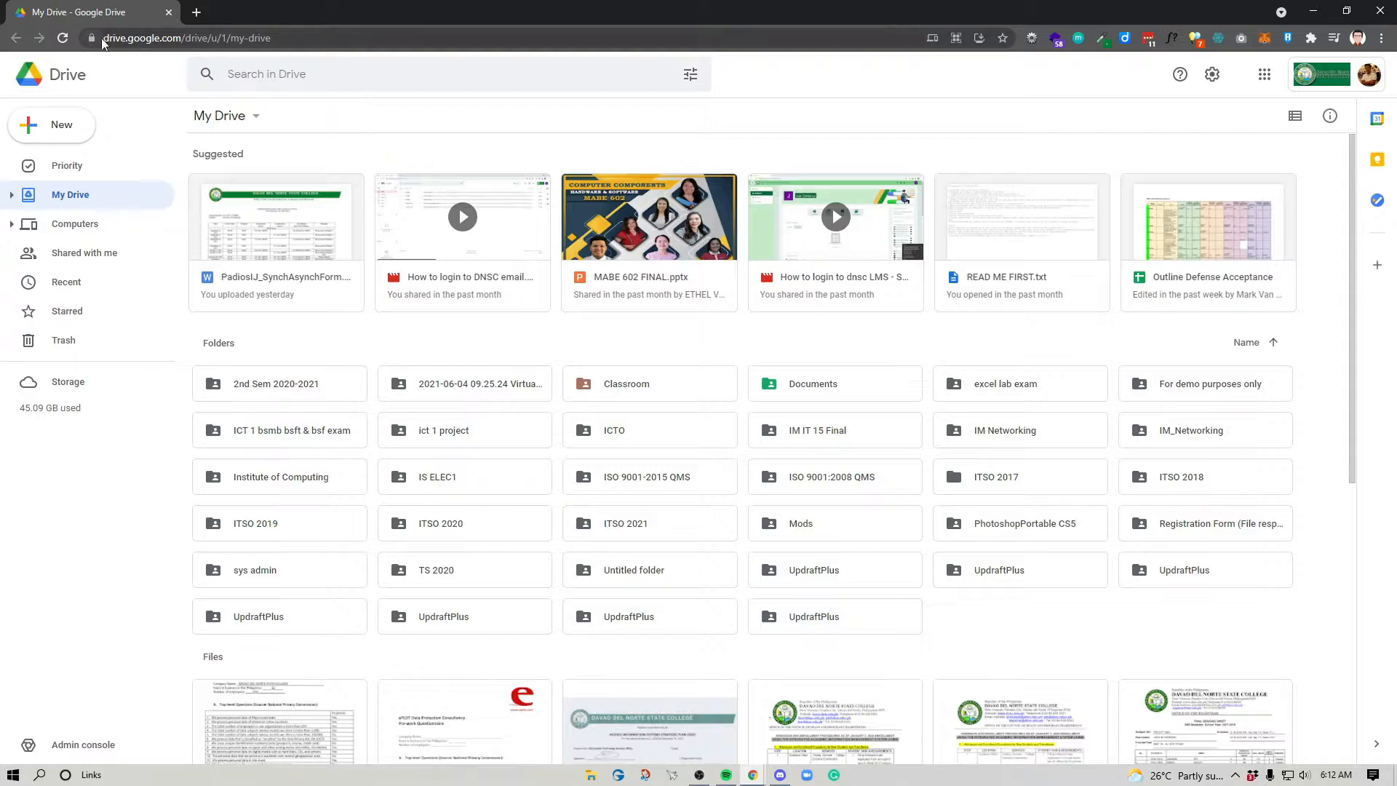
pyautogui.moveTo(108, 39); pyautogui.dragTo(182, 38)
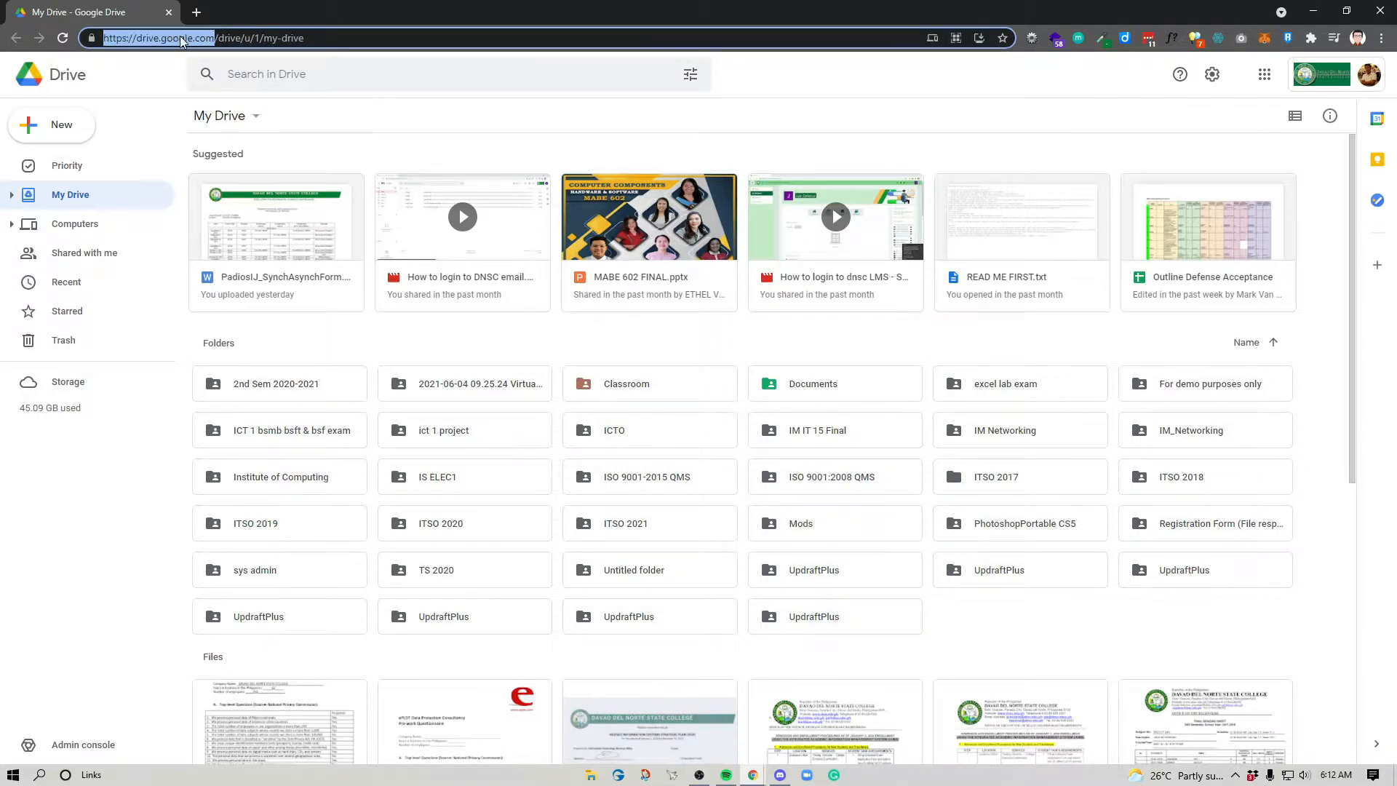
pyautogui.click(83, 598)
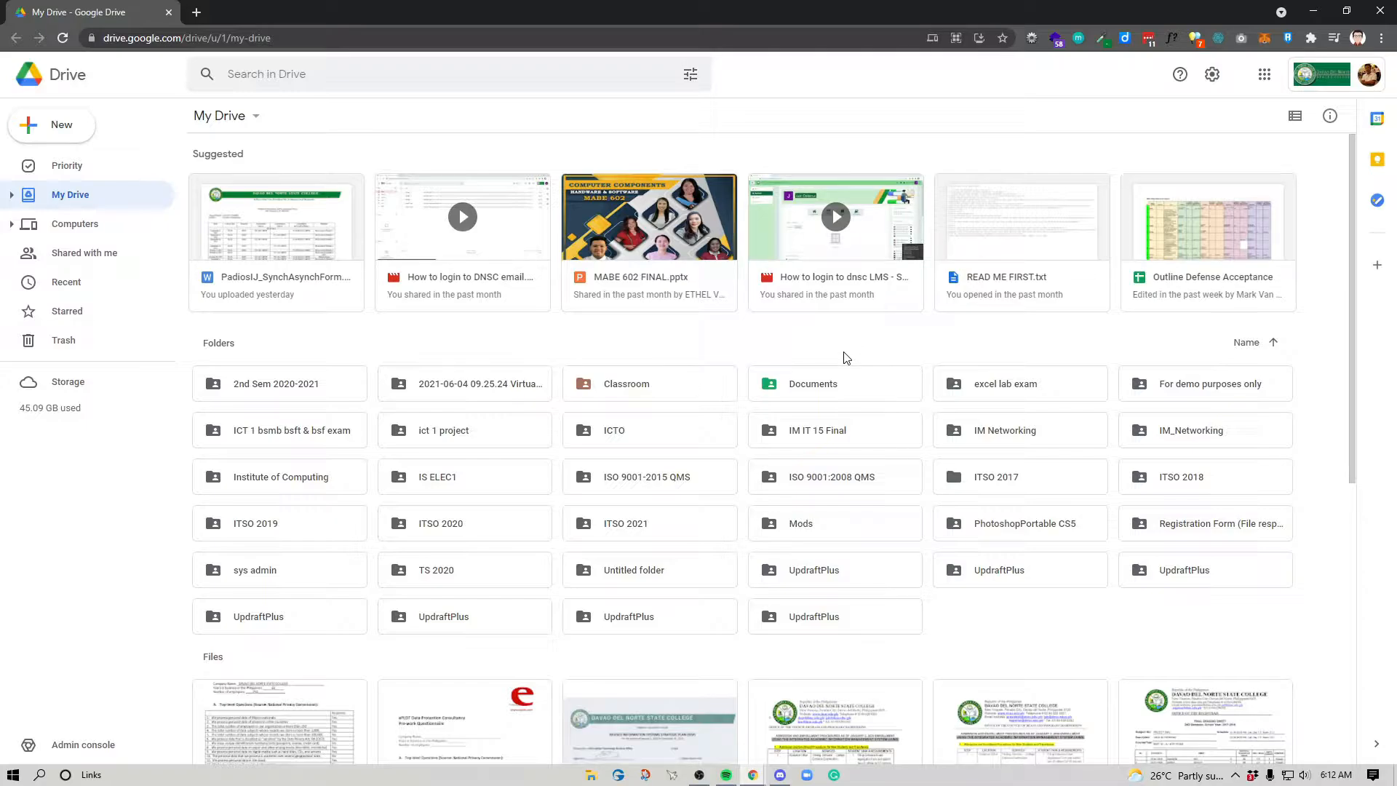
# Open Drive from the Google apps launcher
pyautogui.click(1265, 75)
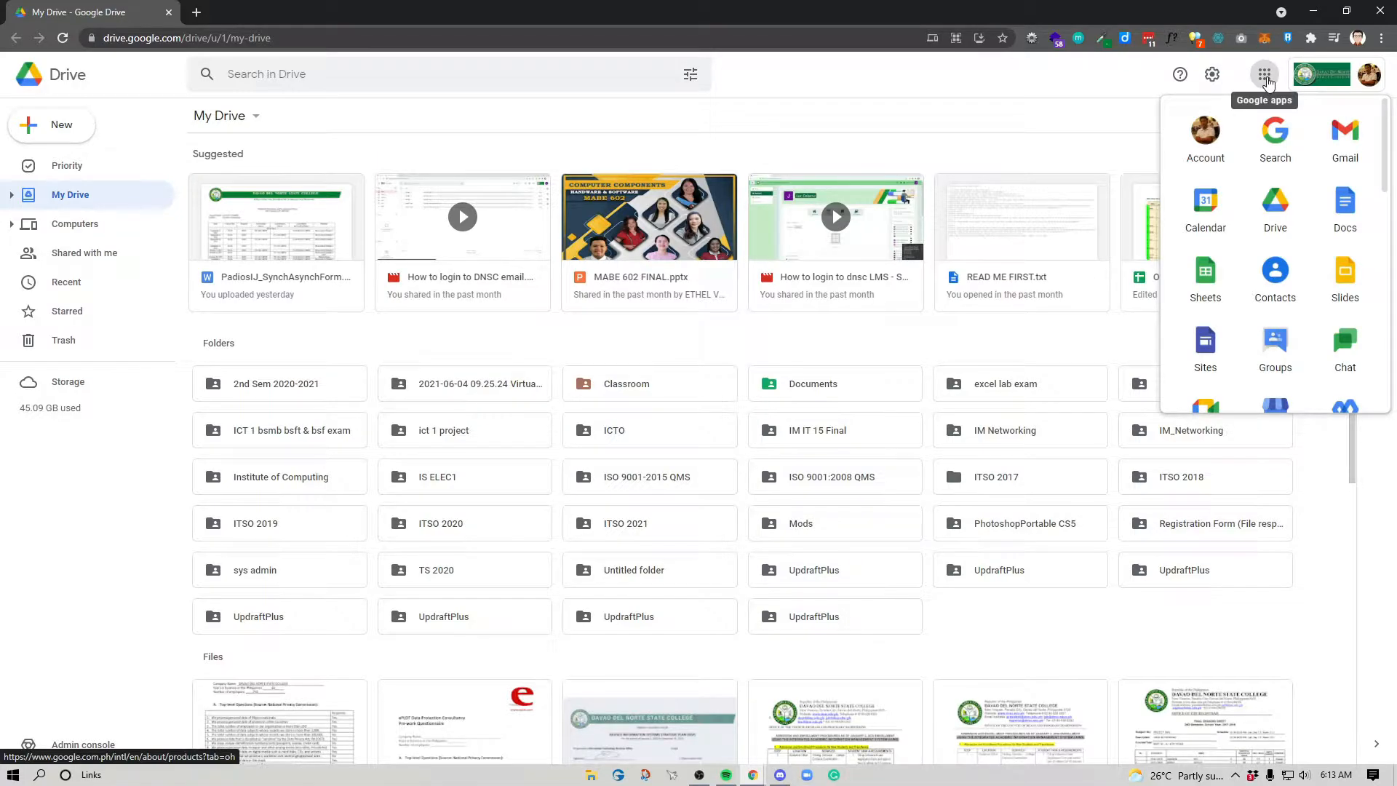
pyautogui.click(1266, 82)
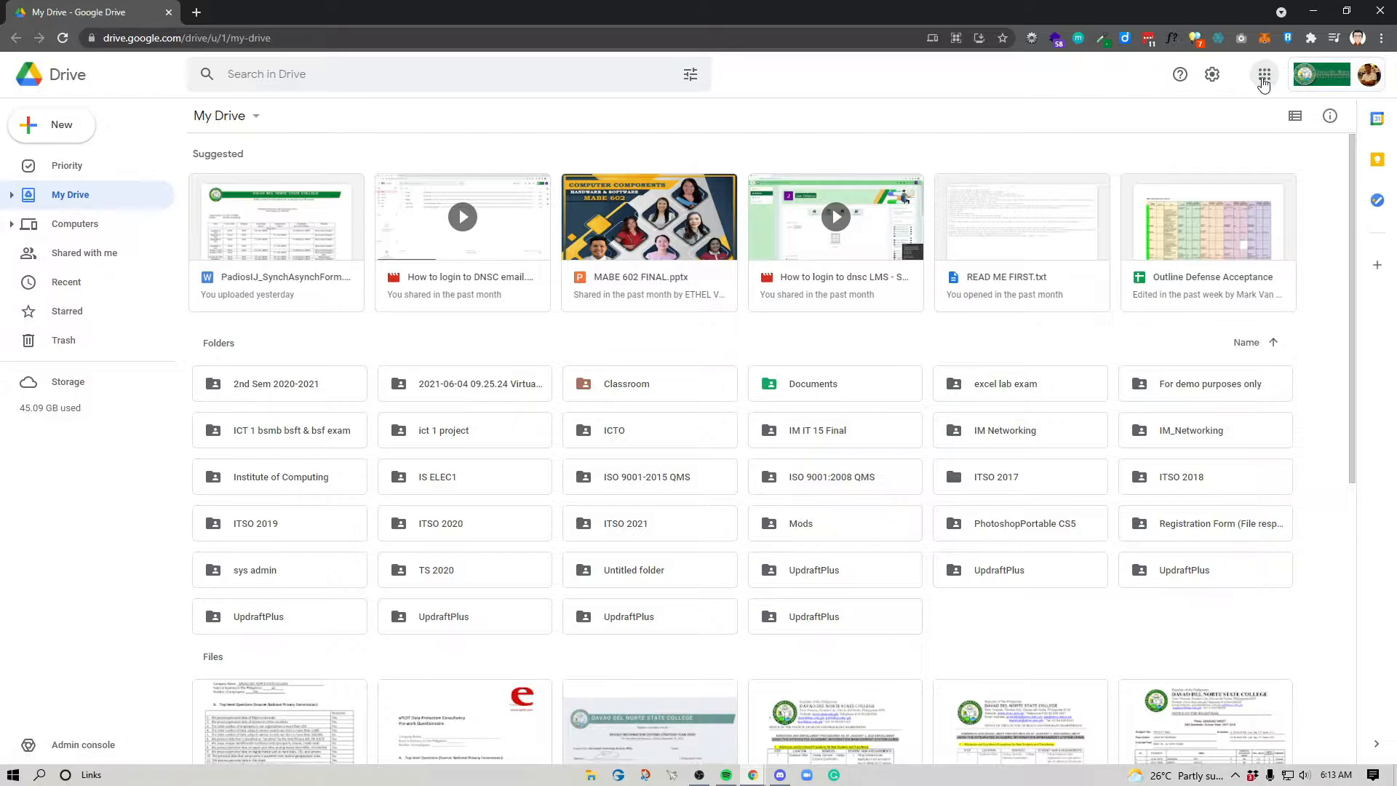
pyautogui.click(1264, 76)
pyautogui.click(1276, 215)
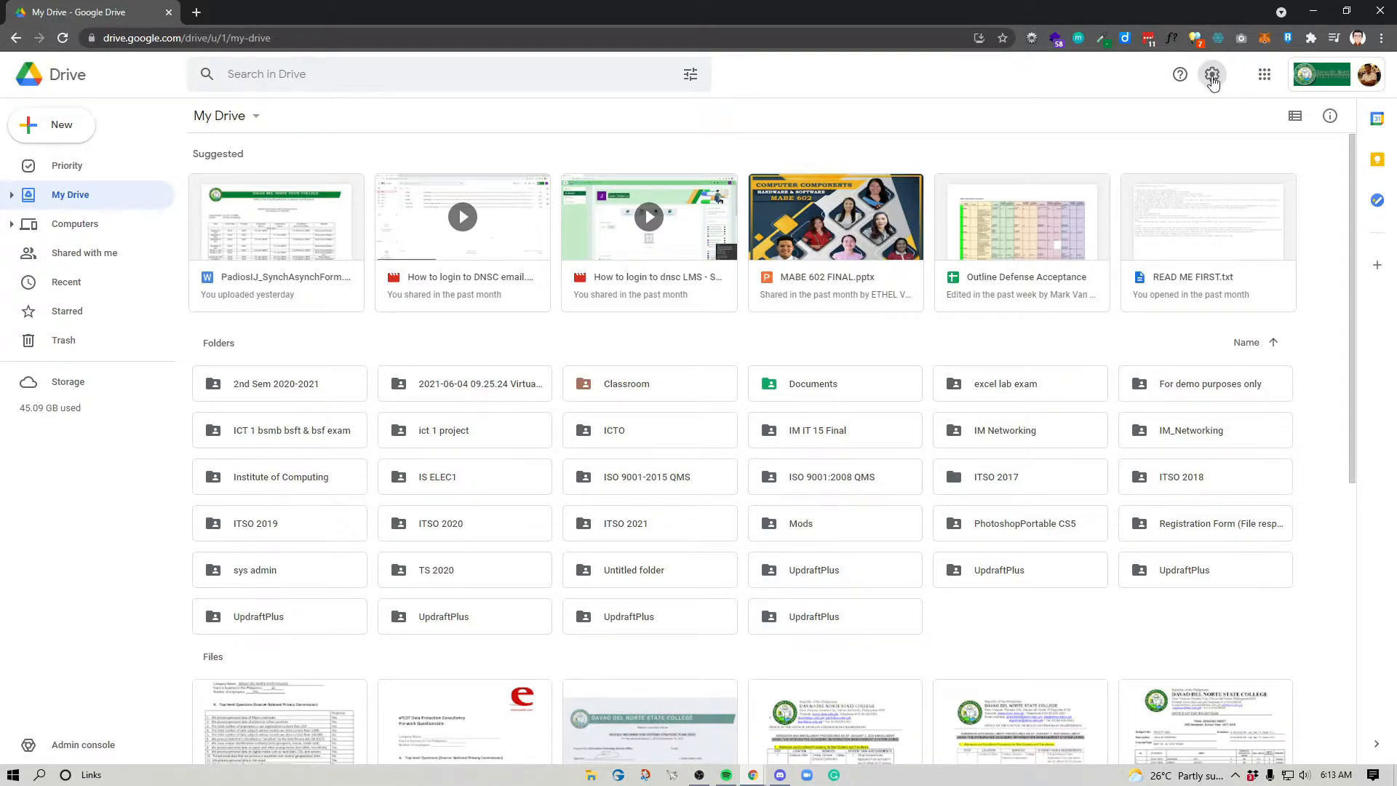
# View the options available under Drive's settings and dismiss them
pyautogui.click(1213, 77)
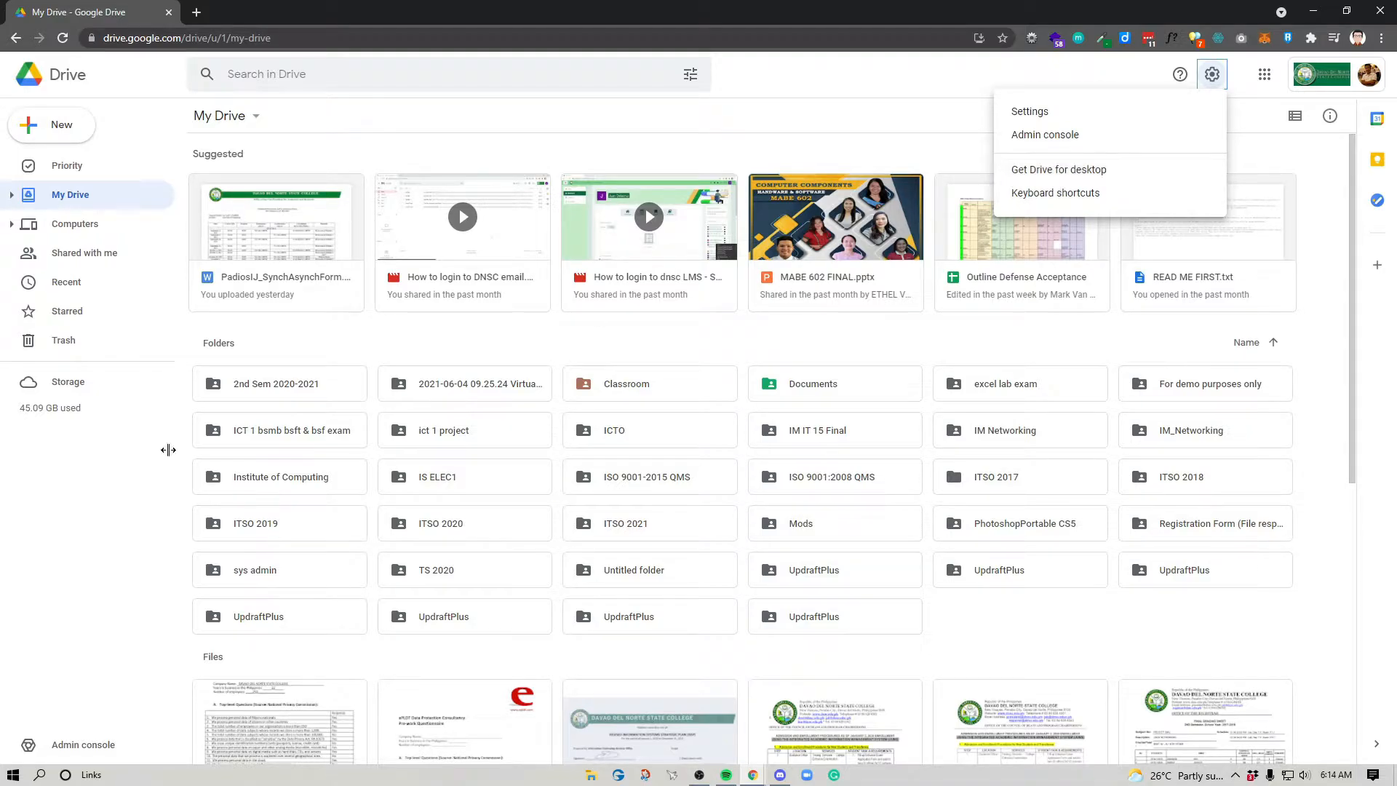
pyautogui.click(111, 498)
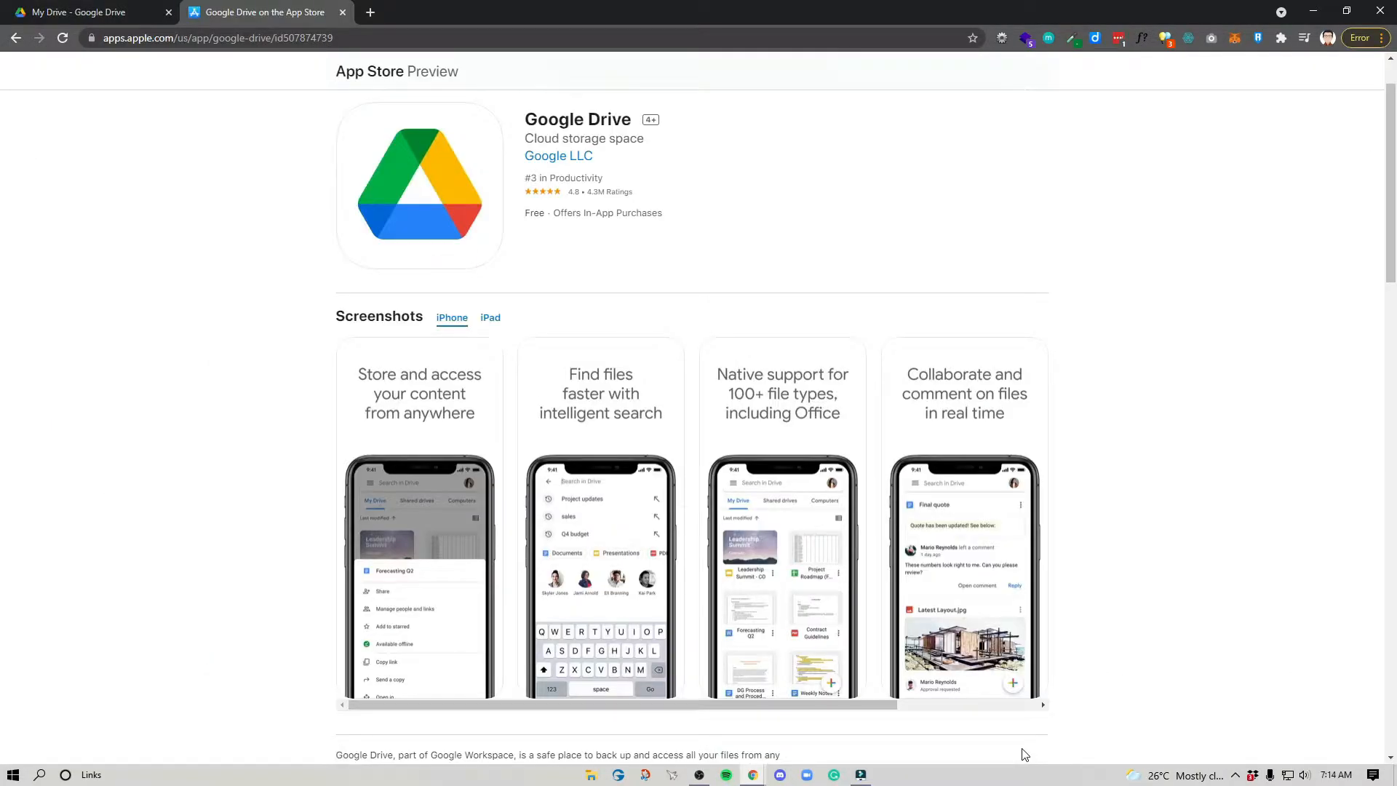
# Look through the Google Drive app listings on the Apple App Store and on Google Play
pyautogui.scroll(-2, 1054, 586)
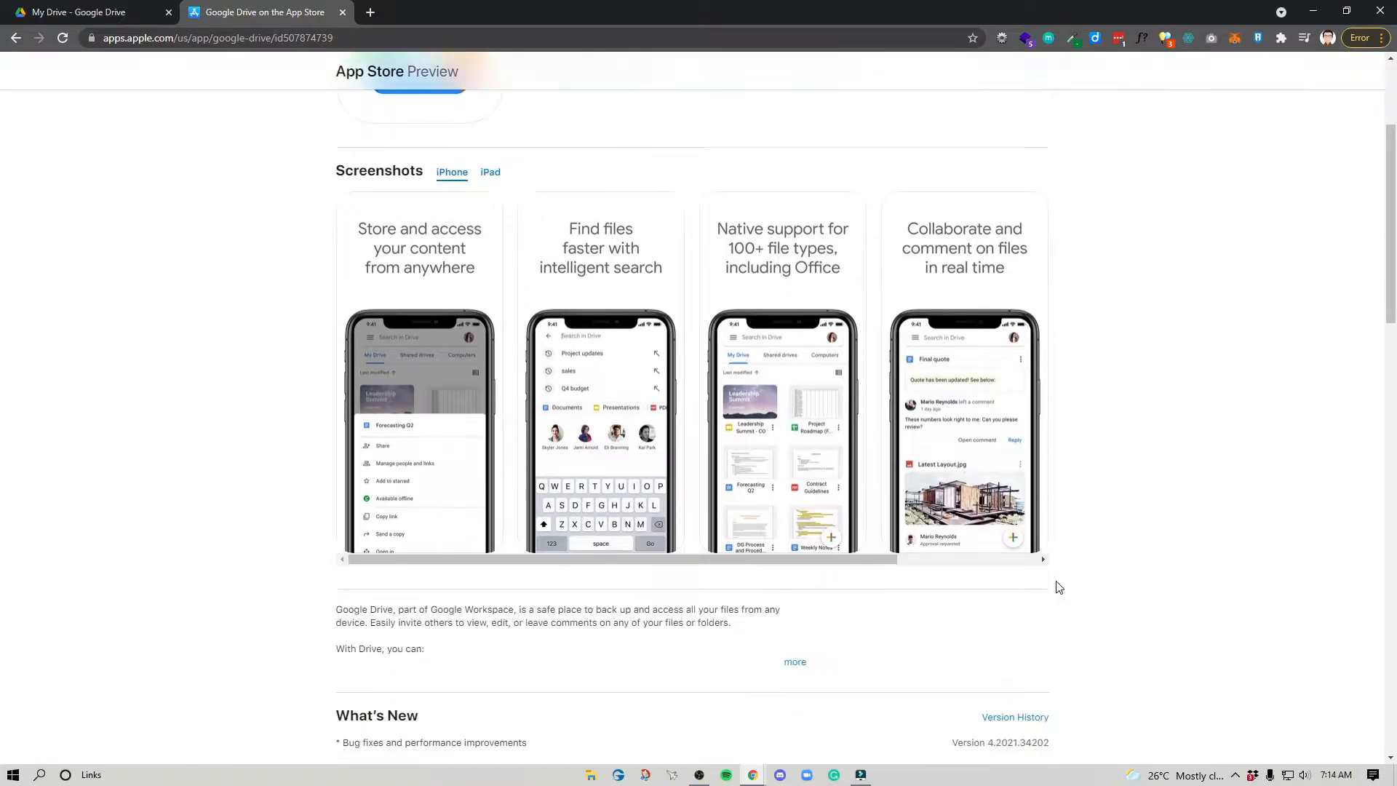
pyautogui.scroll(-4, 1059, 587)
pyautogui.scroll(3, 1059, 587)
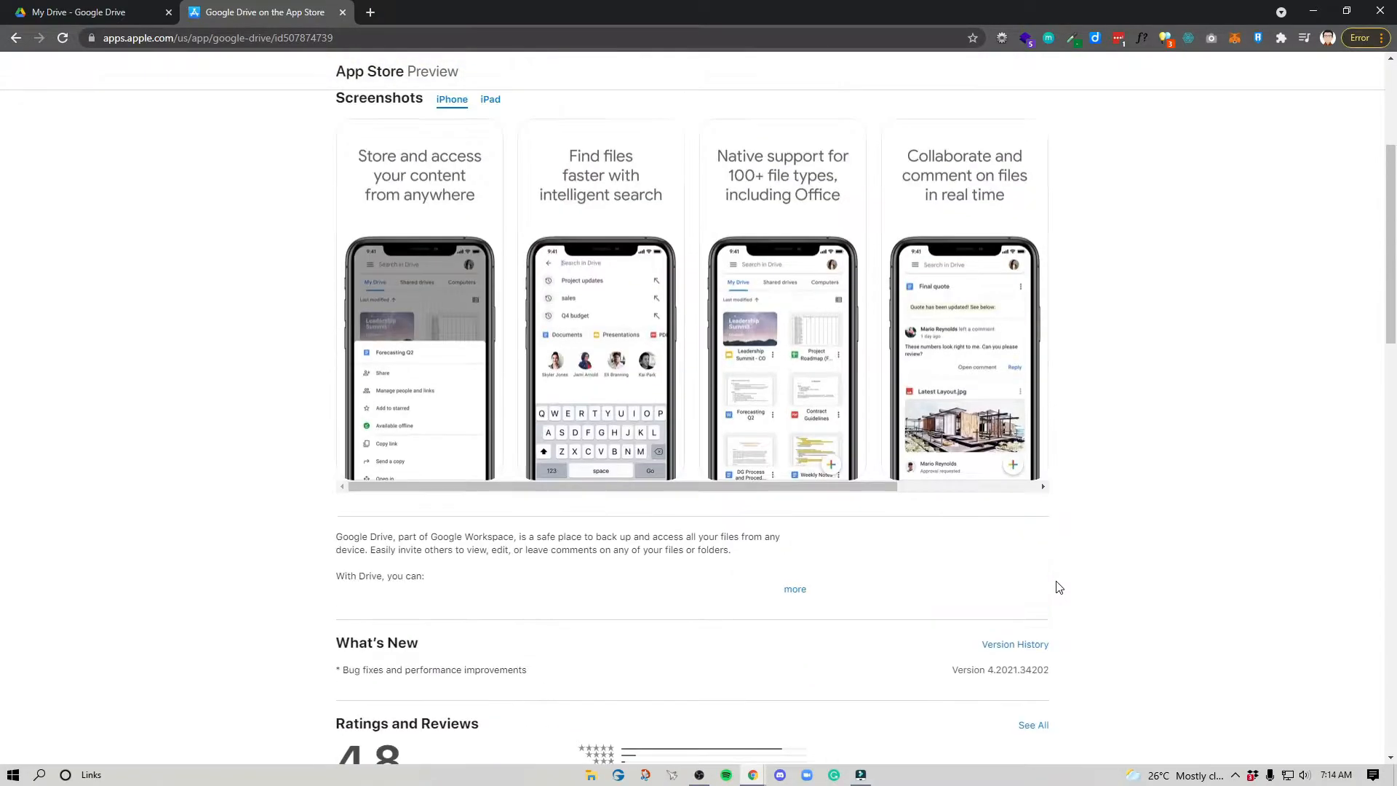
pyautogui.scroll(4, 1054, 583)
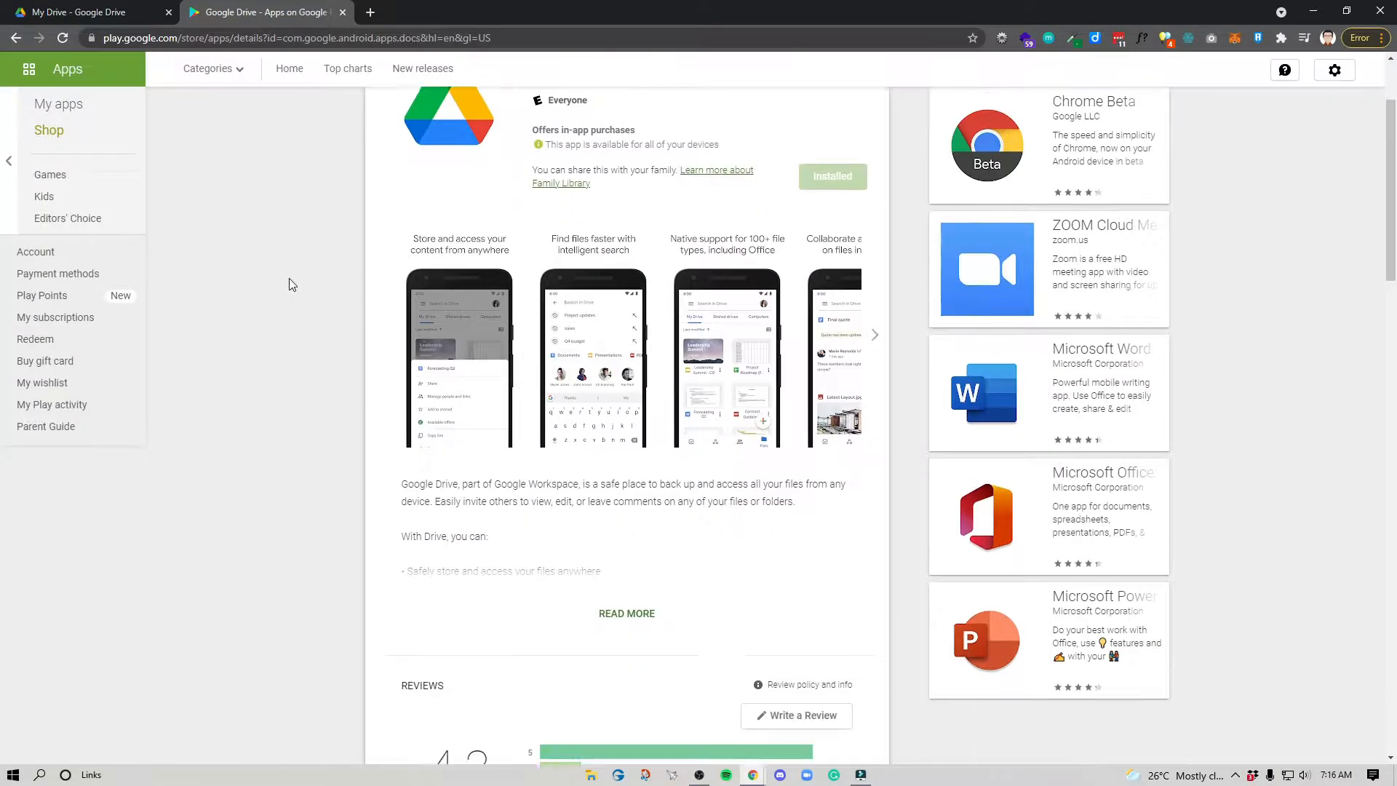
pyautogui.scroll(-3, 290, 278)
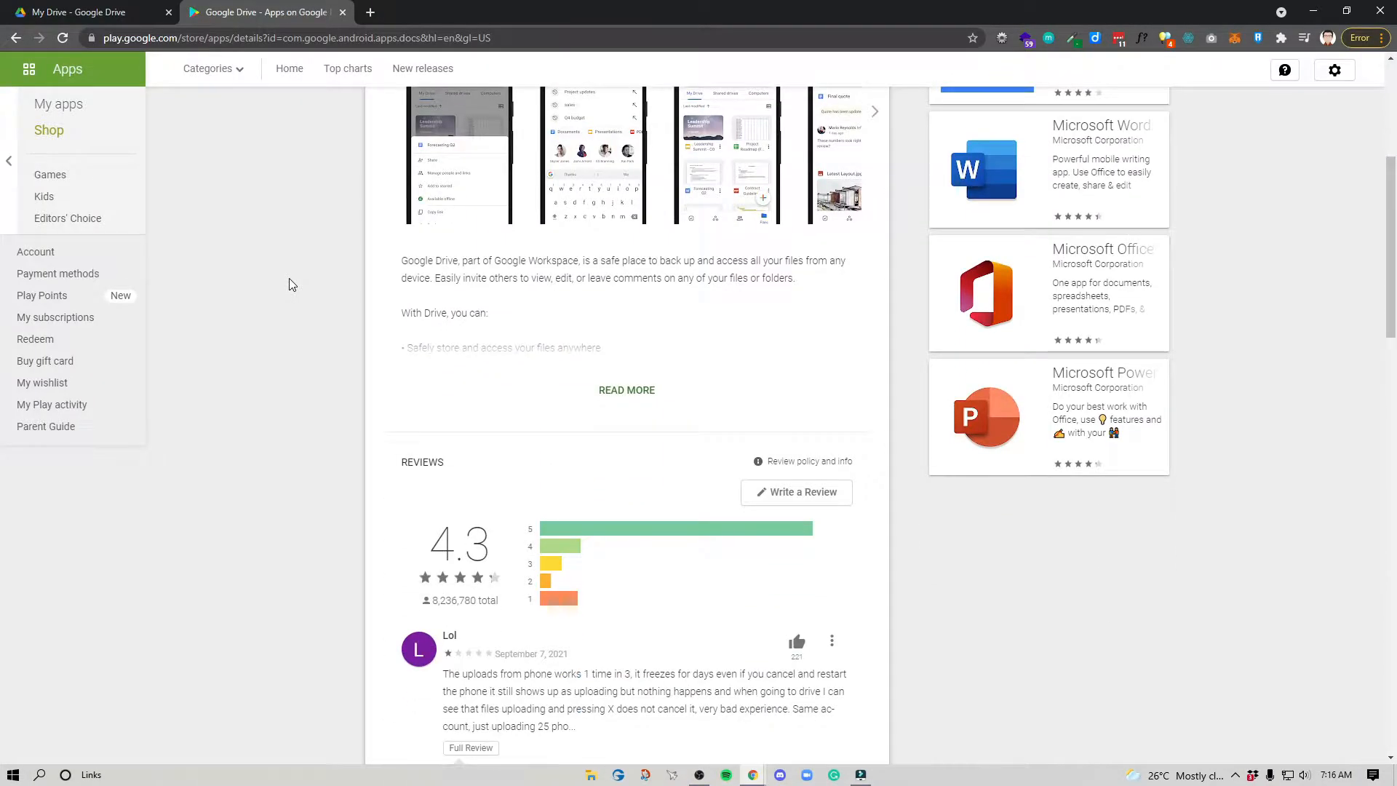
pyautogui.scroll(5, 290, 278)
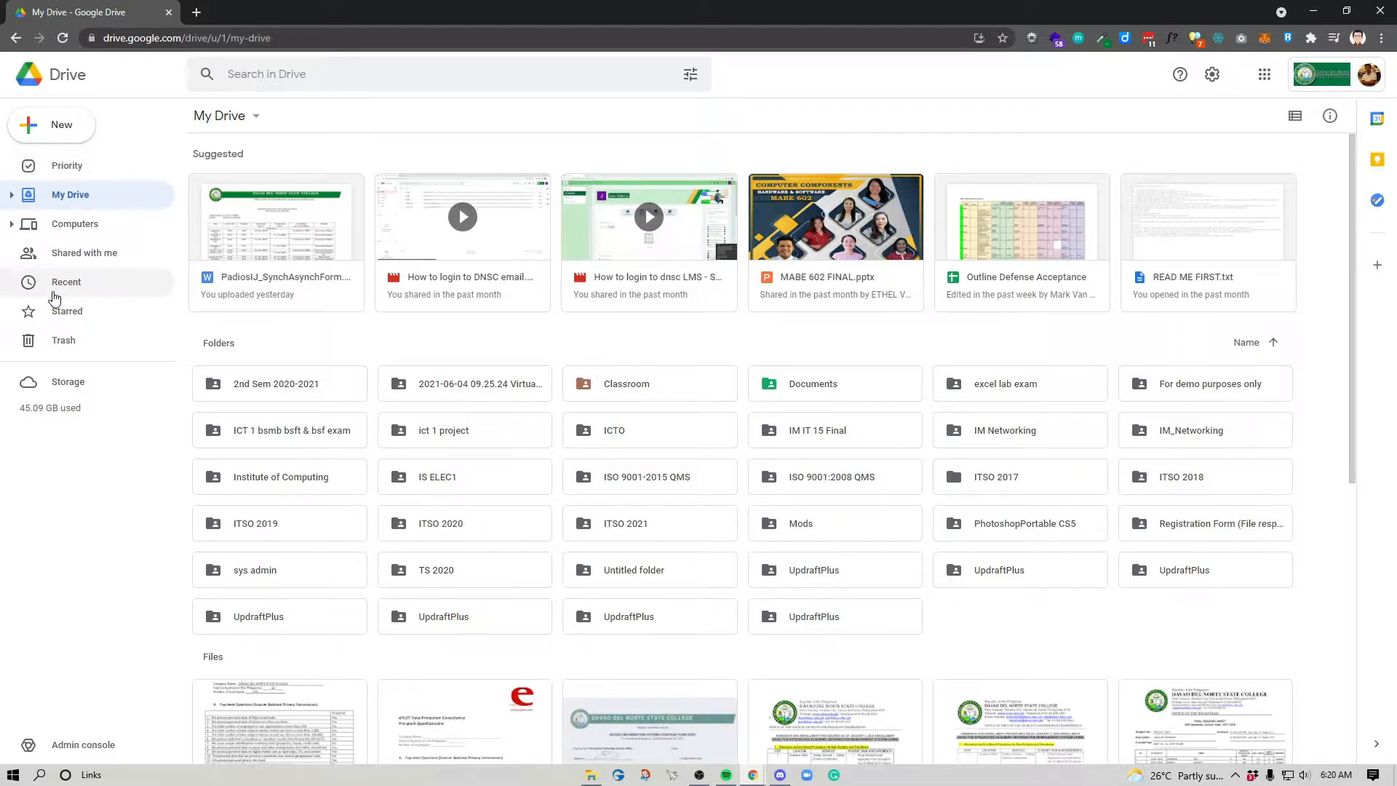
# View the choices for creating or uploading new items in Drive and dismiss them
pyautogui.click(53, 131)
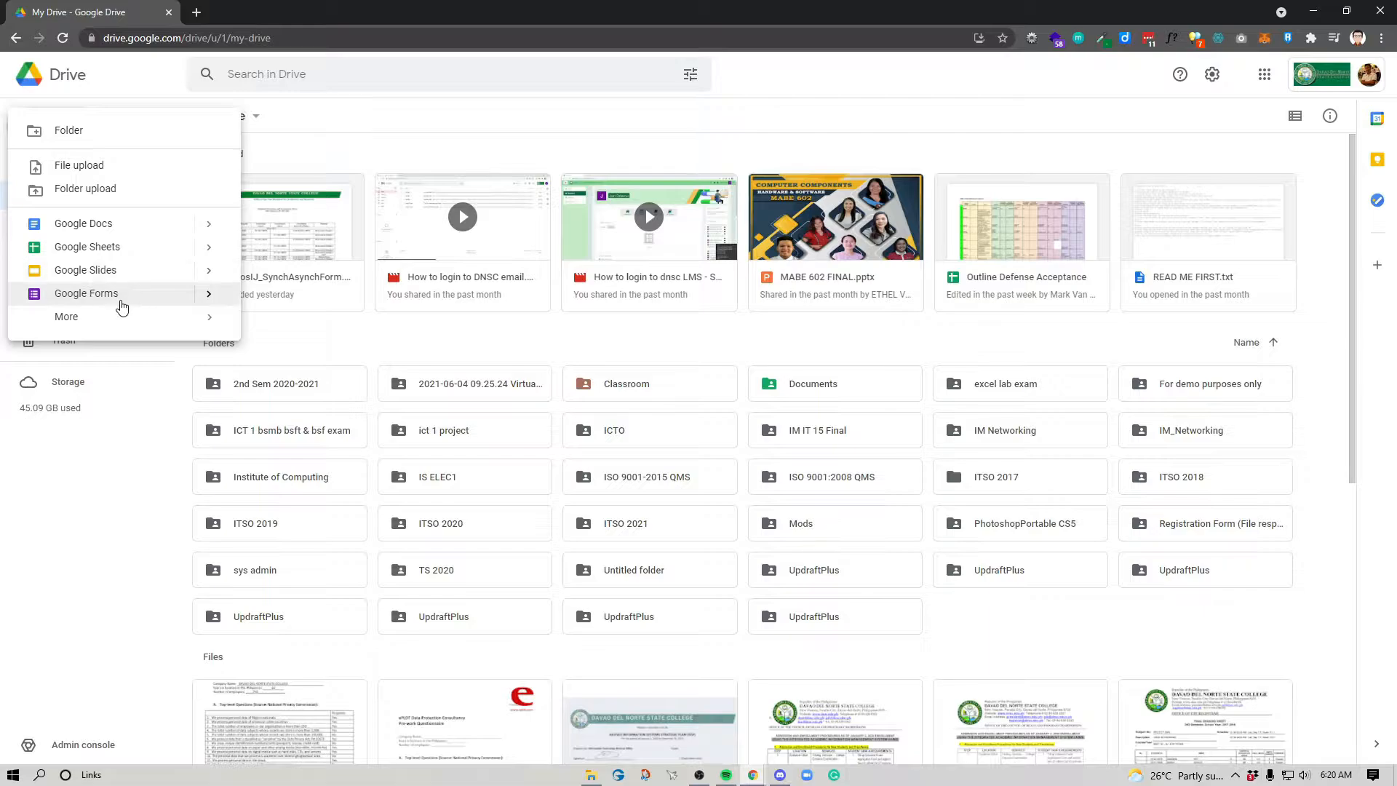
pyautogui.click(111, 570)
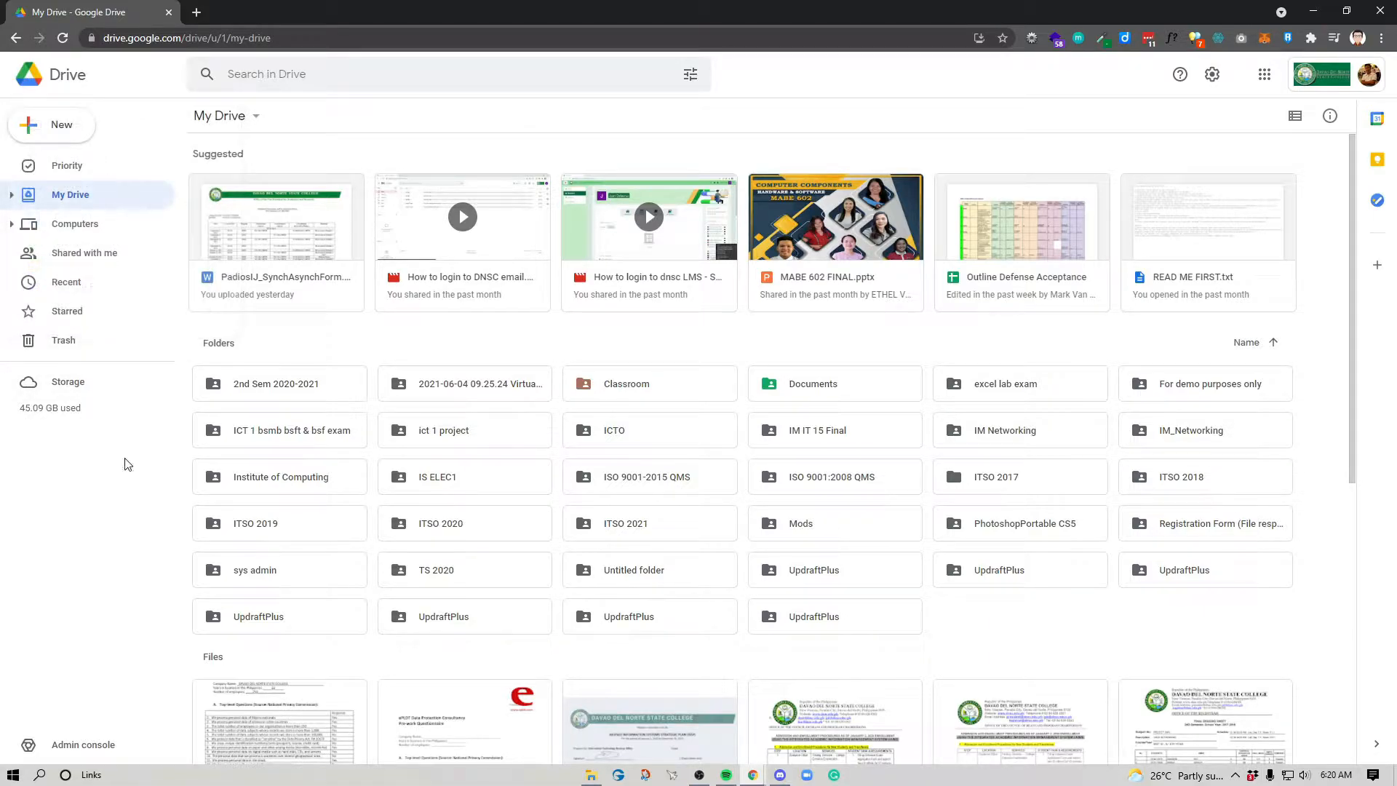
# View the Priority page, and look through the expanded My Drive folder tree before collapsing it
pyautogui.click(59, 168)
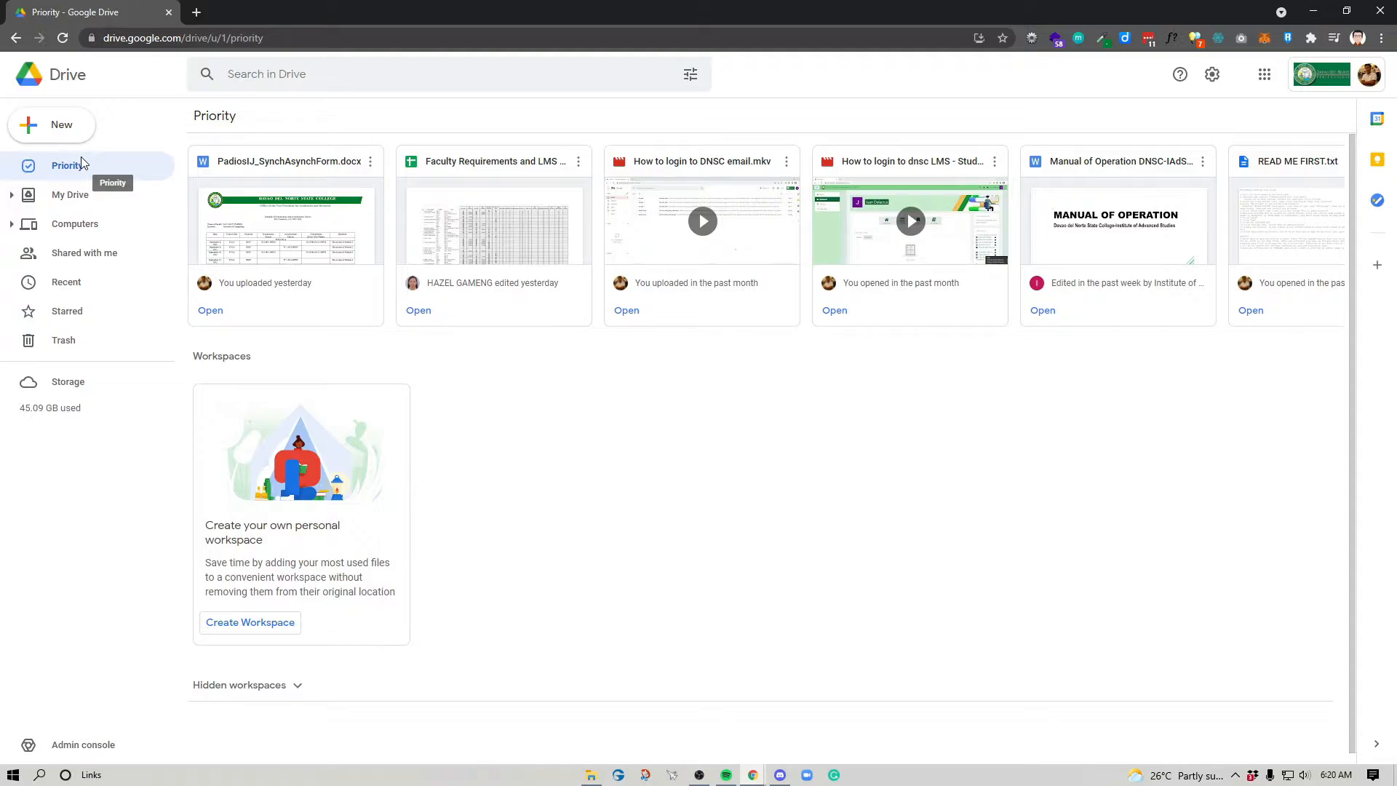
pyautogui.click(70, 198)
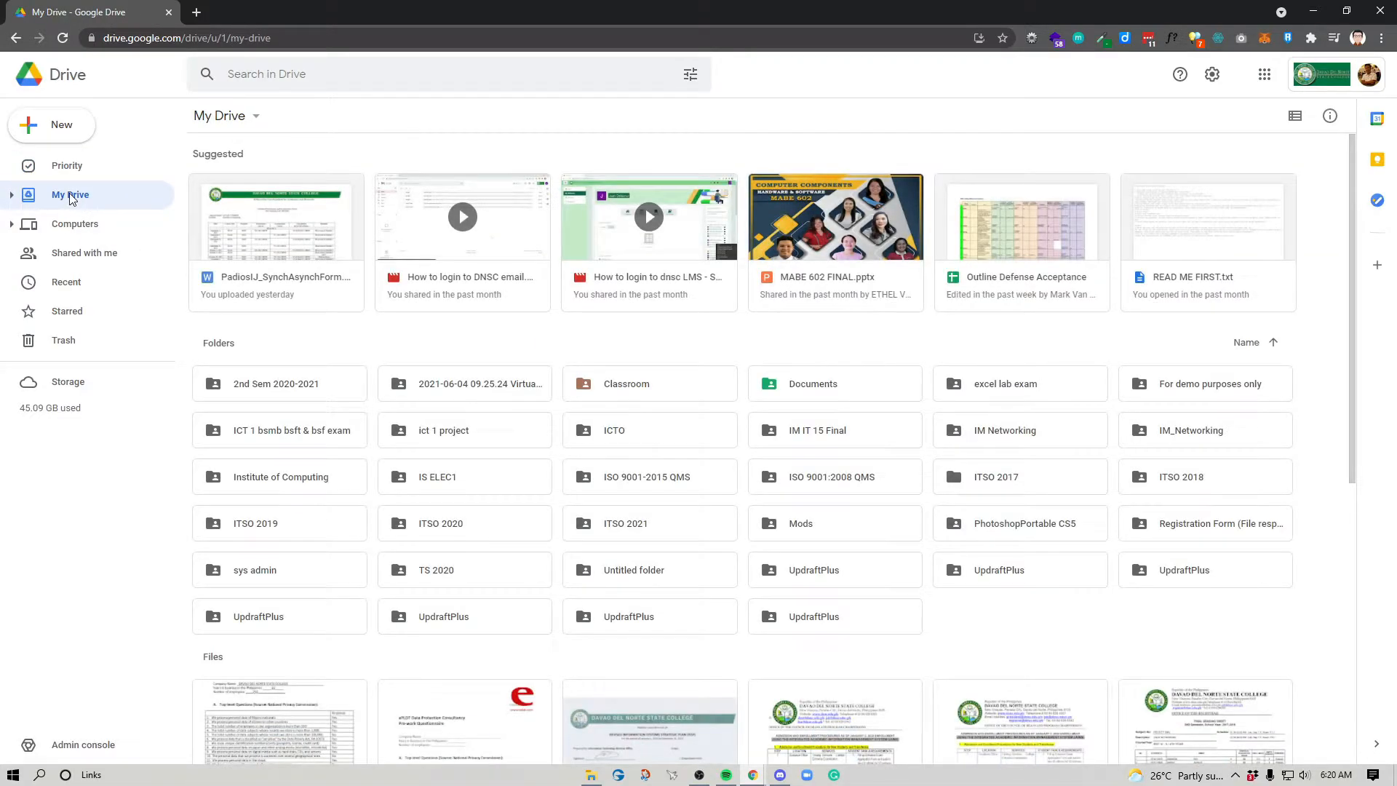
pyautogui.click(11, 195)
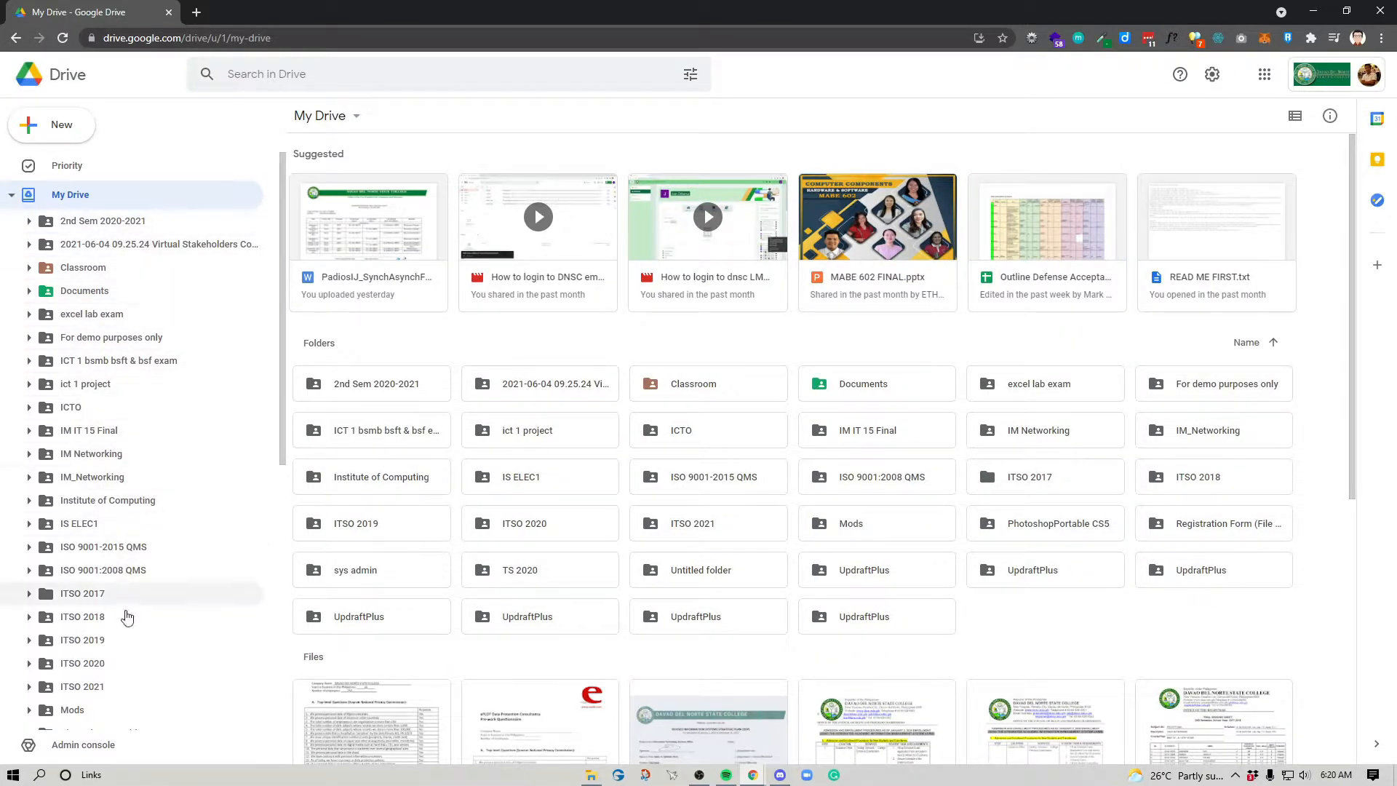
pyautogui.scroll(-6, 138, 469)
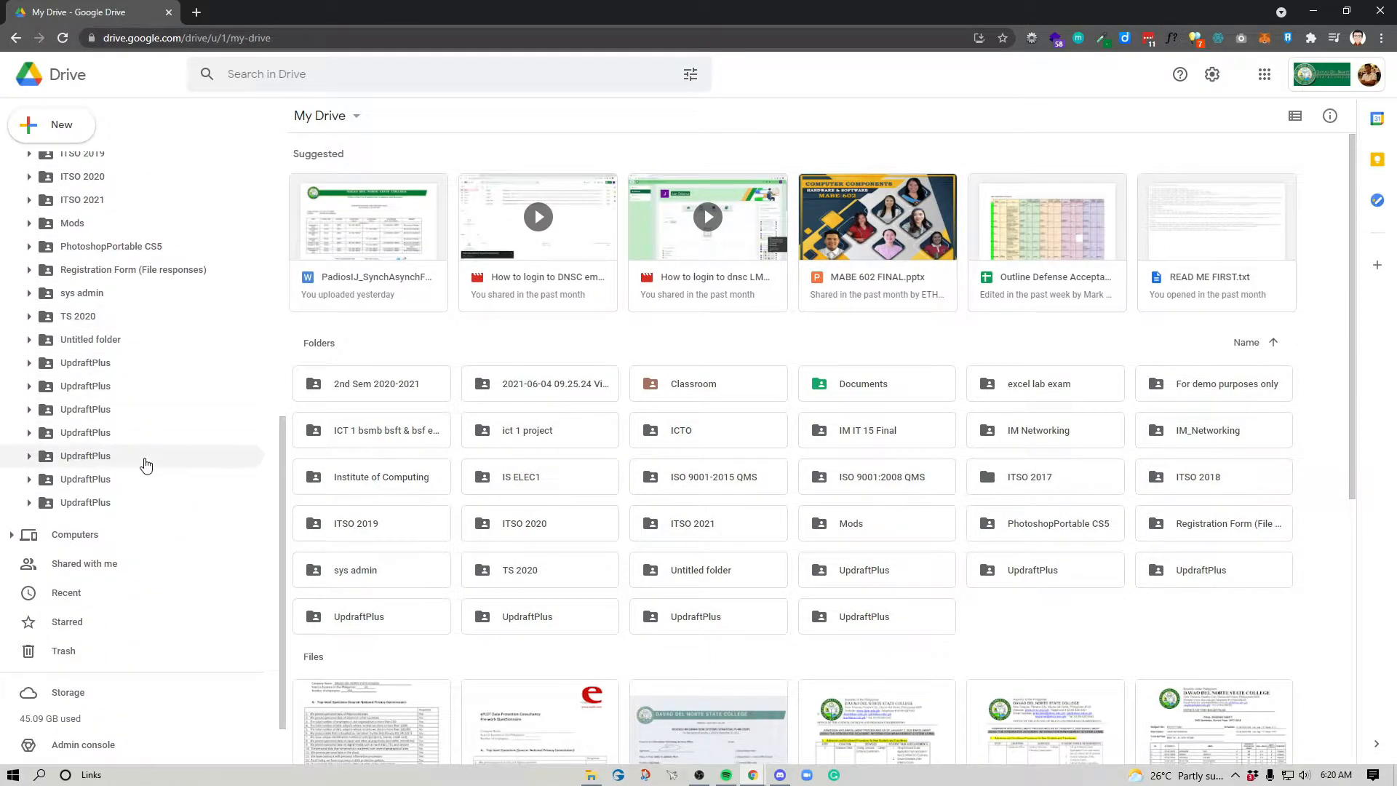
pyautogui.scroll(6, 145, 466)
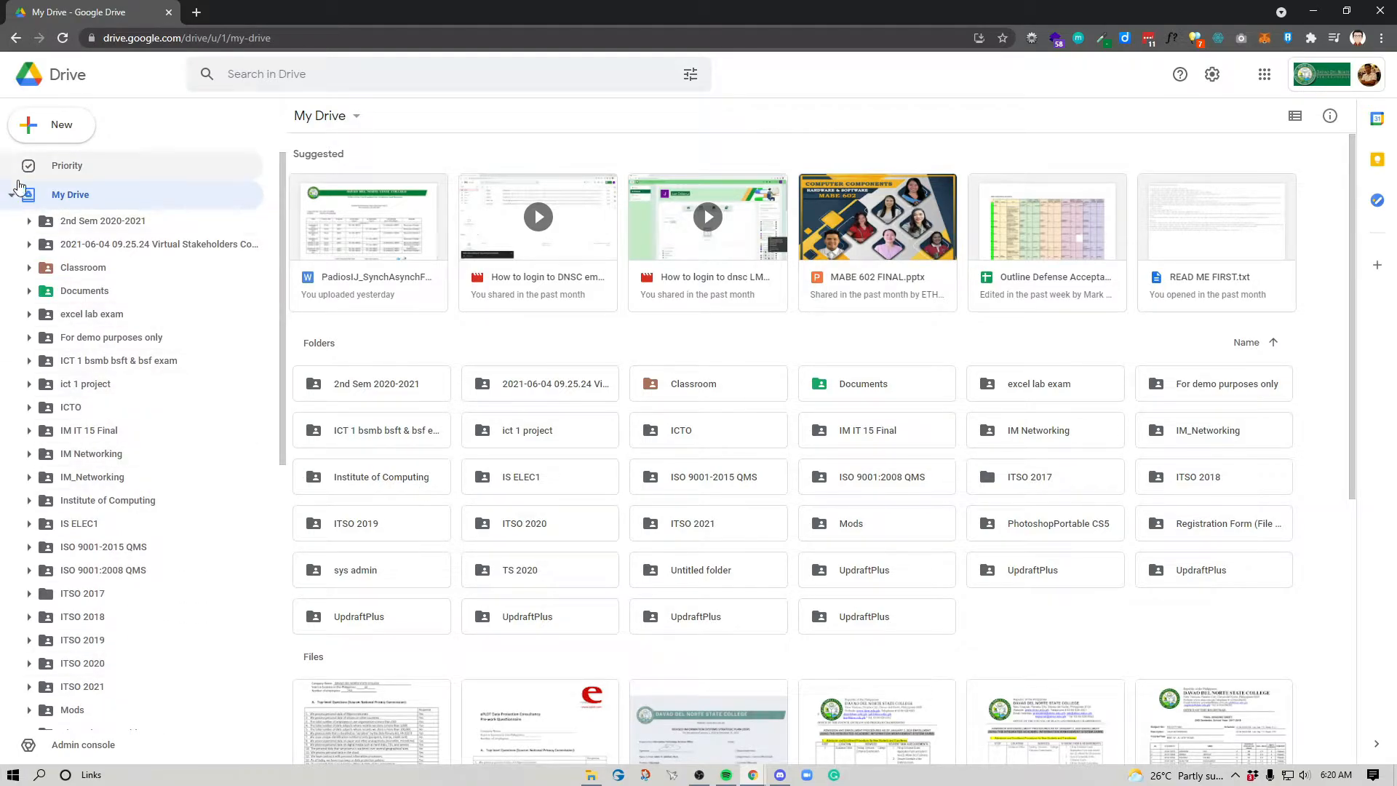
pyautogui.click(11, 197)
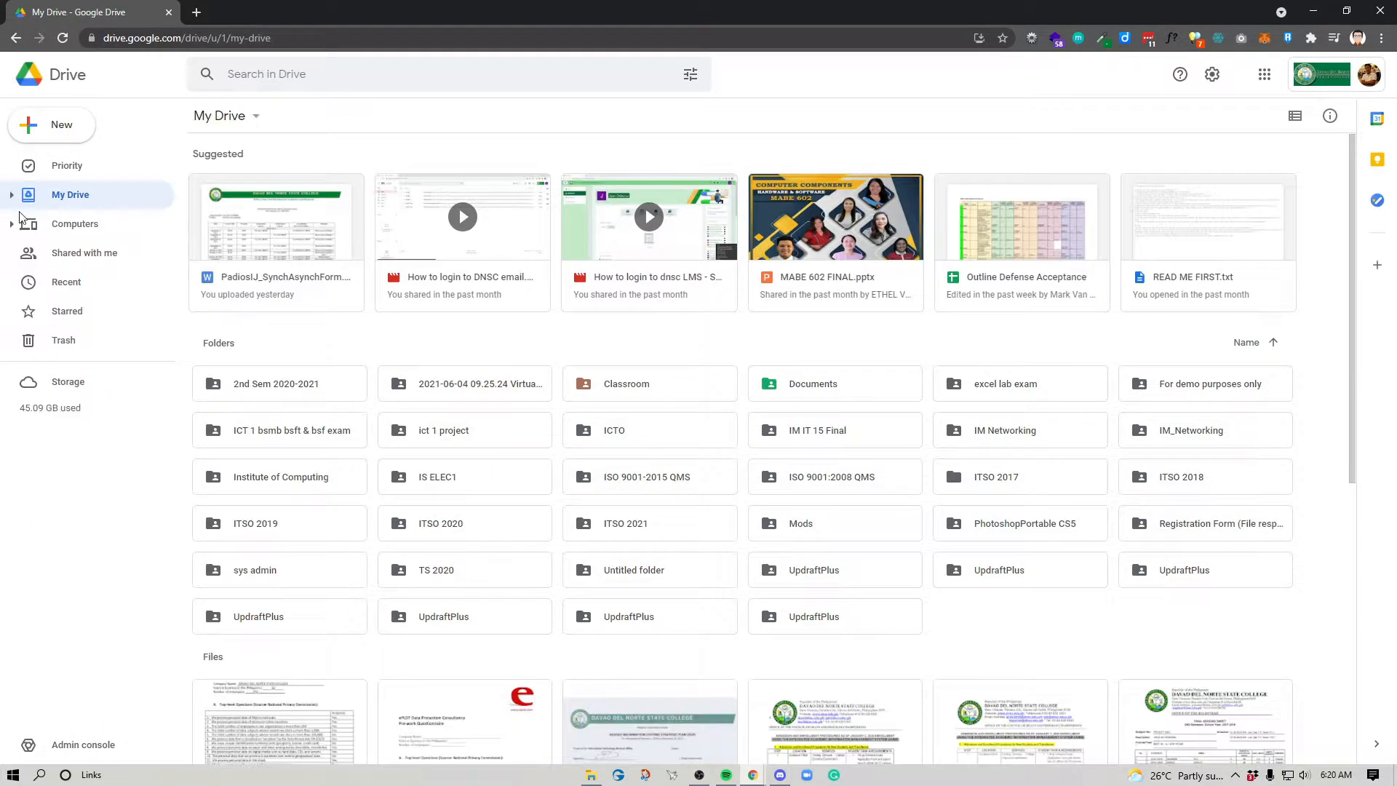
# View the Computers section and its list of synced devices, expanding and collapsing the list
pyautogui.click(86, 228)
pyautogui.click(11, 226)
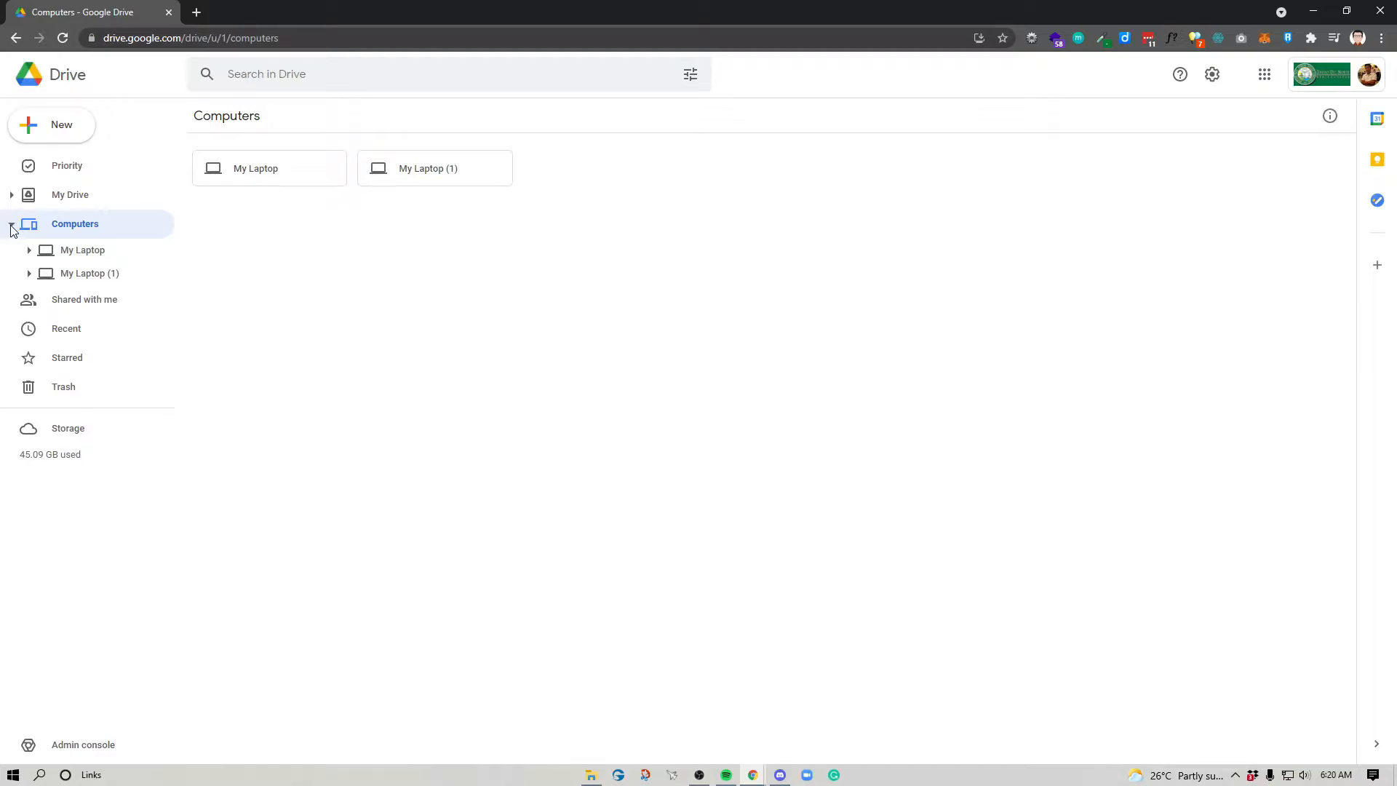
pyautogui.click(12, 227)
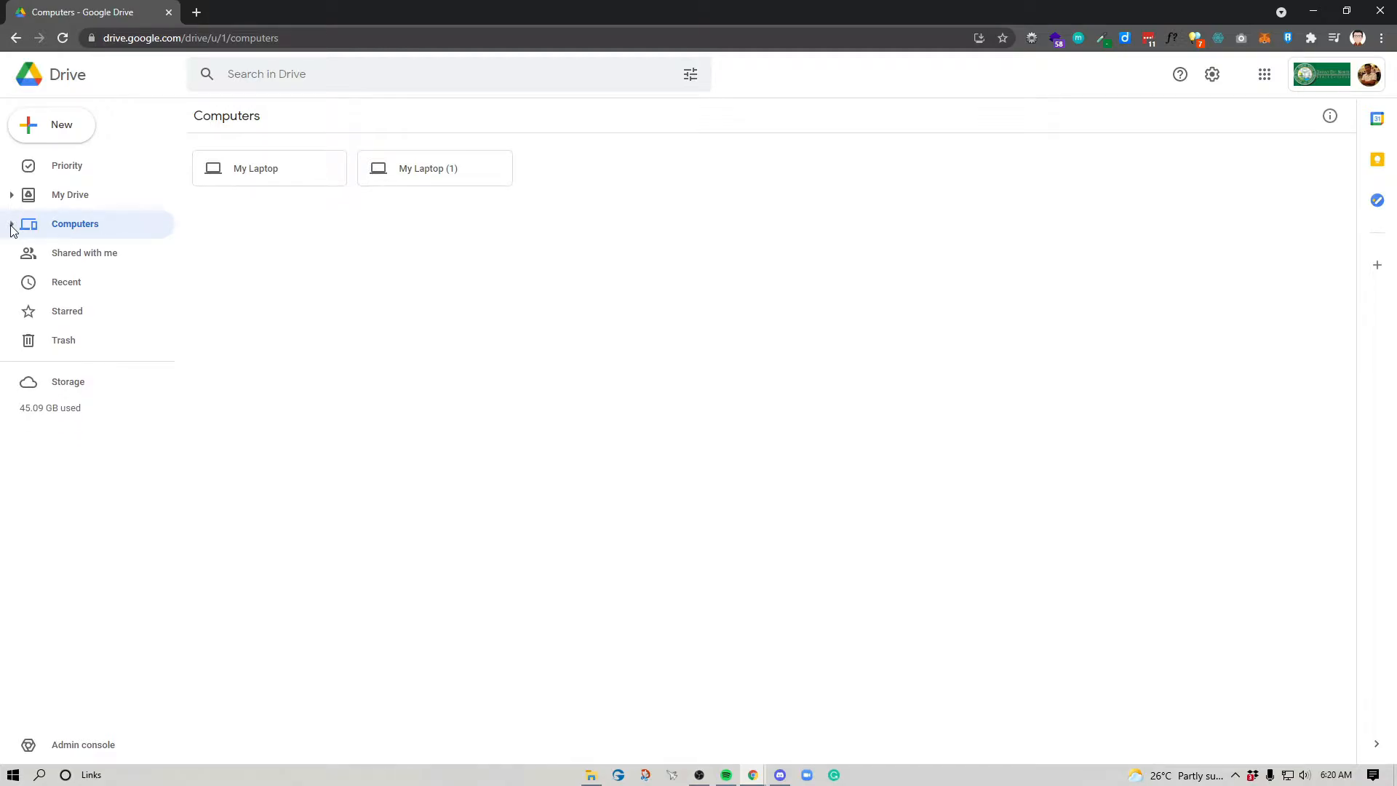
# View the Shared with me, Recent, Starred and Trash sections one after another
pyautogui.click(77, 258)
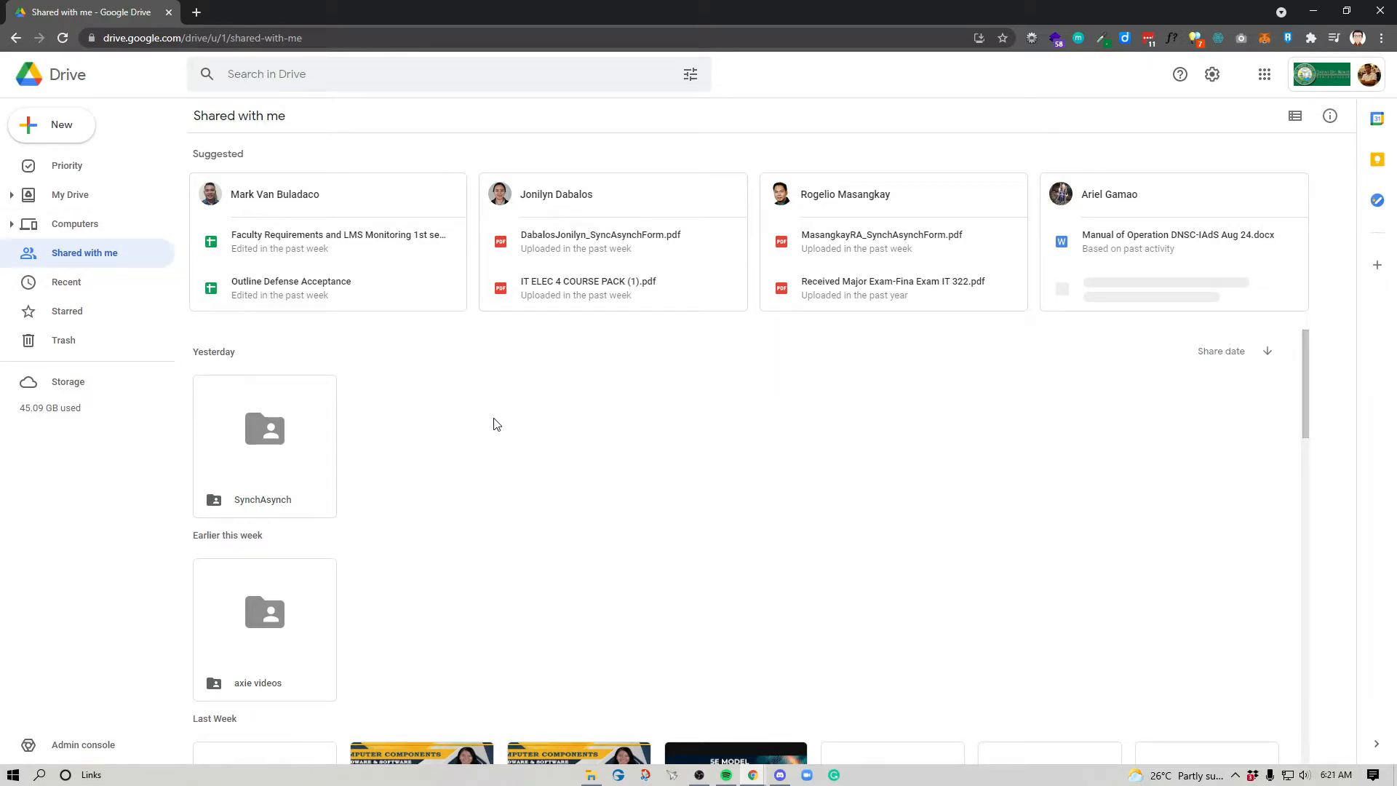
pyautogui.click(64, 288)
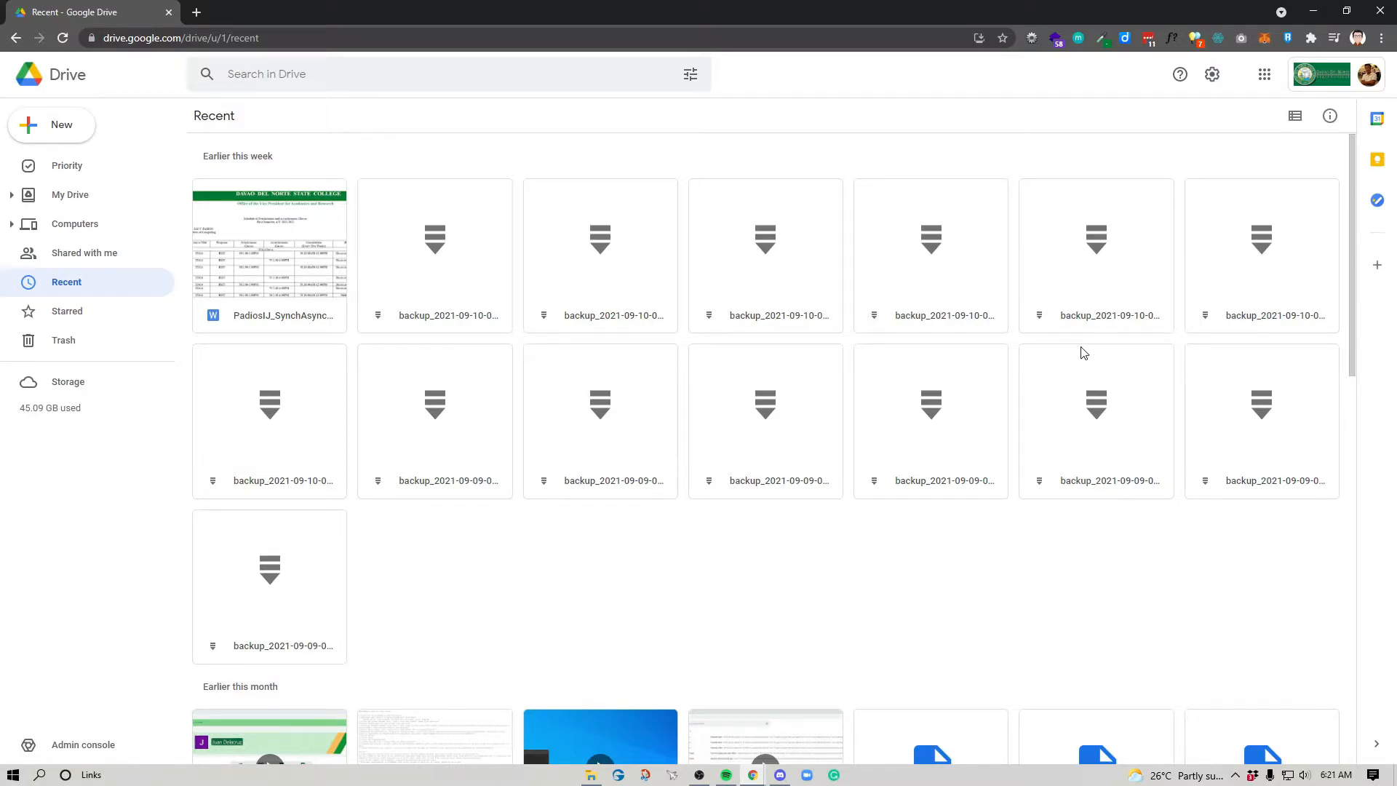
pyautogui.click(96, 320)
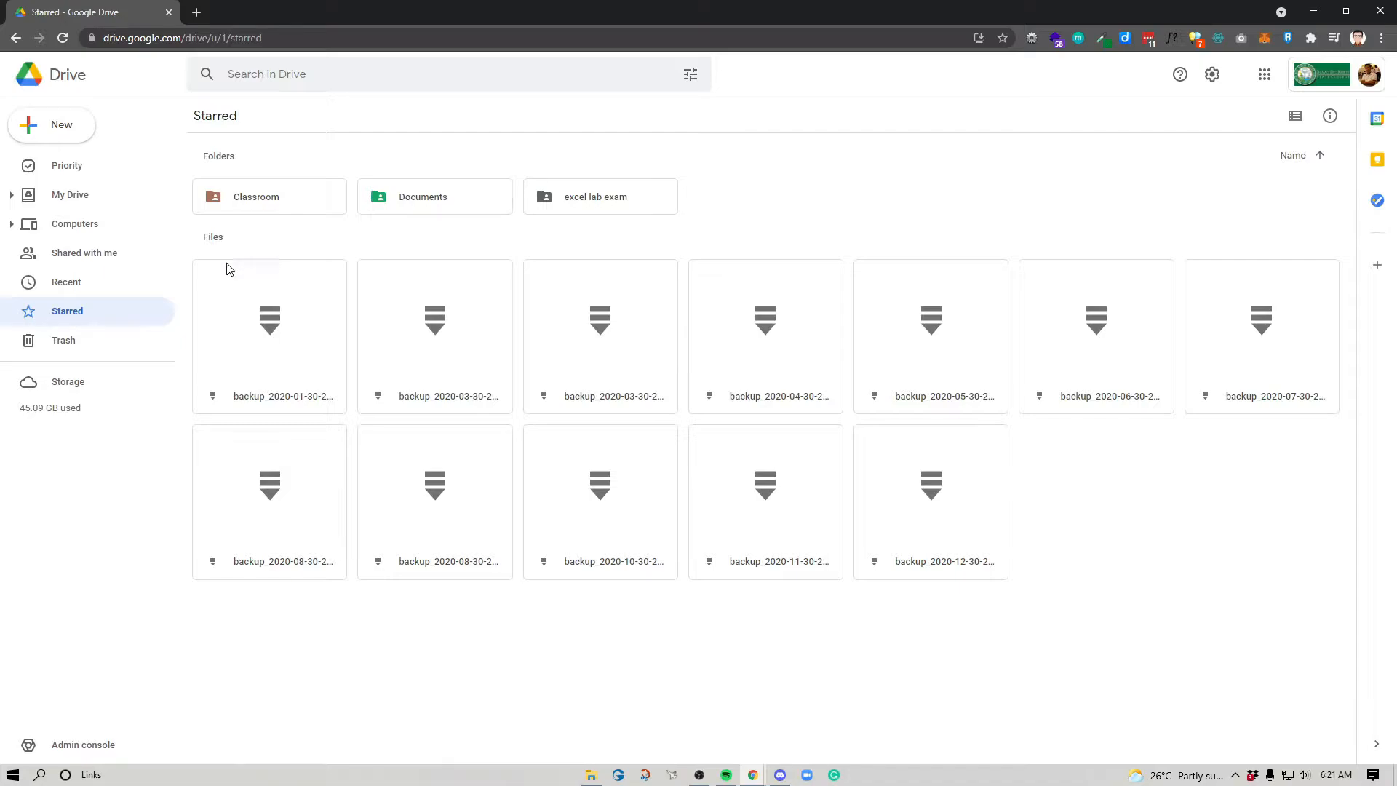
pyautogui.click(60, 345)
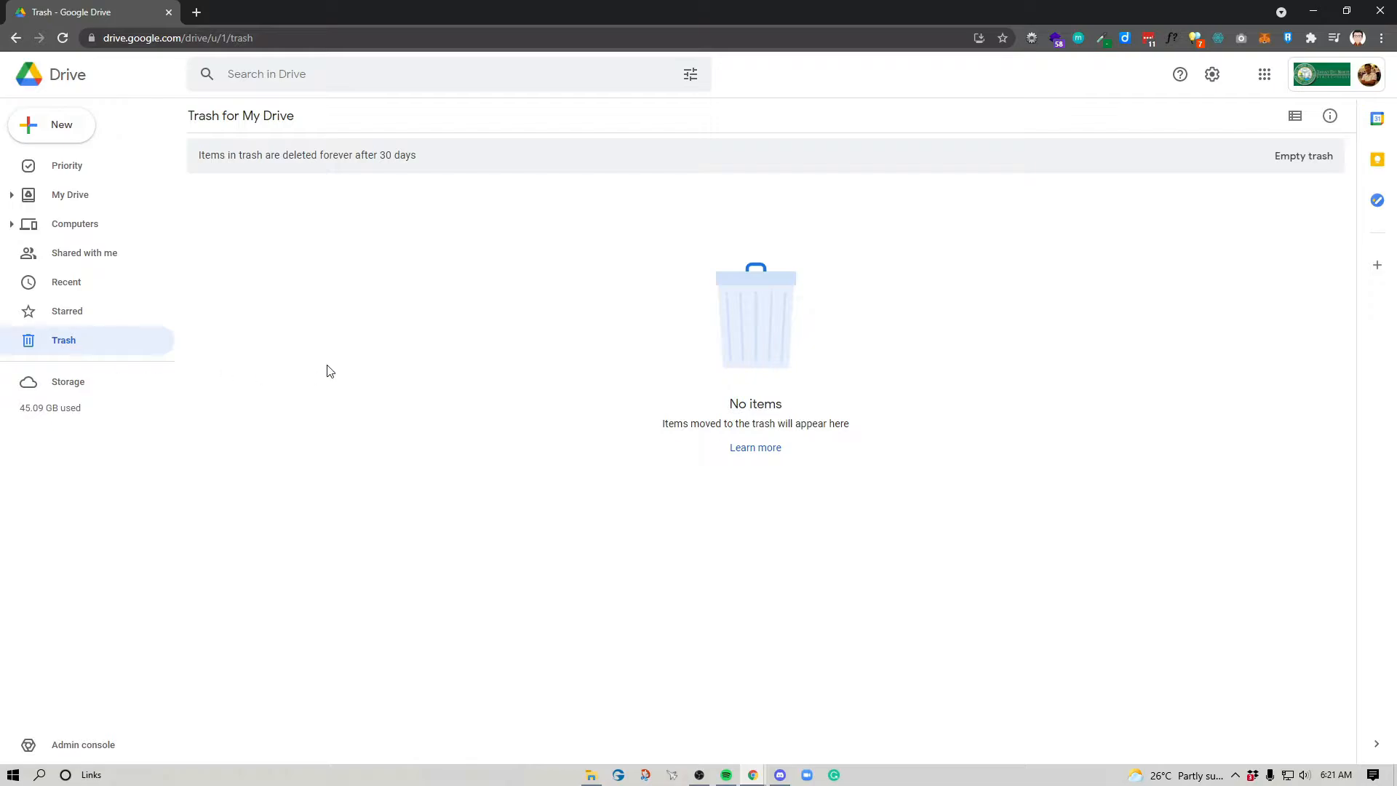
# Examine the Storage page's files ordered by storage used, and return to the start of the list
pyautogui.click(71, 383)
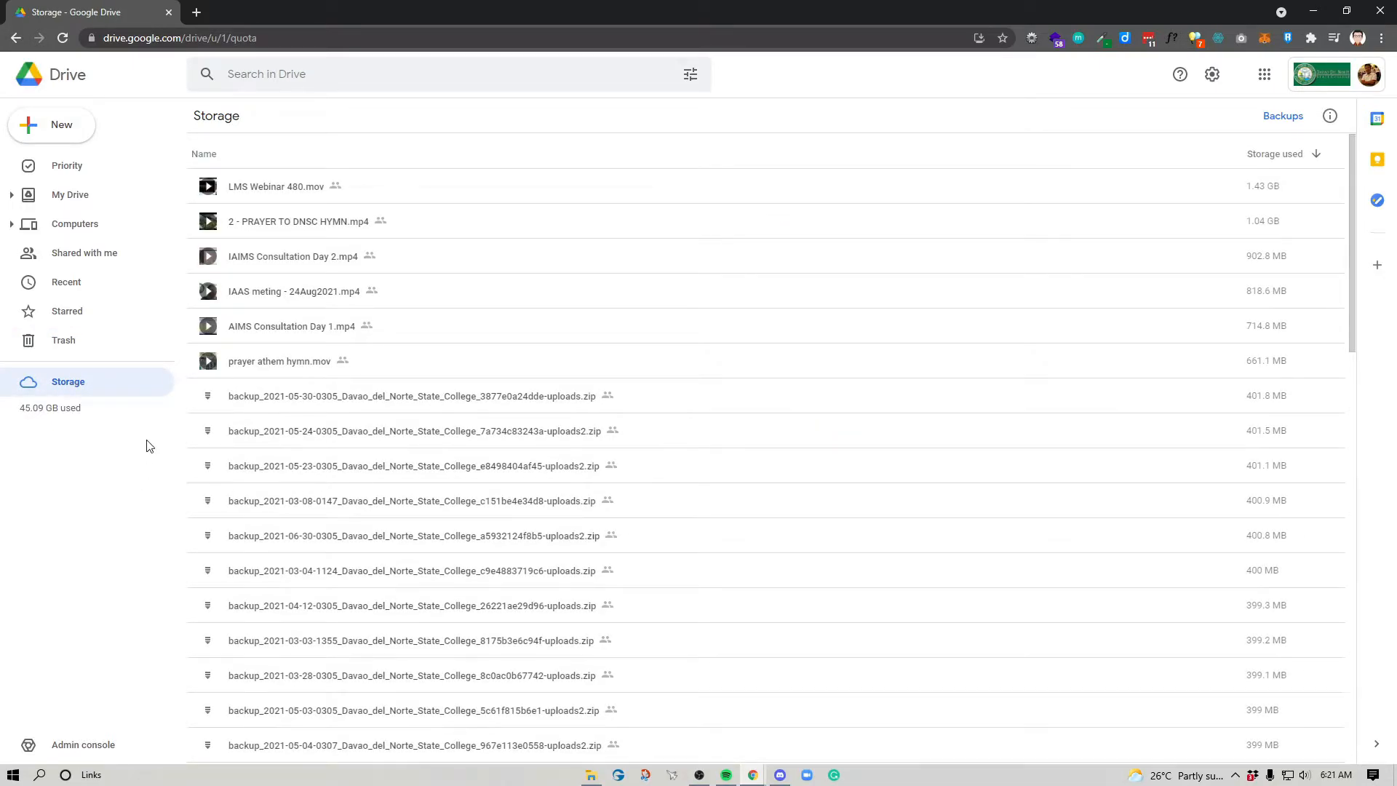
pyautogui.scroll(-15, 378, 408)
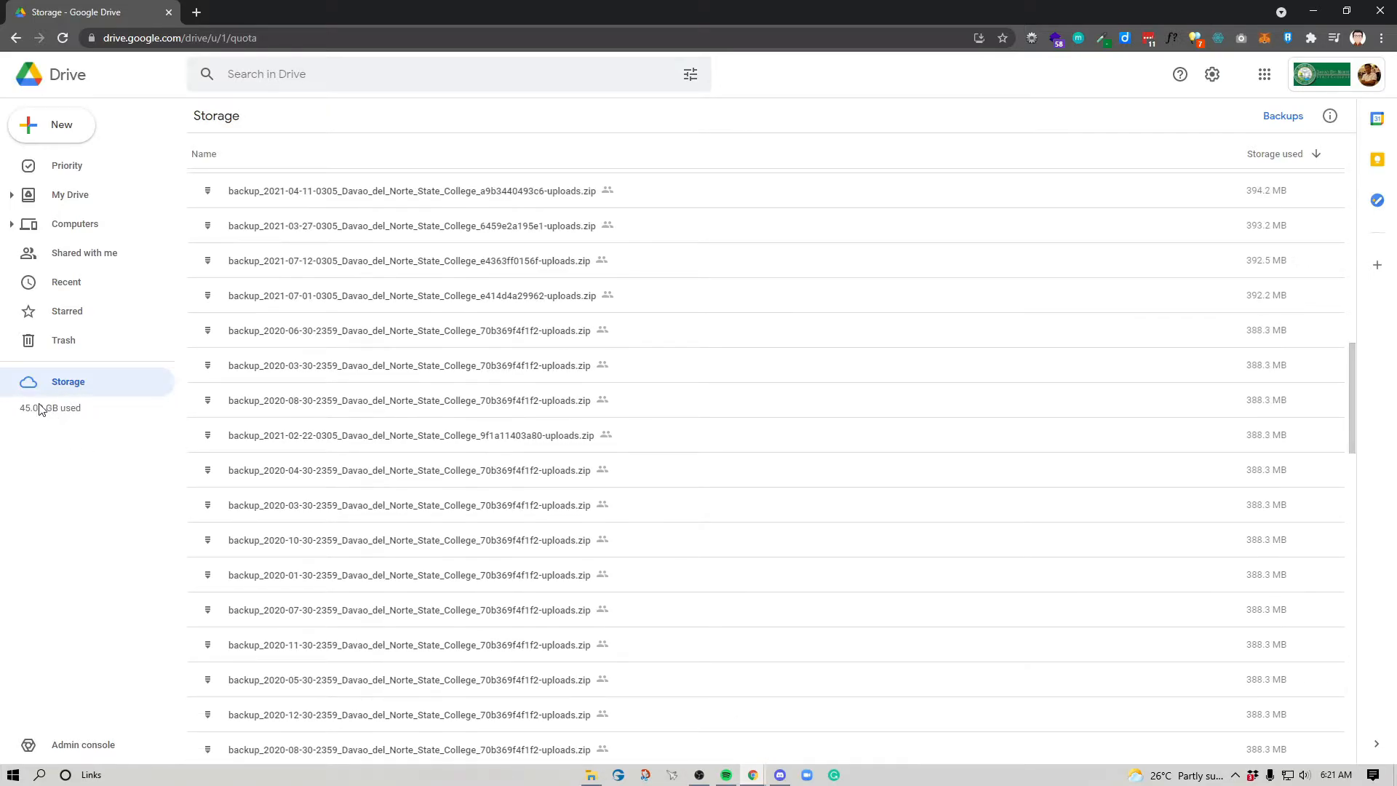
pyautogui.scroll(-10, 440, 484)
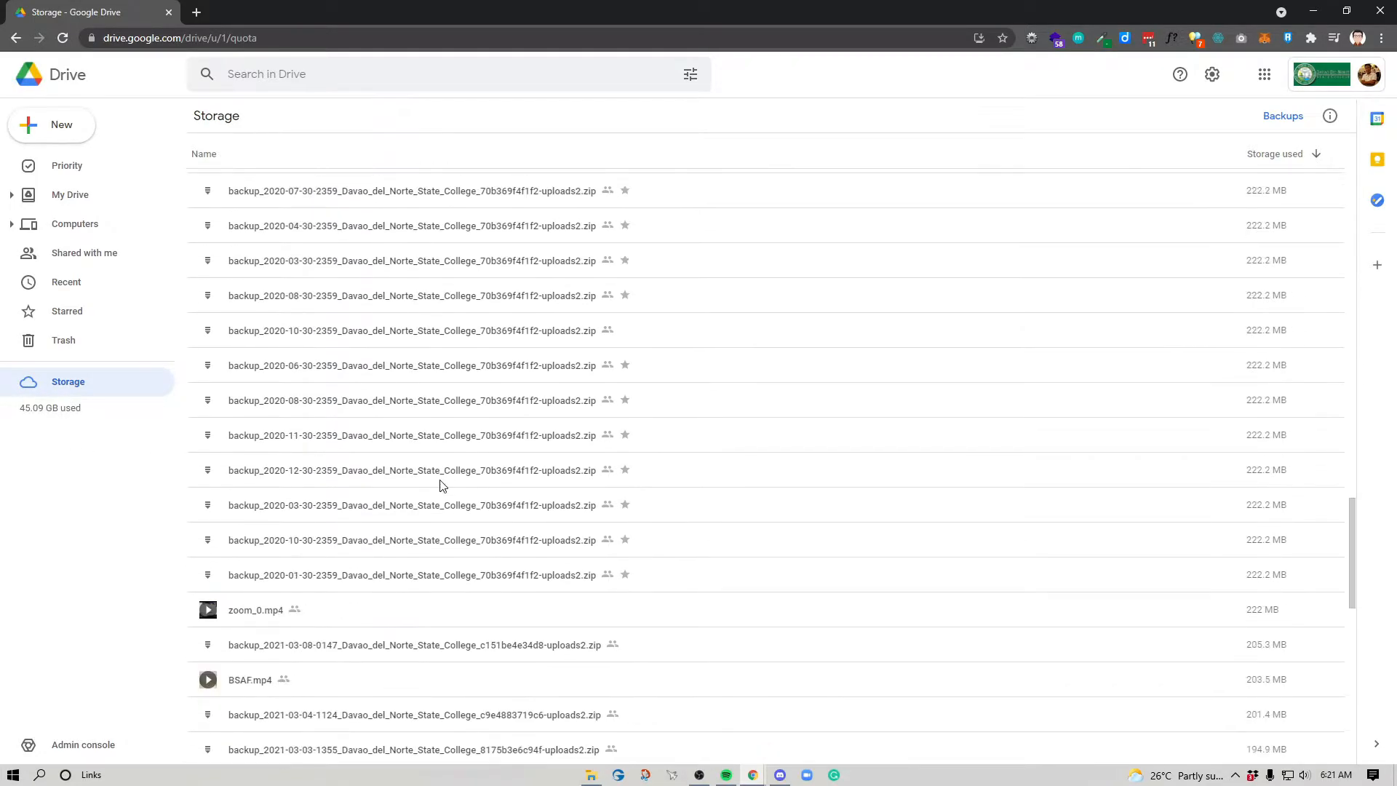
pyautogui.scroll(-7, 440, 486)
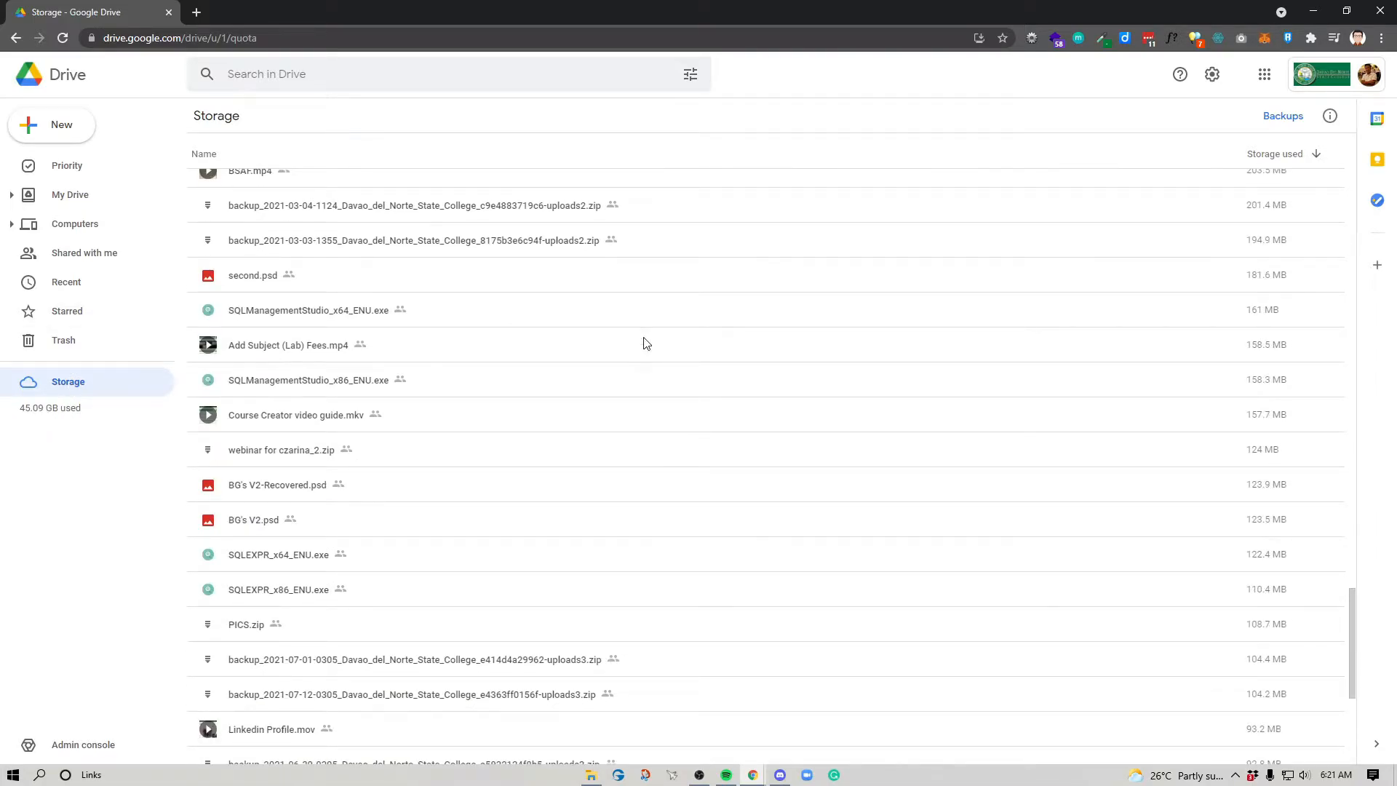
pyautogui.scroll(10, 1069, 443)
pyautogui.moveTo(1351, 504); pyautogui.dragTo(1352, 188)
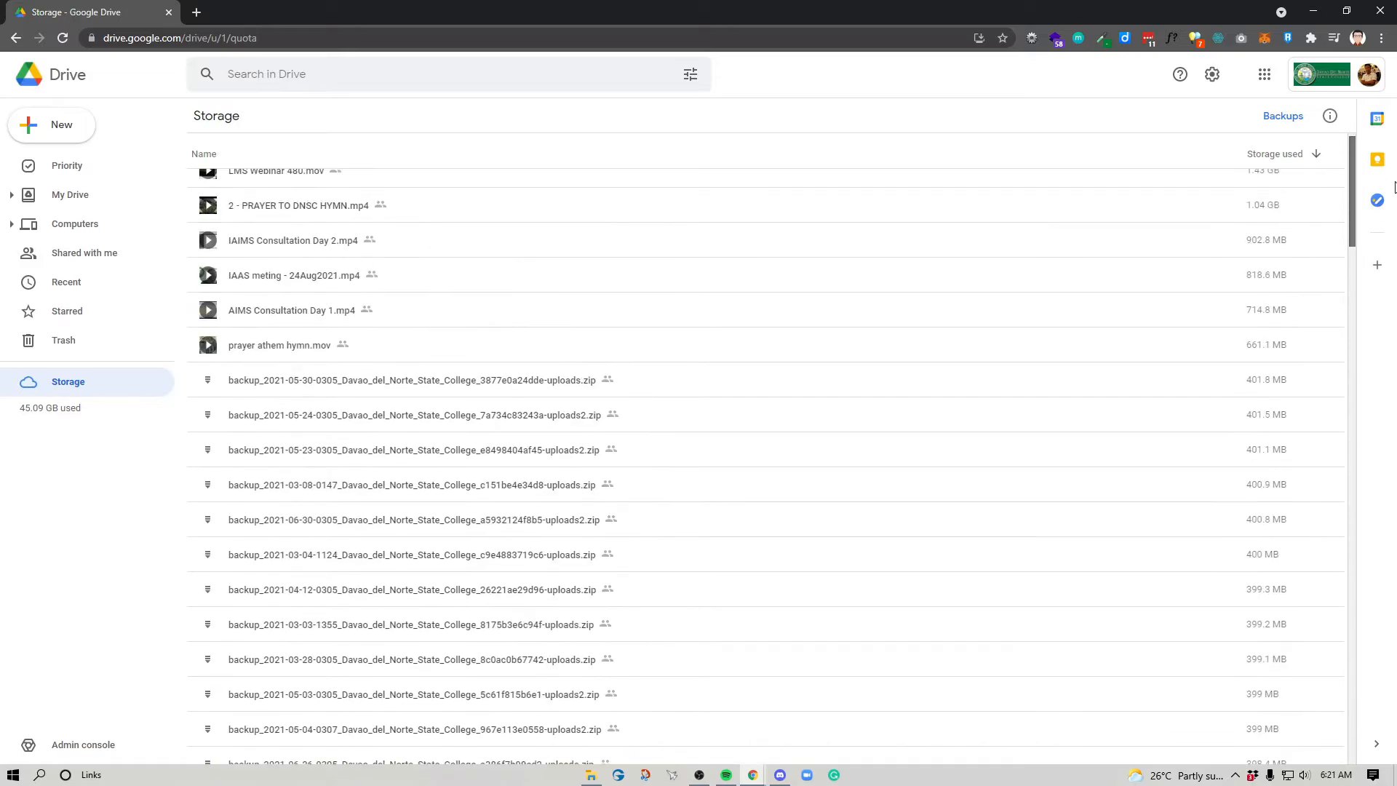
# Show the My Drive contents in list view and look through the folders
pyautogui.click(51, 201)
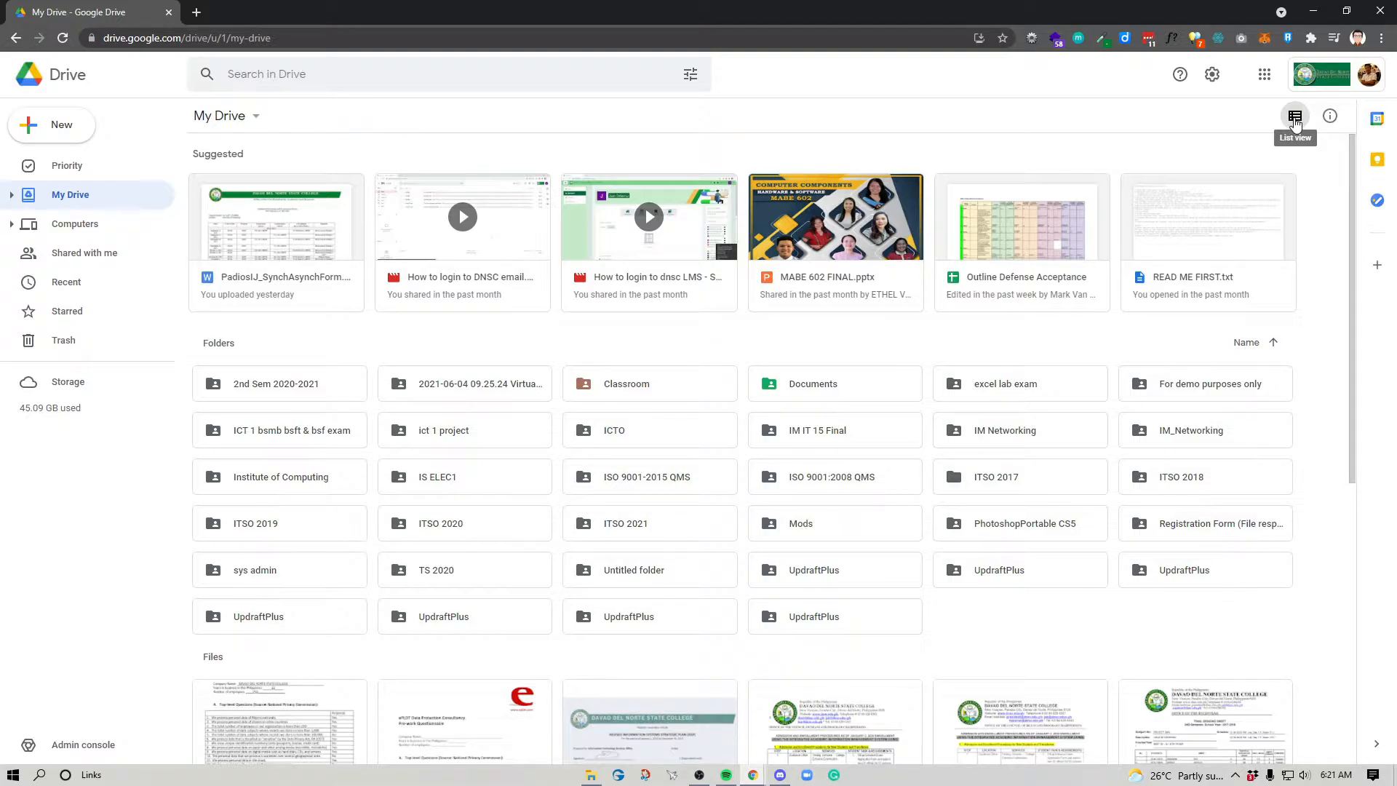
pyautogui.click(1295, 122)
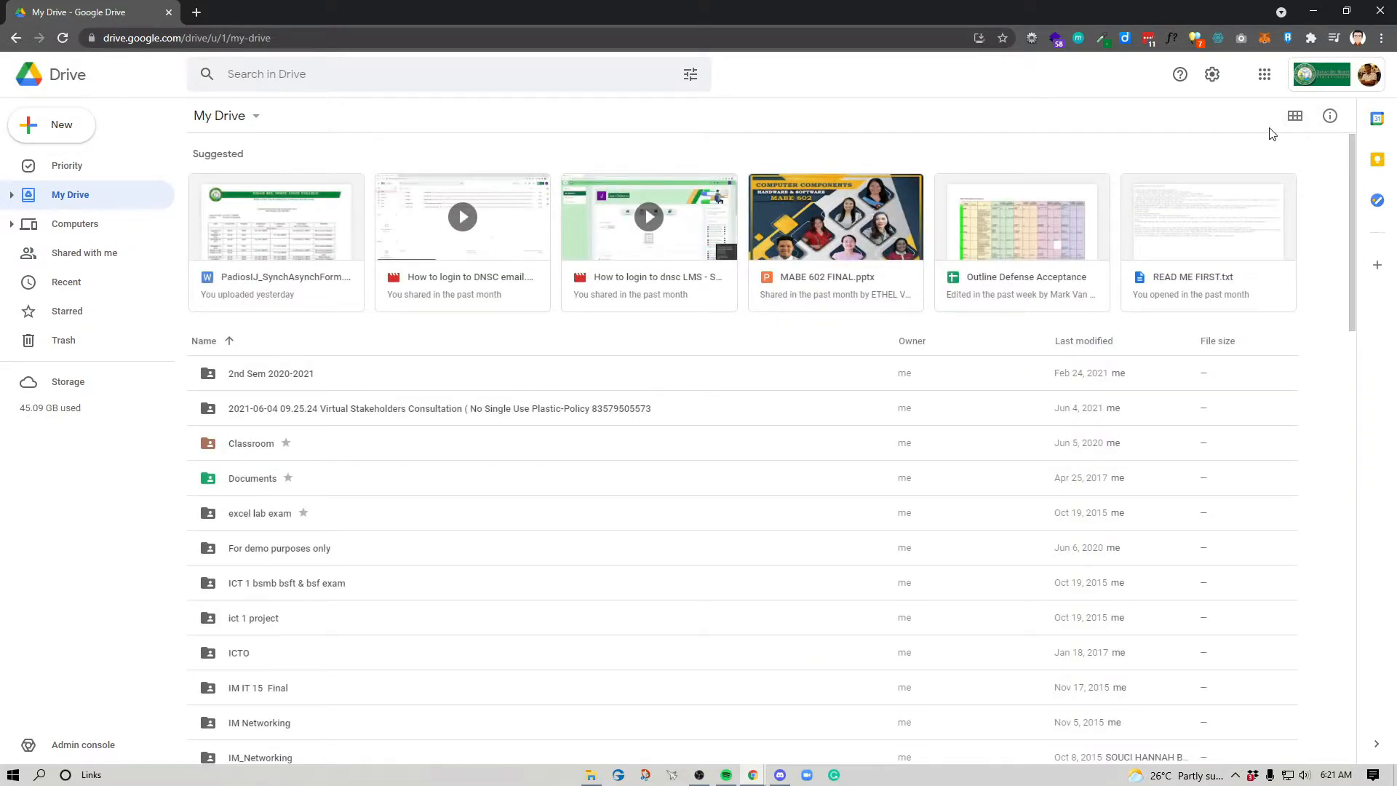
pyautogui.scroll(-10, 661, 415)
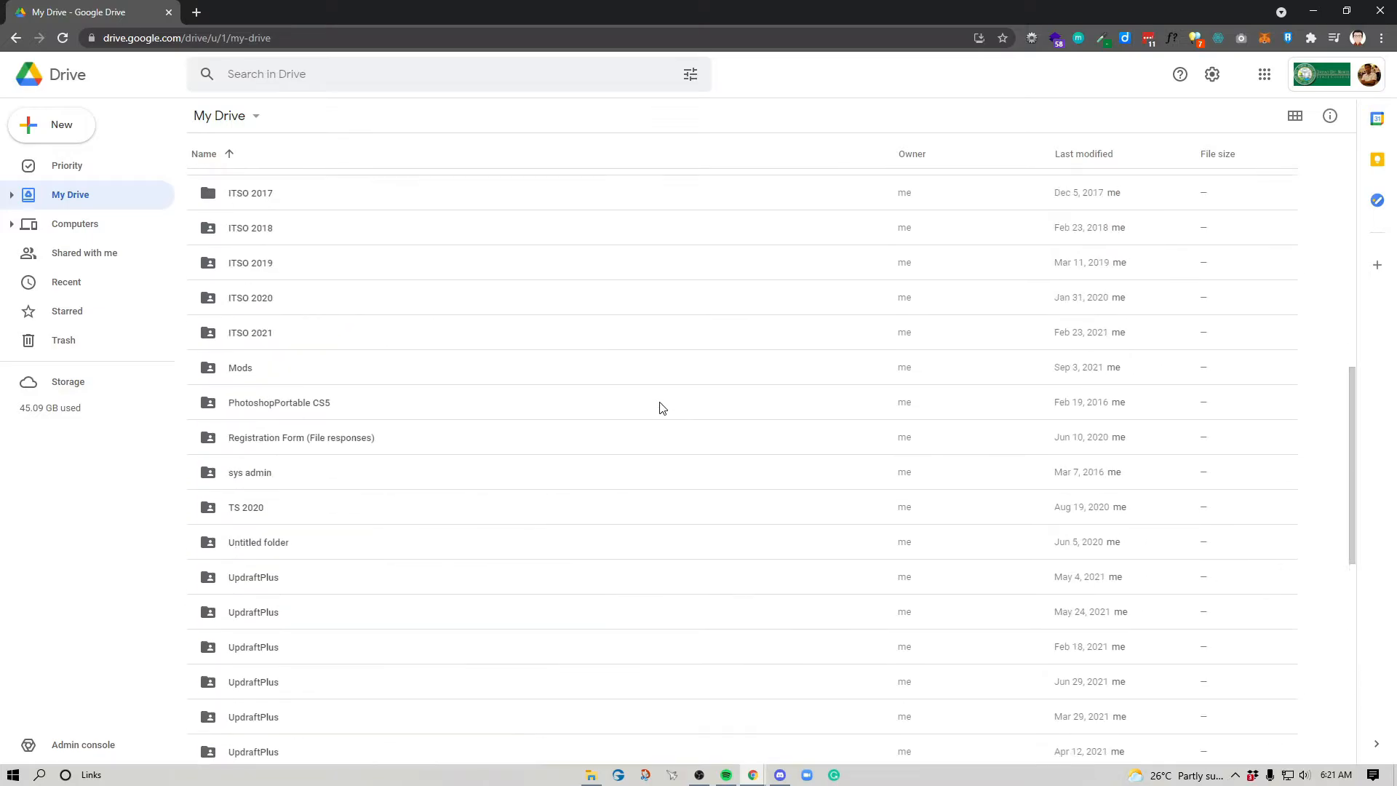
# Switch My Drive to grid view and look through its folders and files
pyautogui.scroll(10, 661, 407)
pyautogui.click(1294, 123)
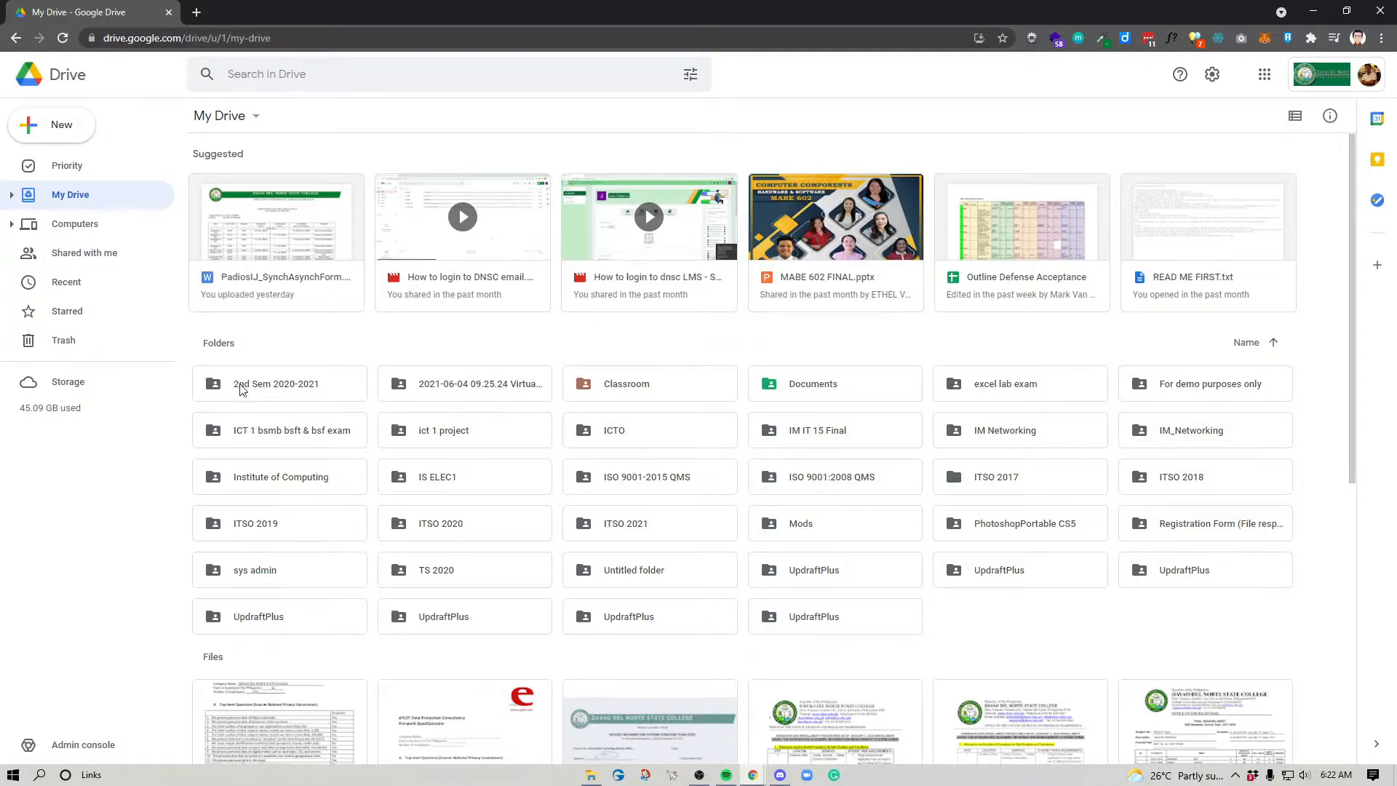
pyautogui.scroll(-7, 502, 391)
pyautogui.scroll(7, 600, 408)
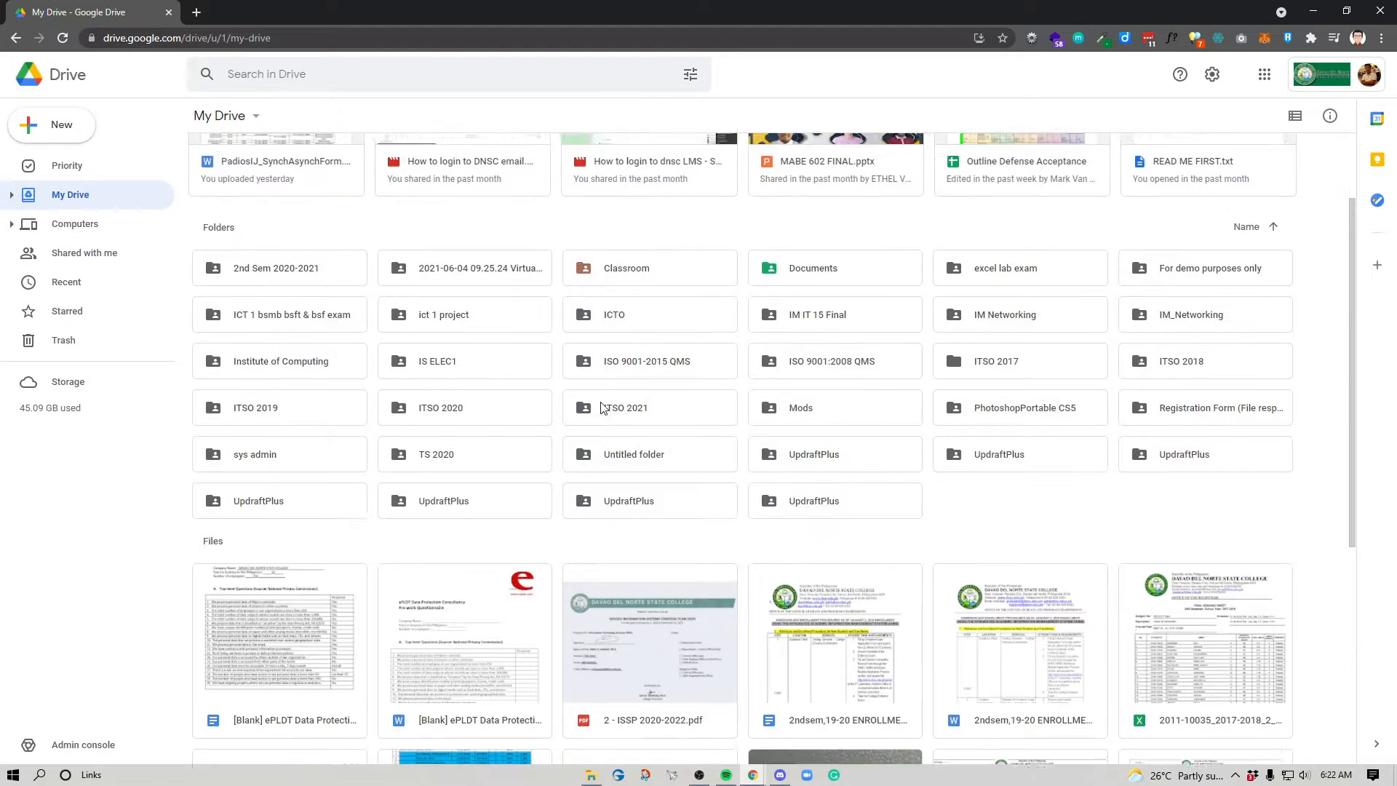
# Change the color of the 2nd Sem 2020-2021 folder to red
pyautogui.click(253, 390)
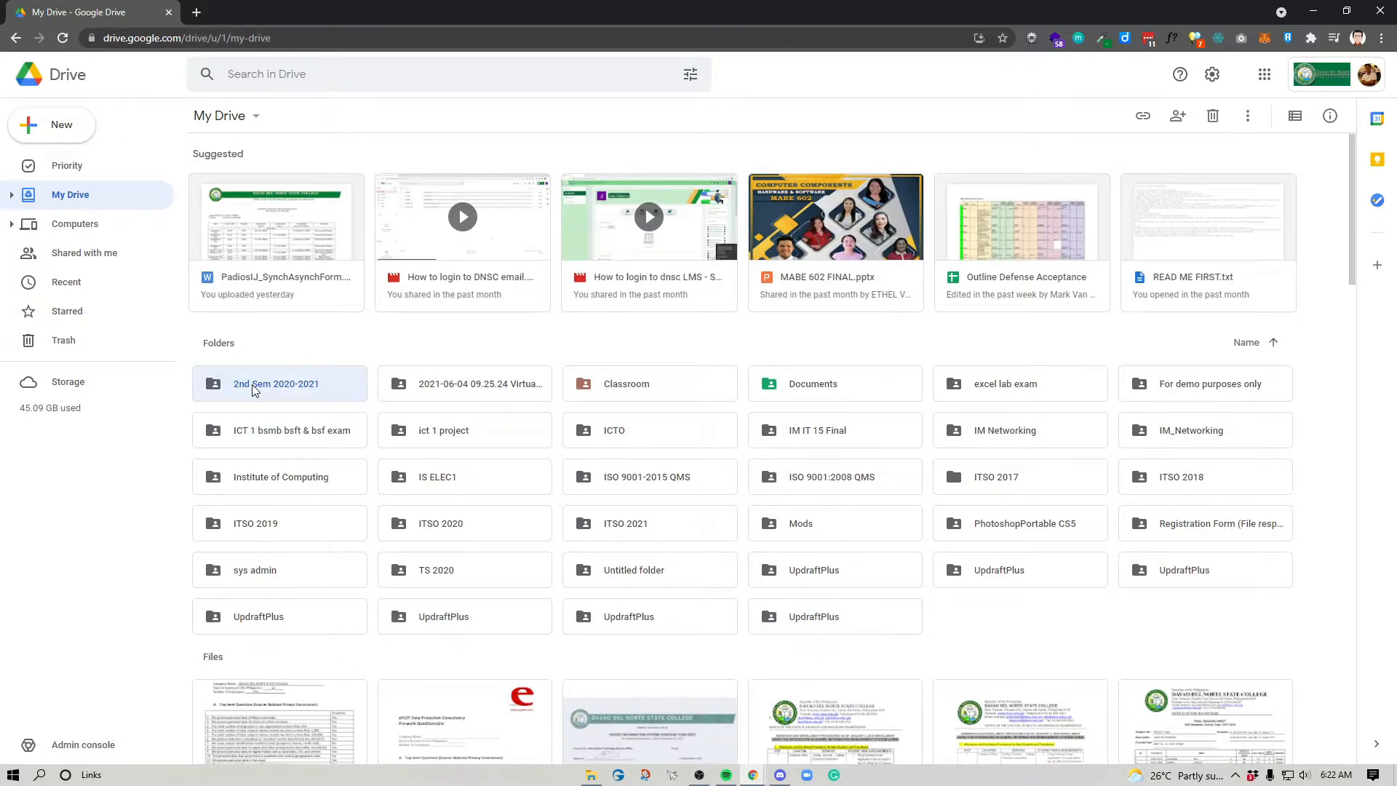
pyautogui.rightClick(253, 391)
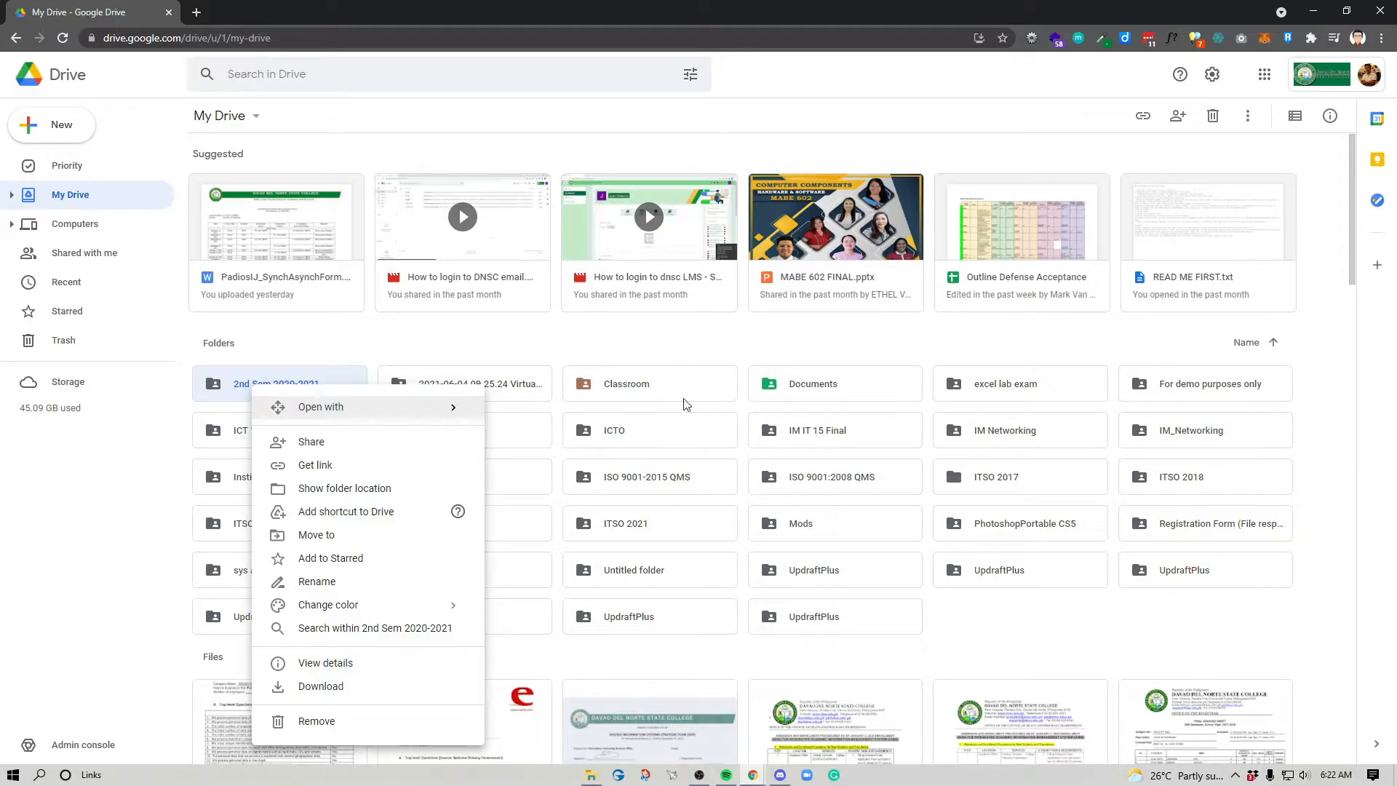
pyautogui.click(749, 355)
pyautogui.rightClick(247, 391)
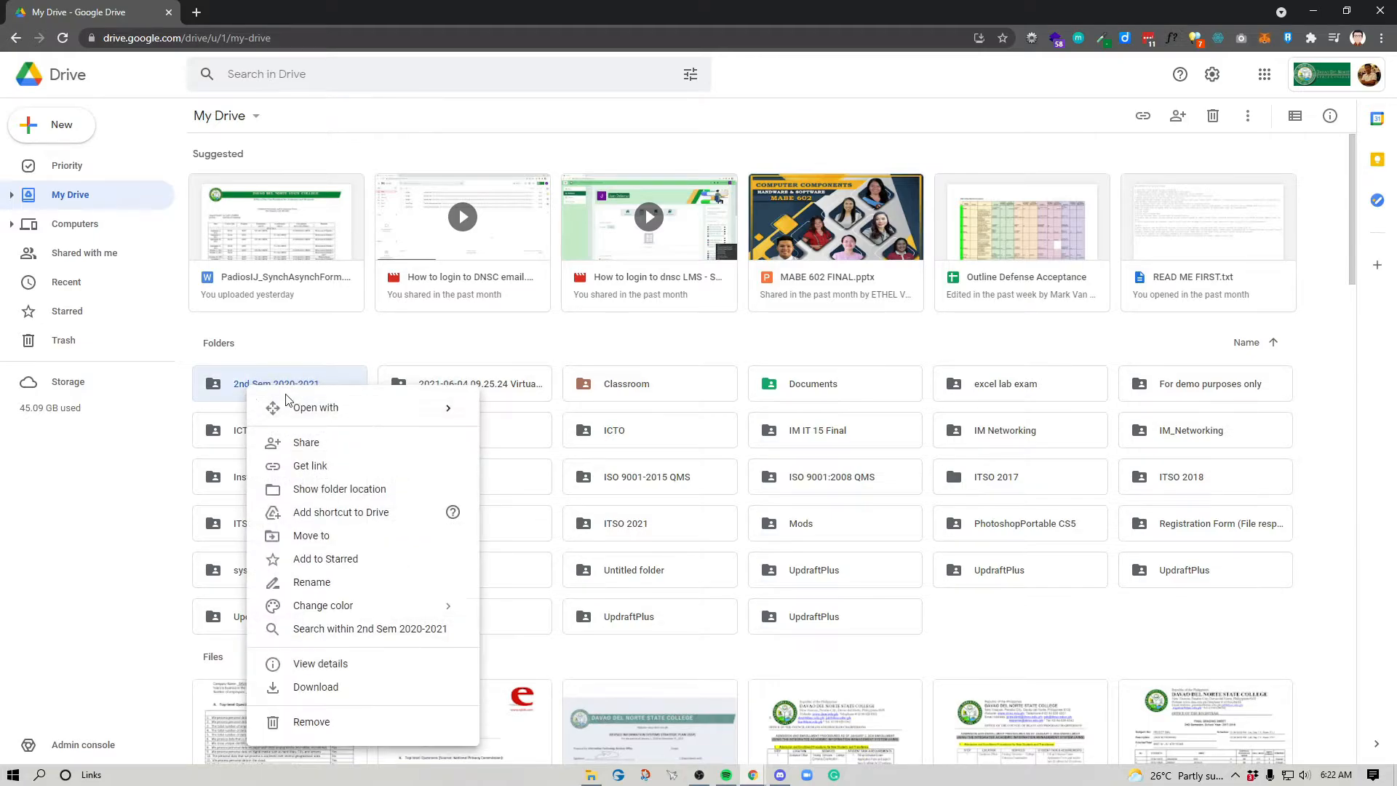
pyautogui.moveTo(296, 412)
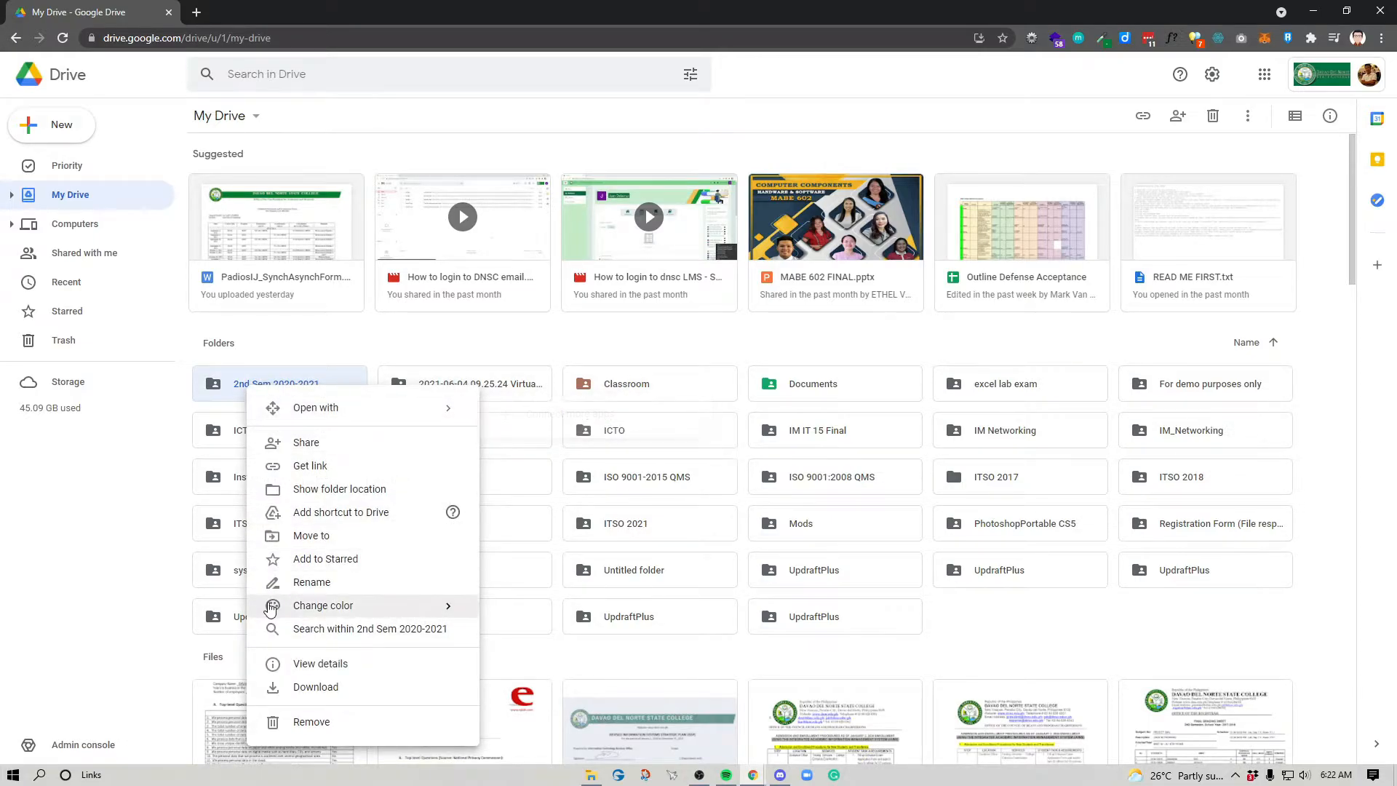
pyautogui.moveTo(352, 607)
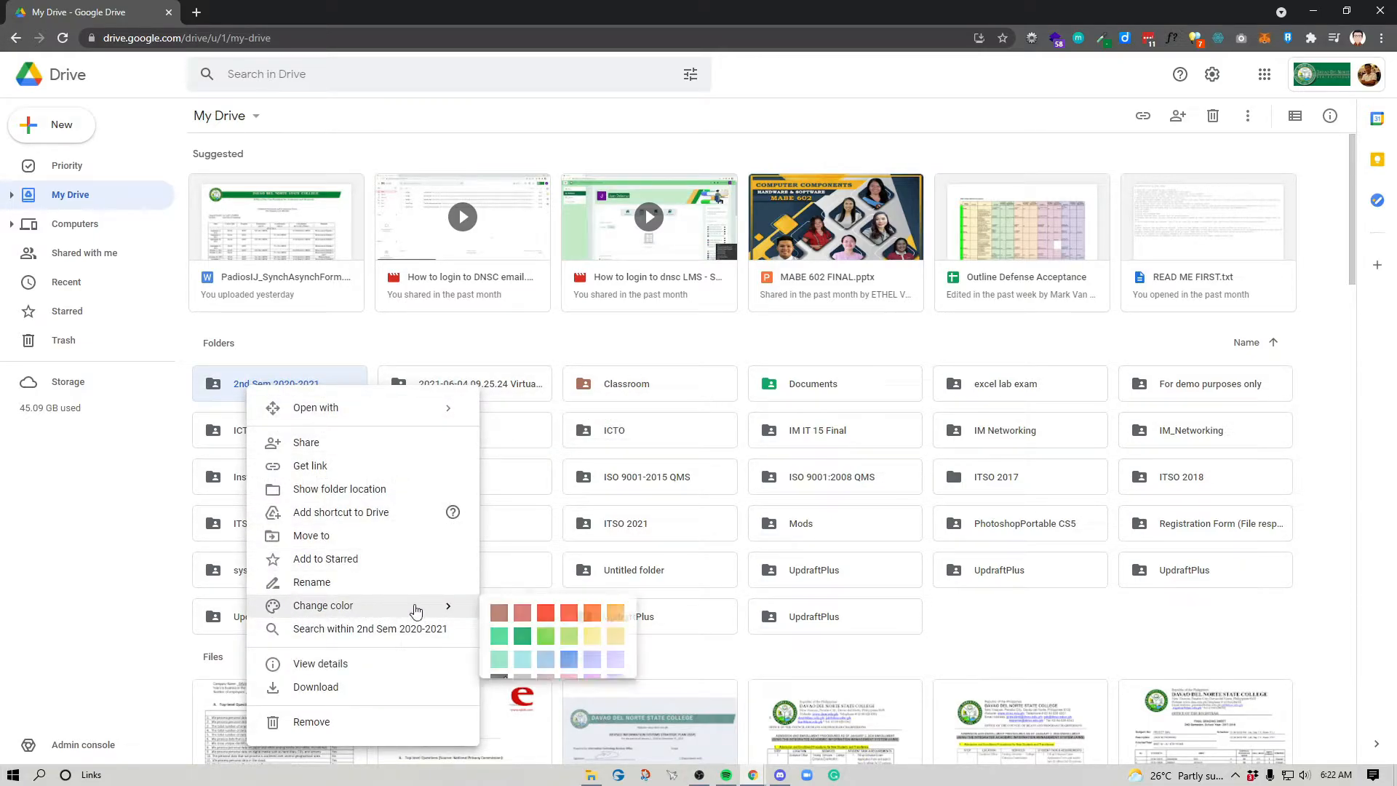
pyautogui.click(550, 619)
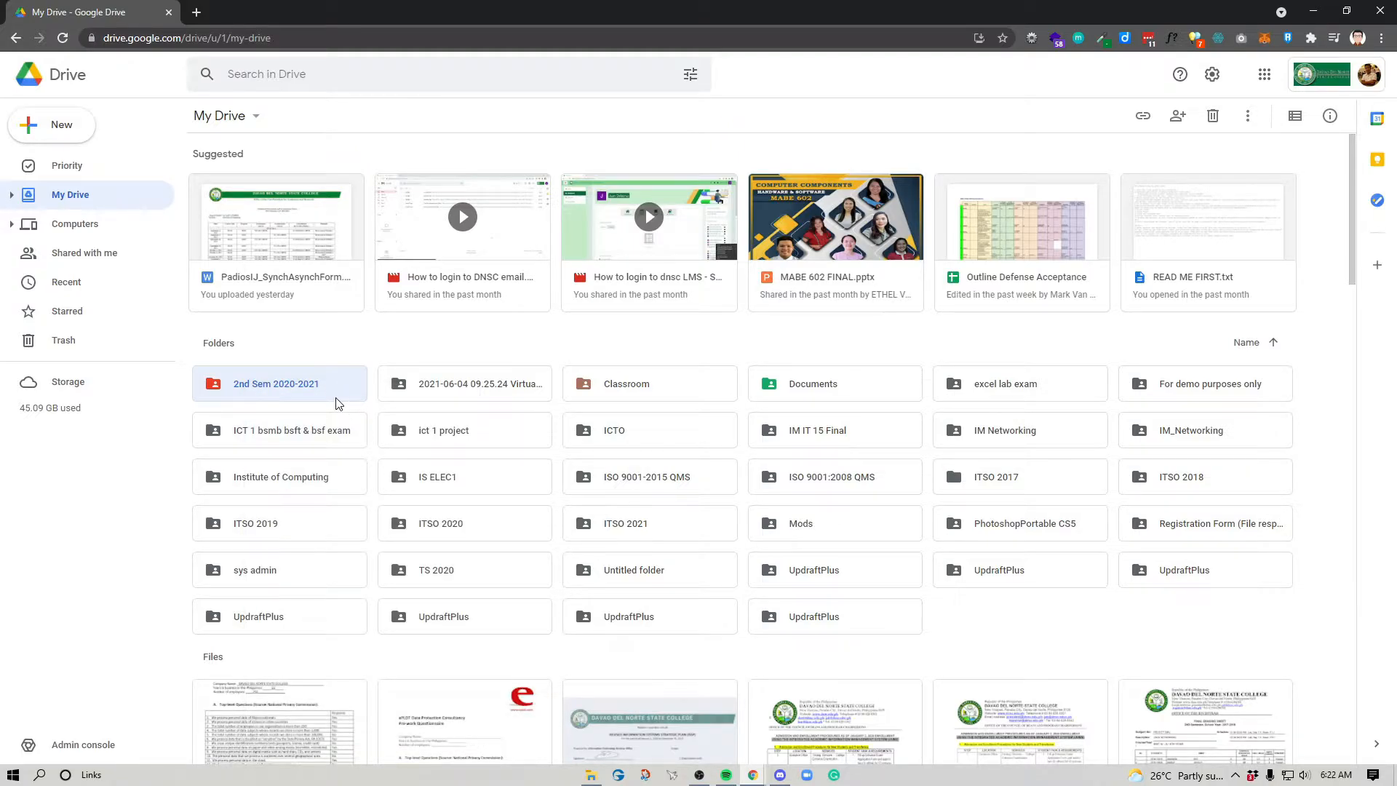
pyautogui.rightClick(242, 393)
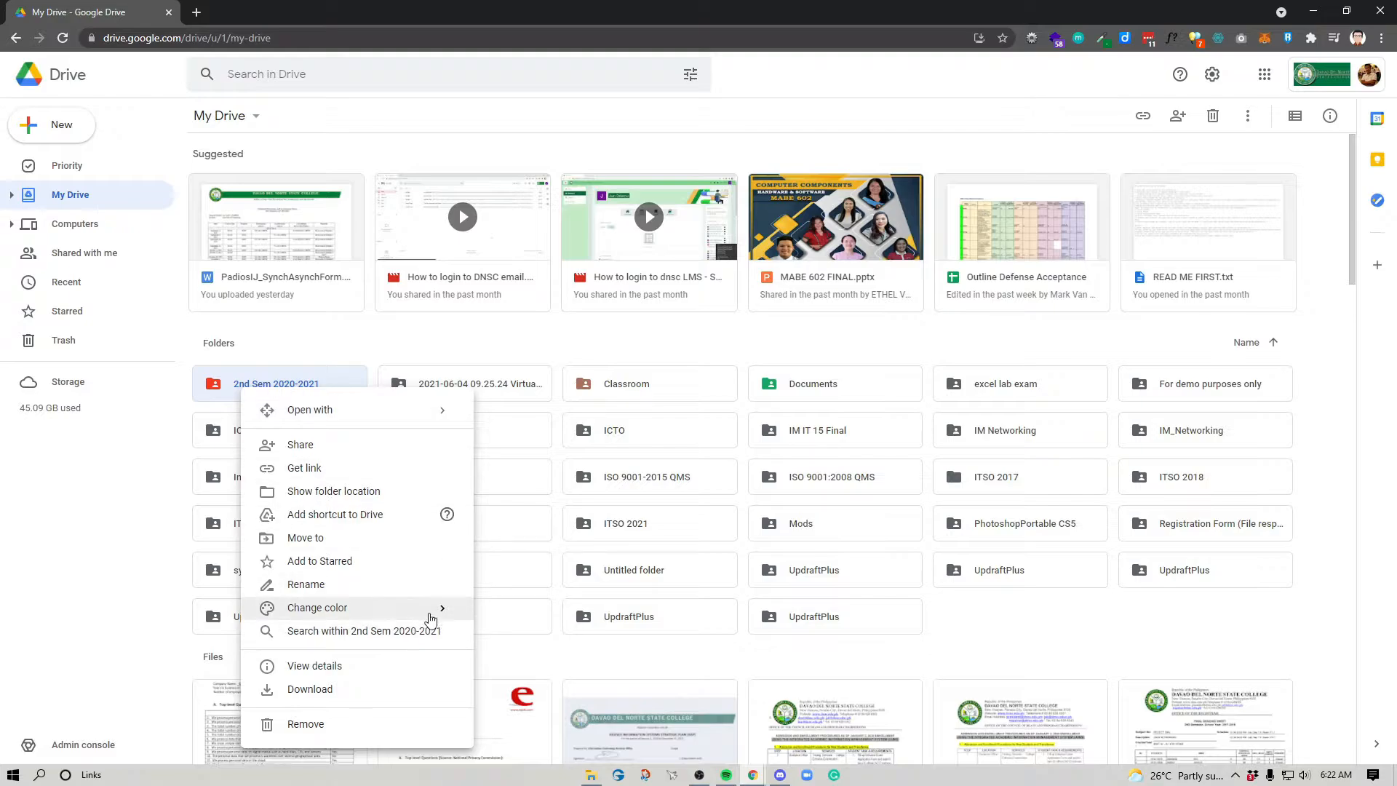
pyautogui.moveTo(437, 615)
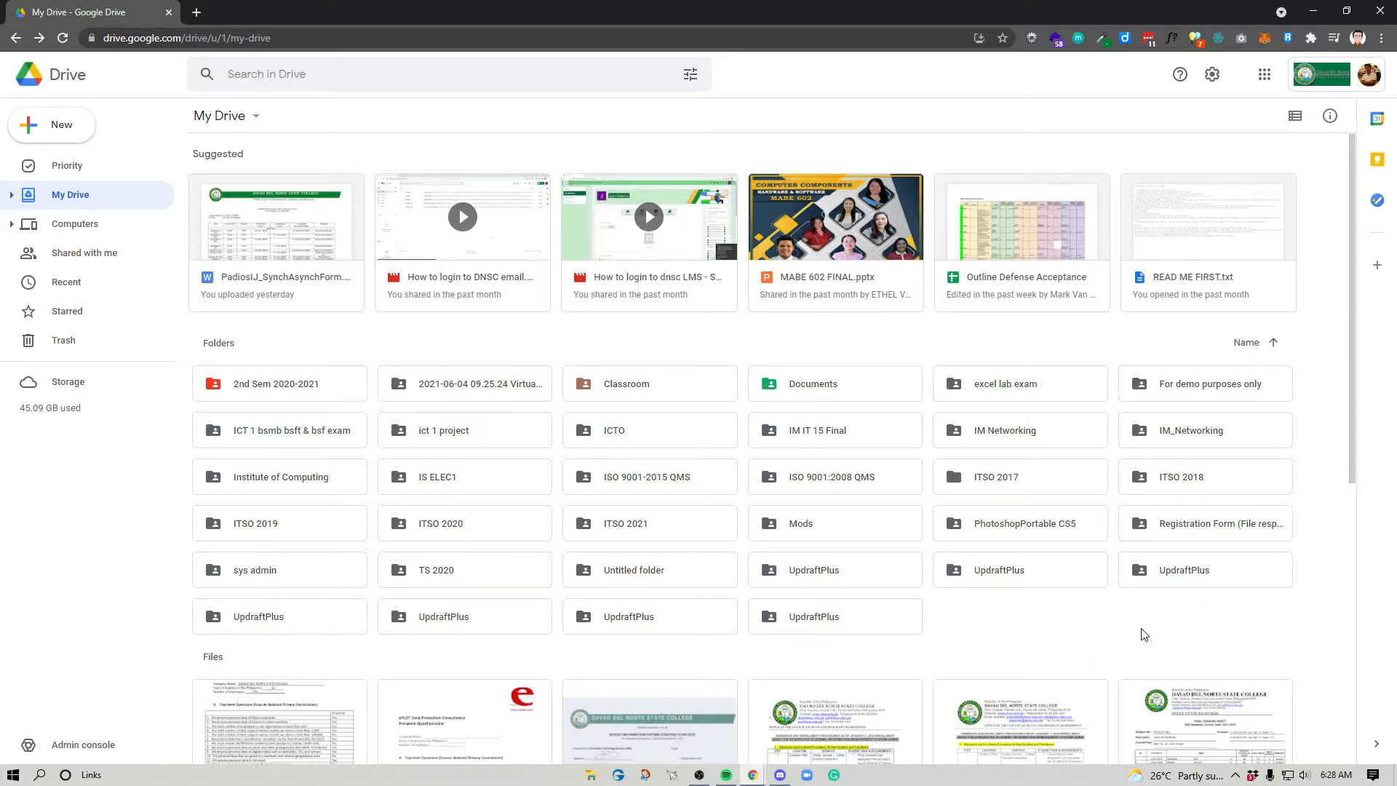
# Create a new folder named My Files in My Drive
pyautogui.rightClick(989, 610)
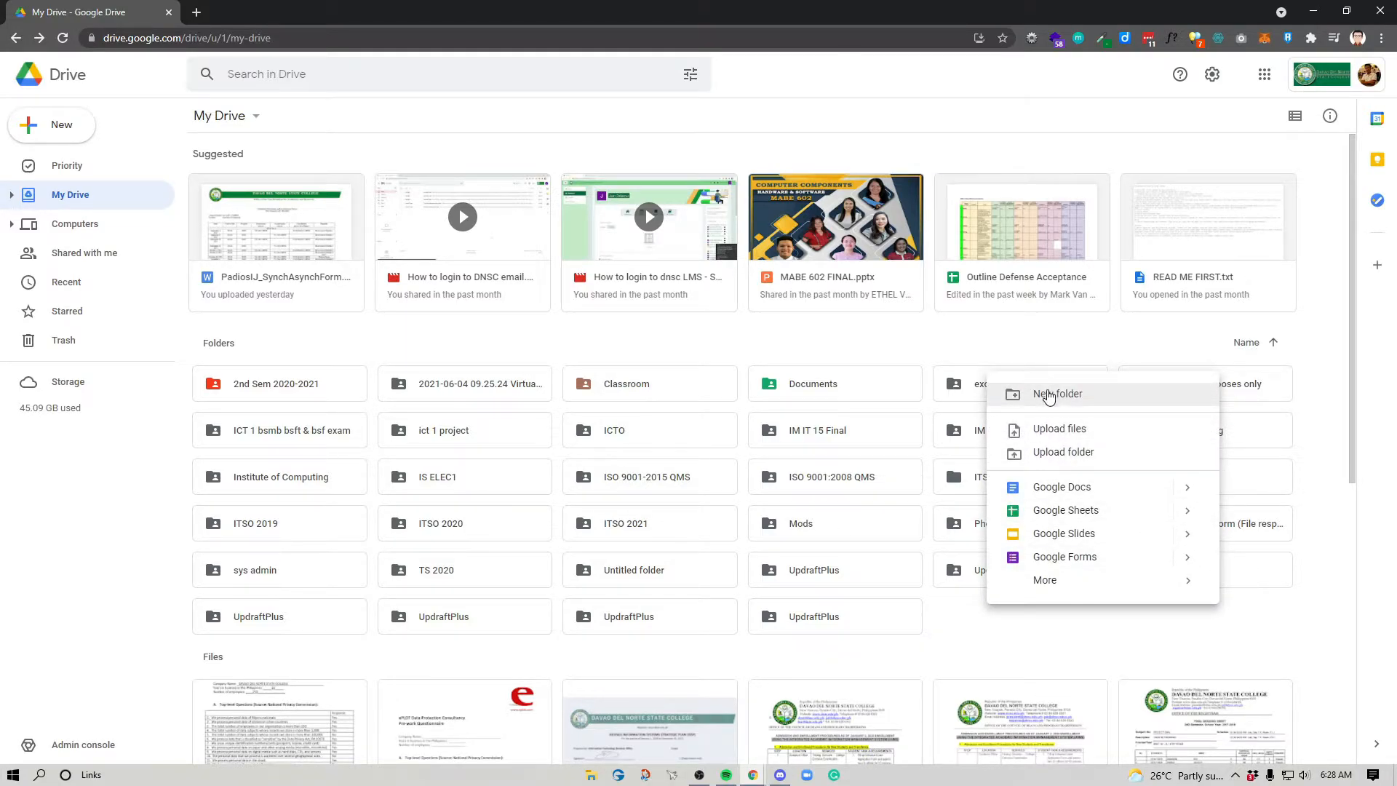
pyautogui.click(1047, 394)
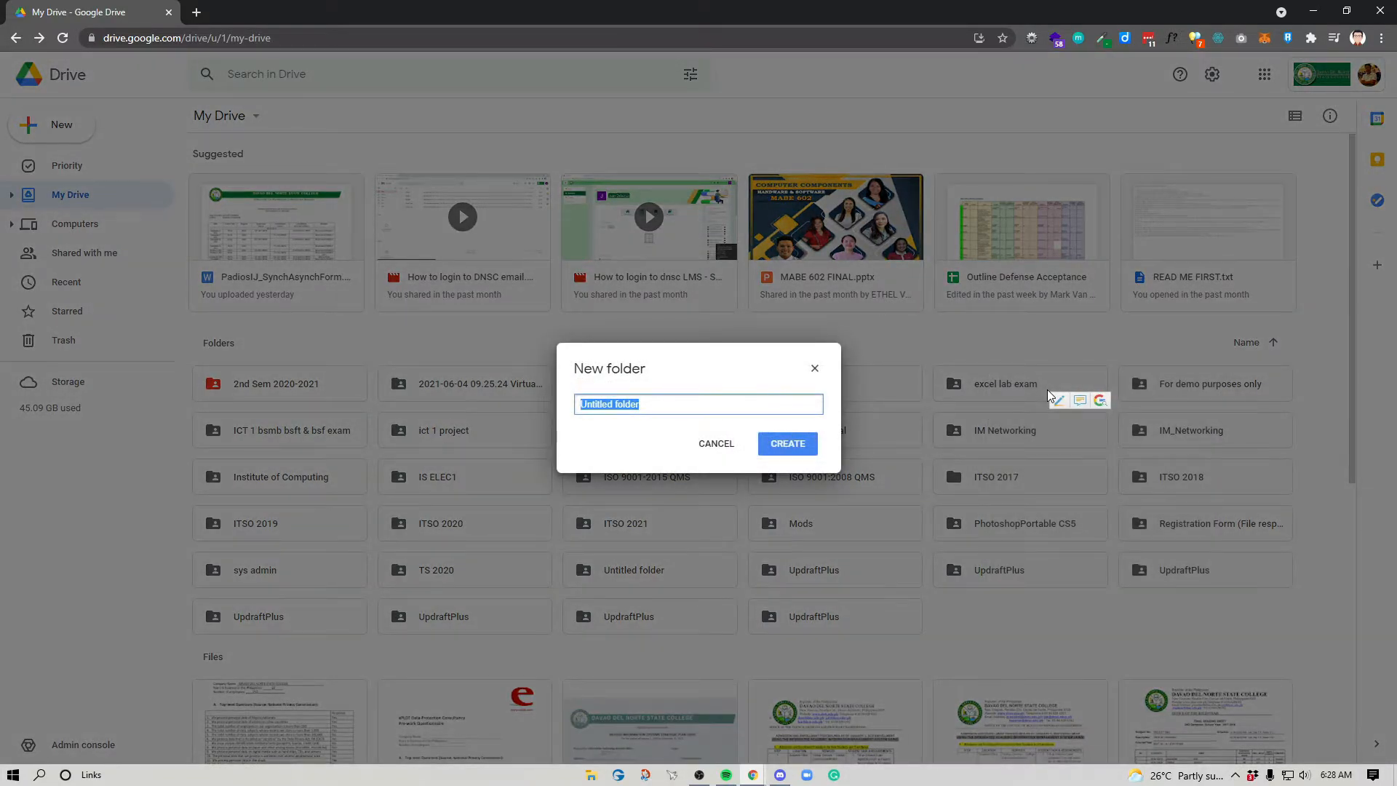
pyautogui.write('My Files')
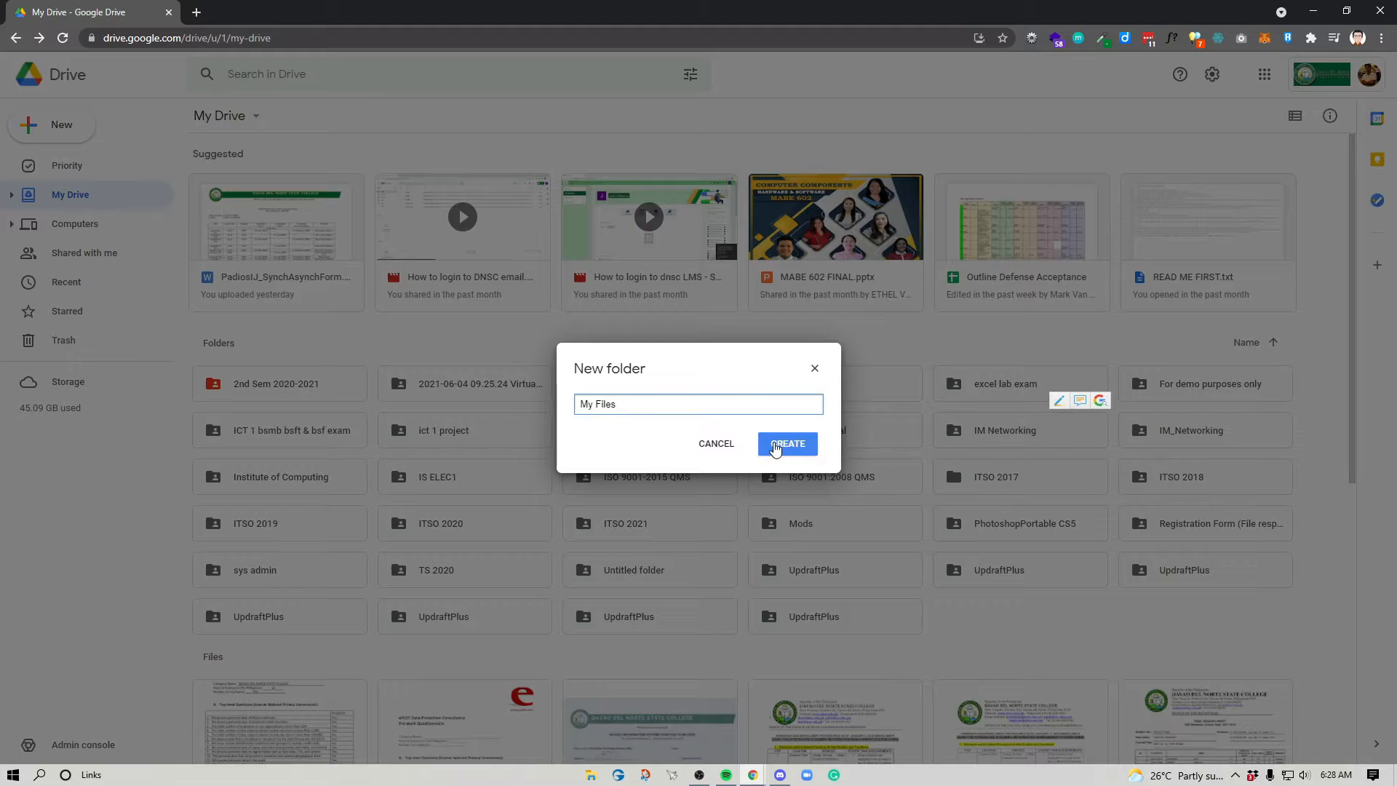
pyautogui.click(778, 444)
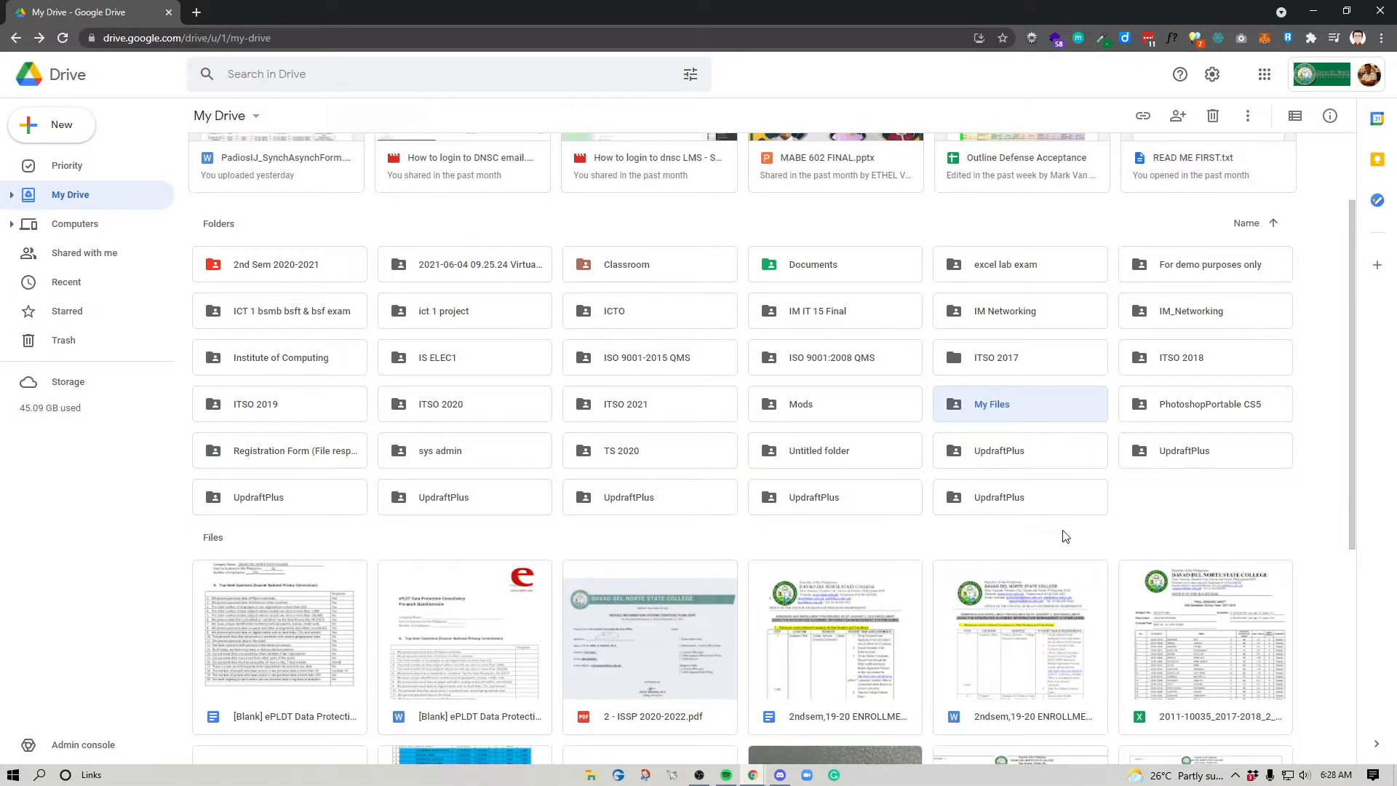
# Upload the Final Defense Minutes PDF from the local 2nd Sem 2021 folder into My Files and dismiss the upload notice
pyautogui.doubleClick(960, 408)
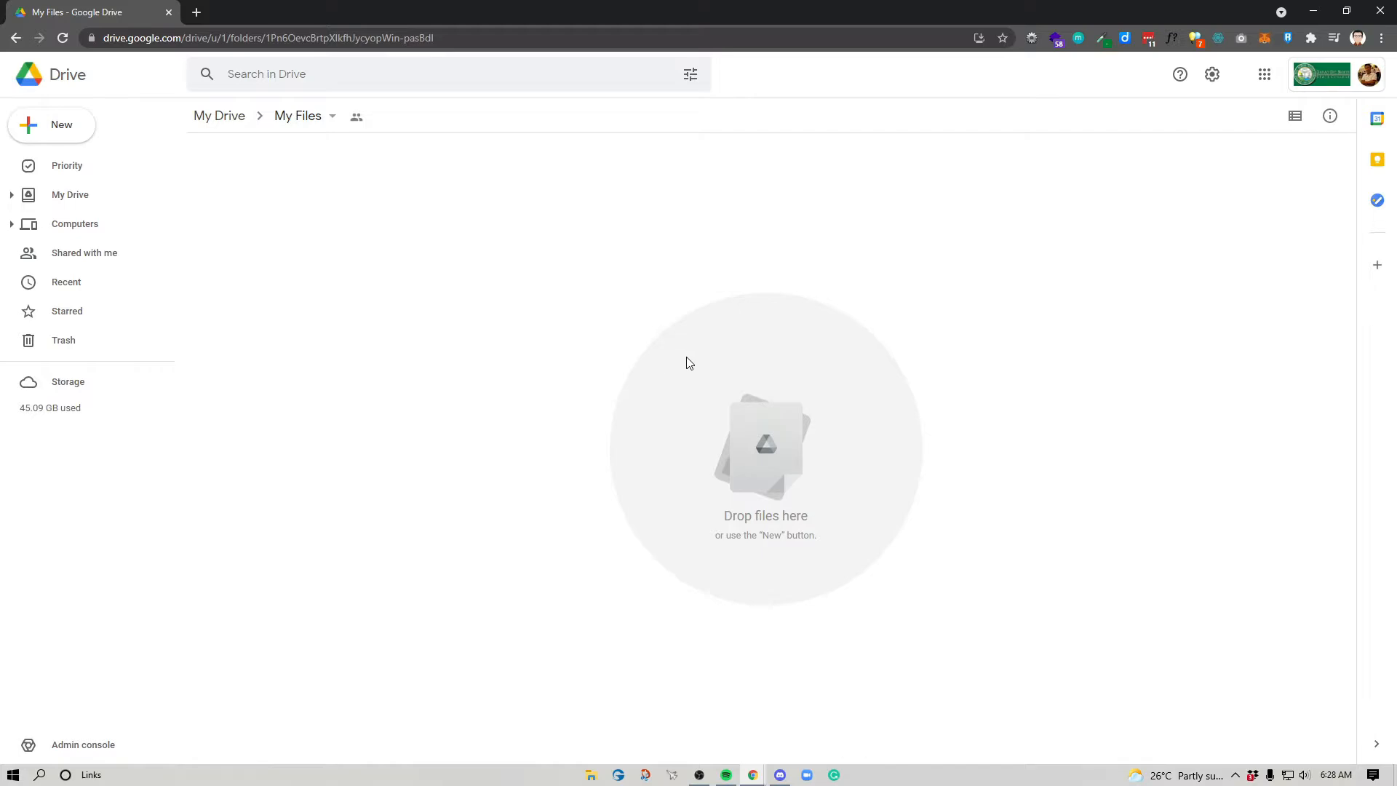
pyautogui.click(61, 129)
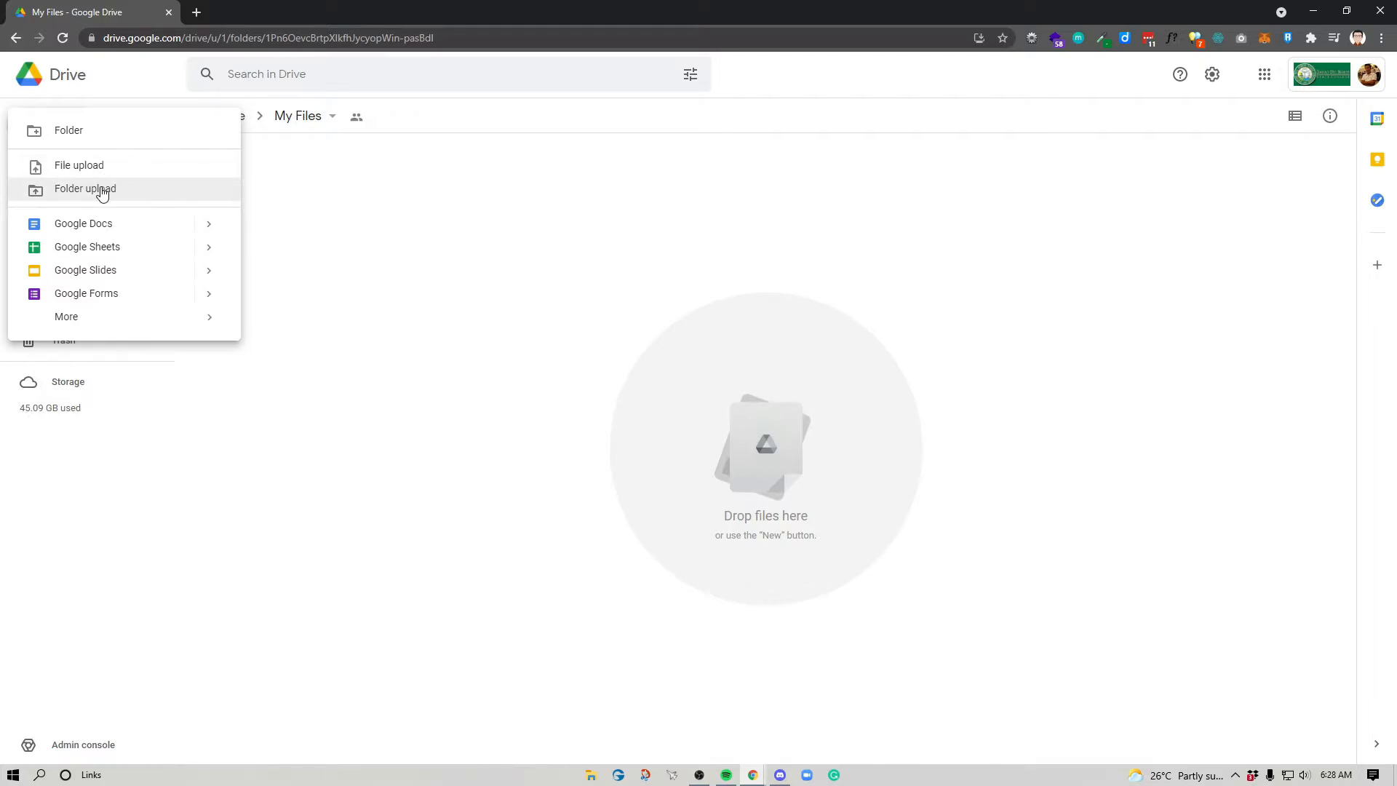
pyautogui.click(84, 168)
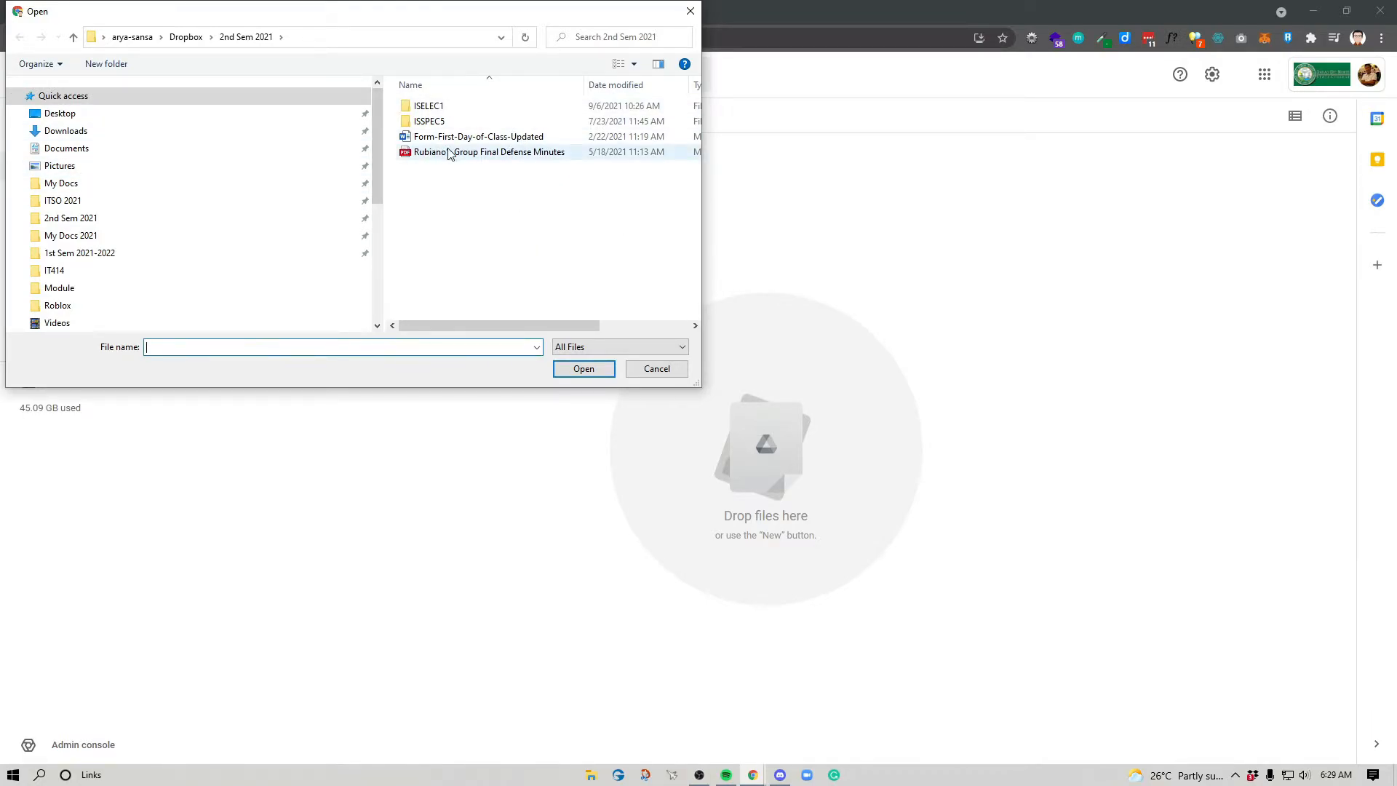
pyautogui.click(483, 153)
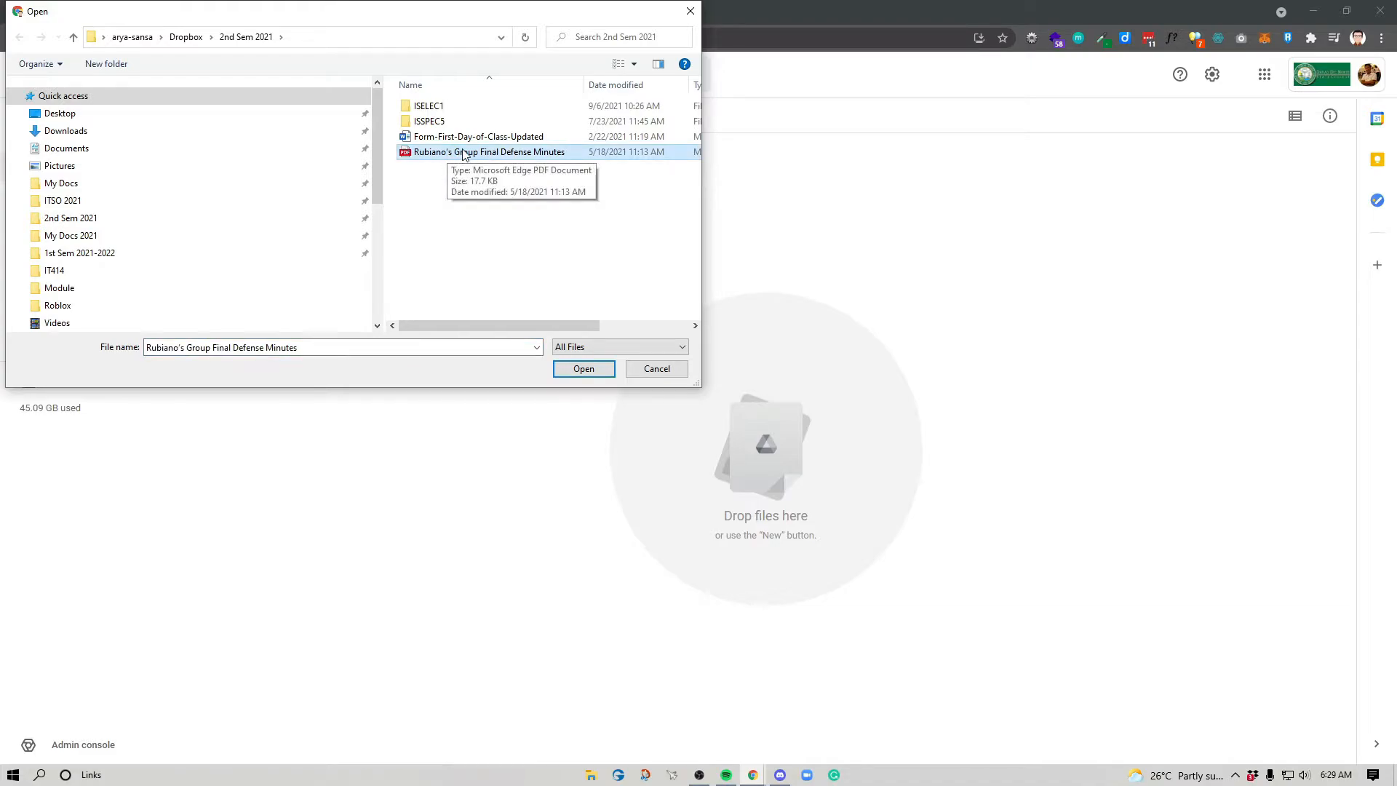
pyautogui.doubleClick(460, 155)
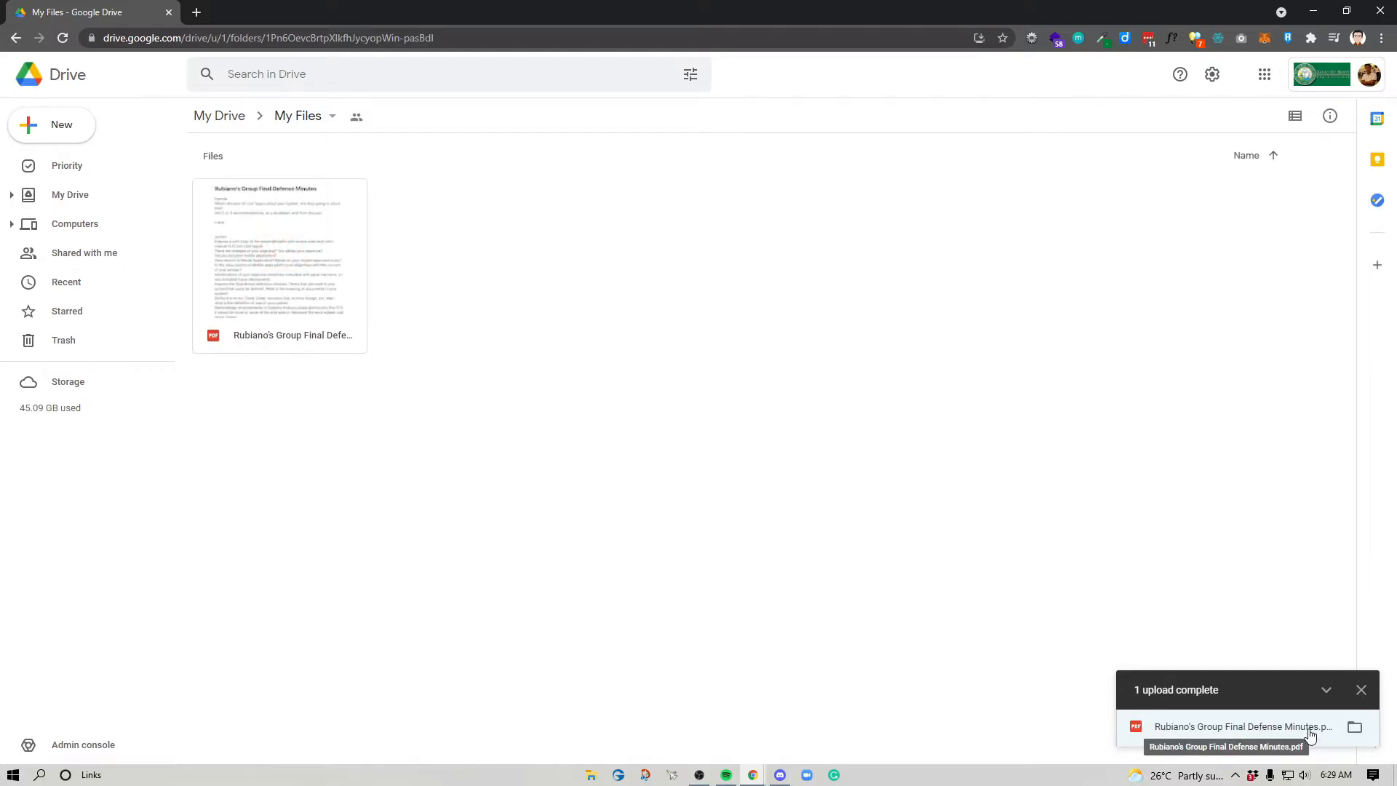
pyautogui.click(1361, 689)
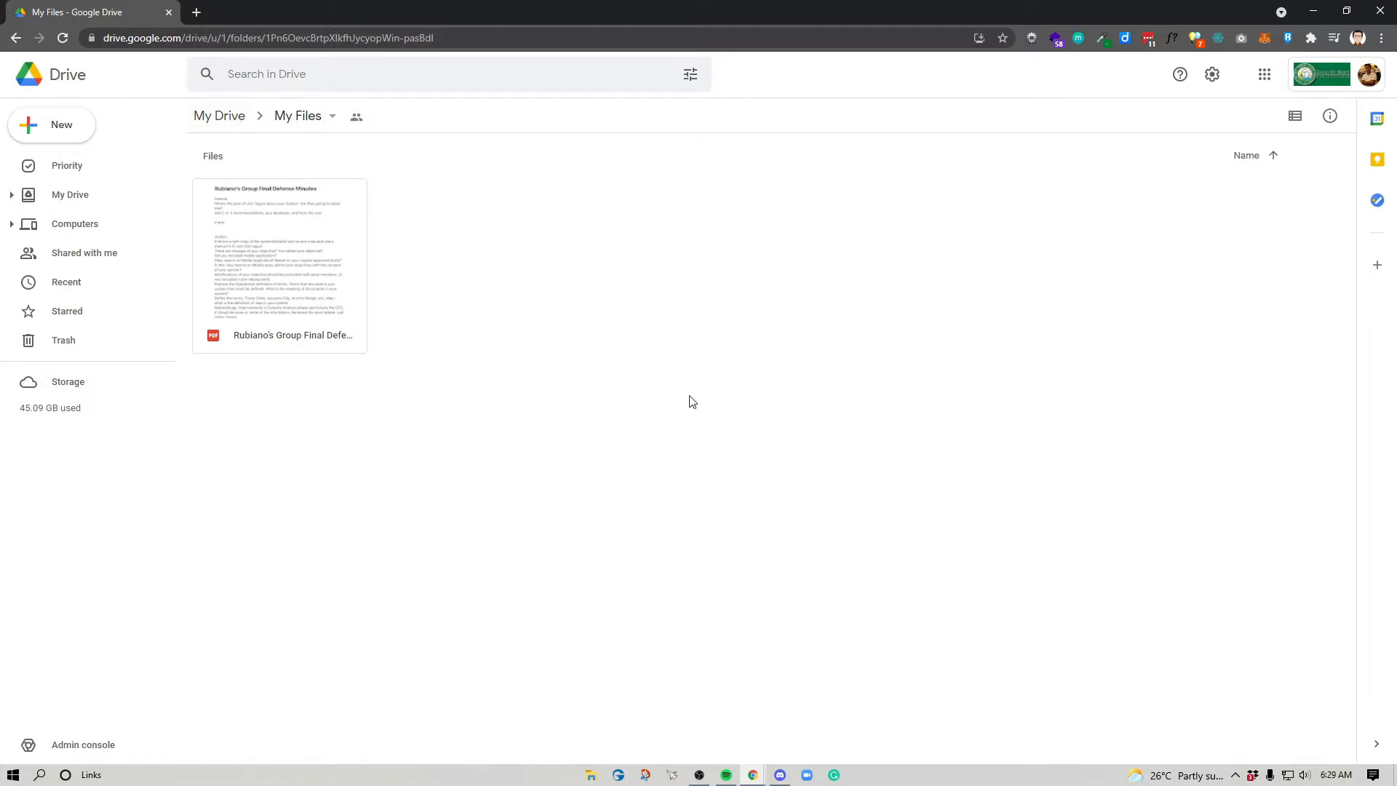
# Return to My Drive, reopen My Files, and upload the local Final Exam folder from 2nd Sem 2021 > ISSPEC5 into it
pyautogui.click(234, 119)
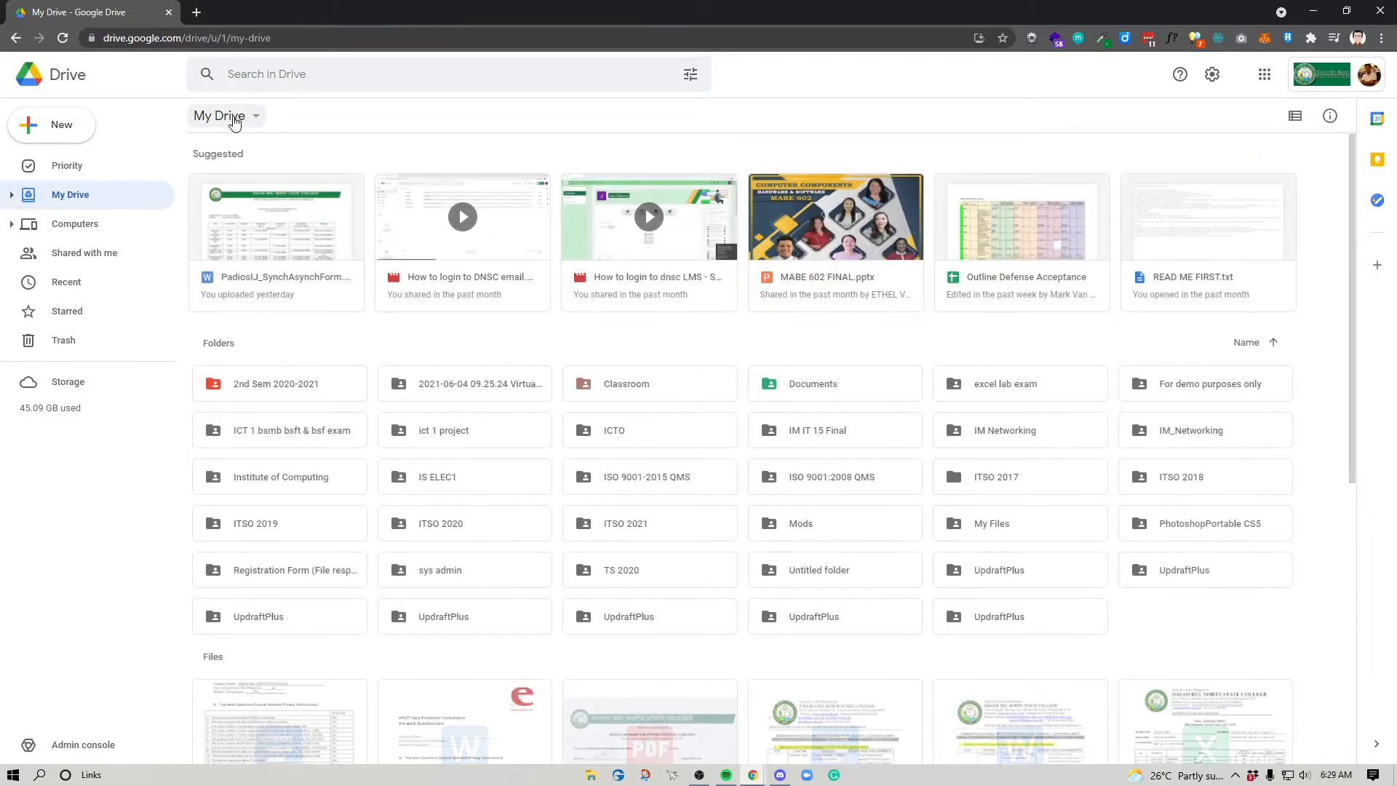
pyautogui.doubleClick(991, 533)
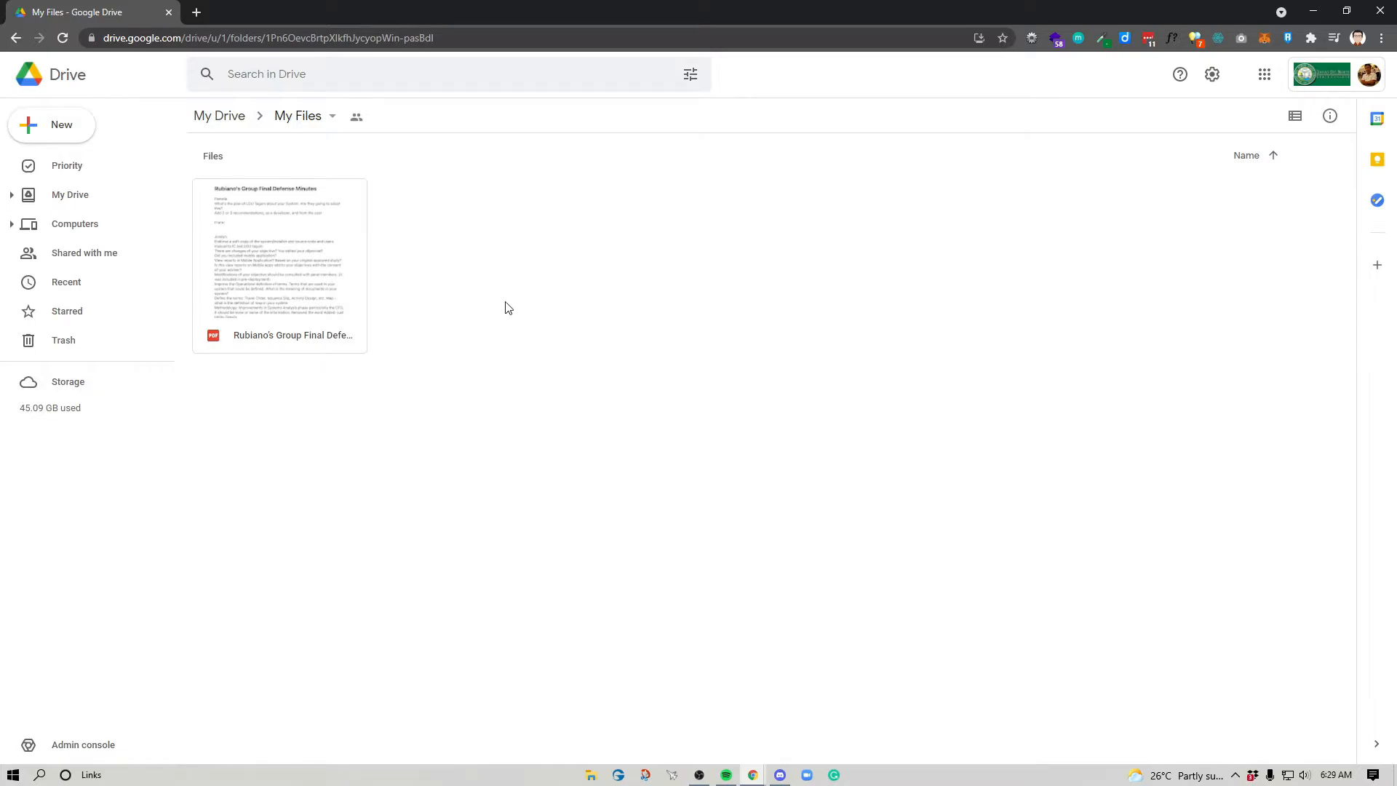
pyautogui.click(57, 127)
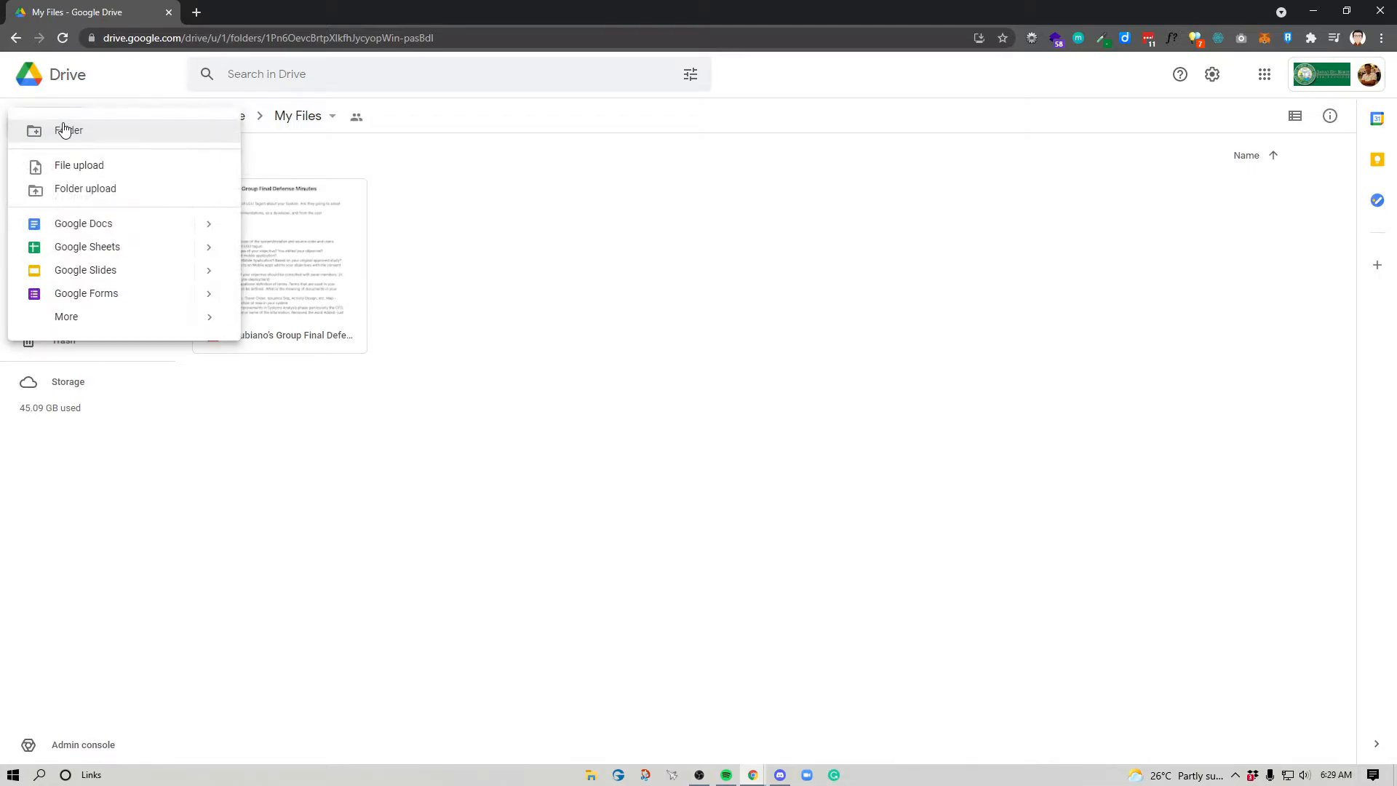
pyautogui.click(112, 191)
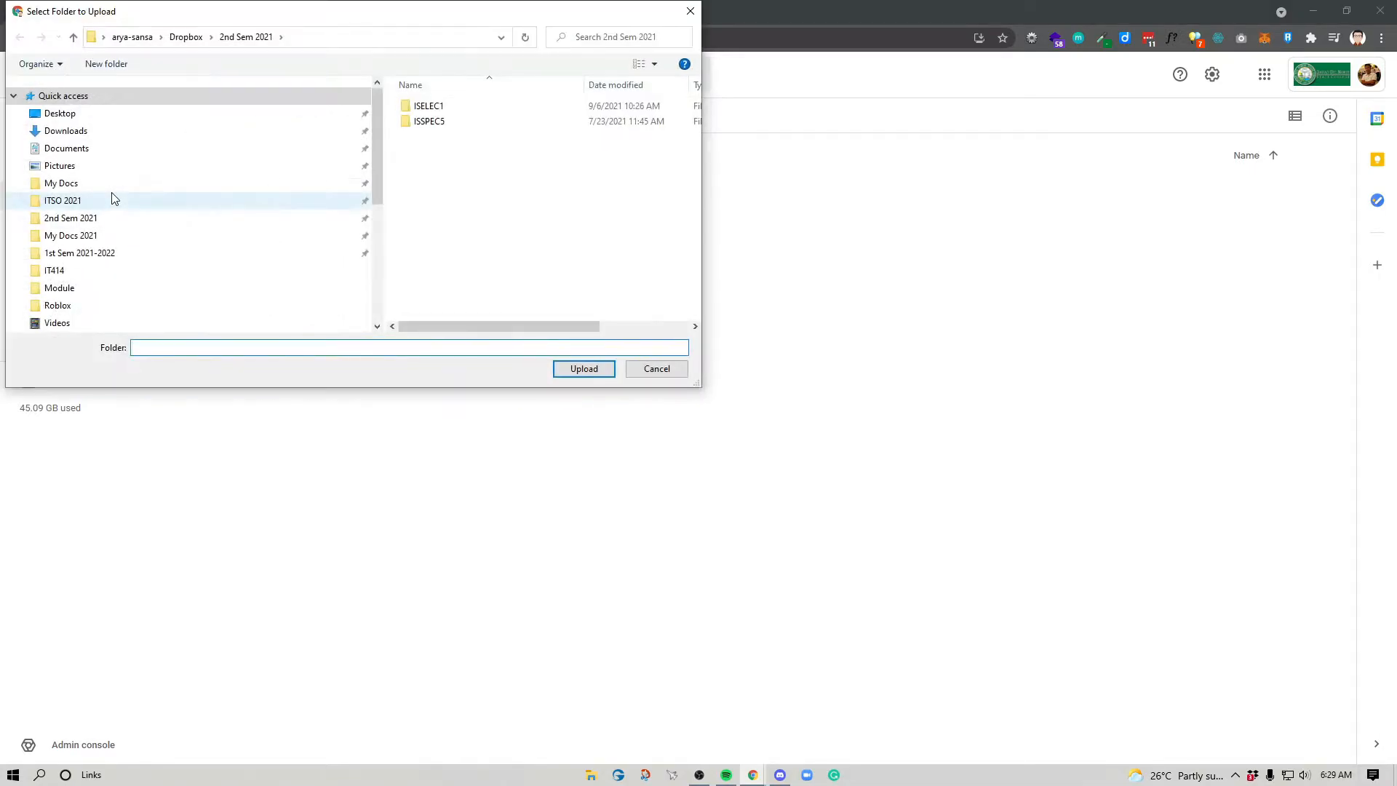
pyautogui.doubleClick(422, 122)
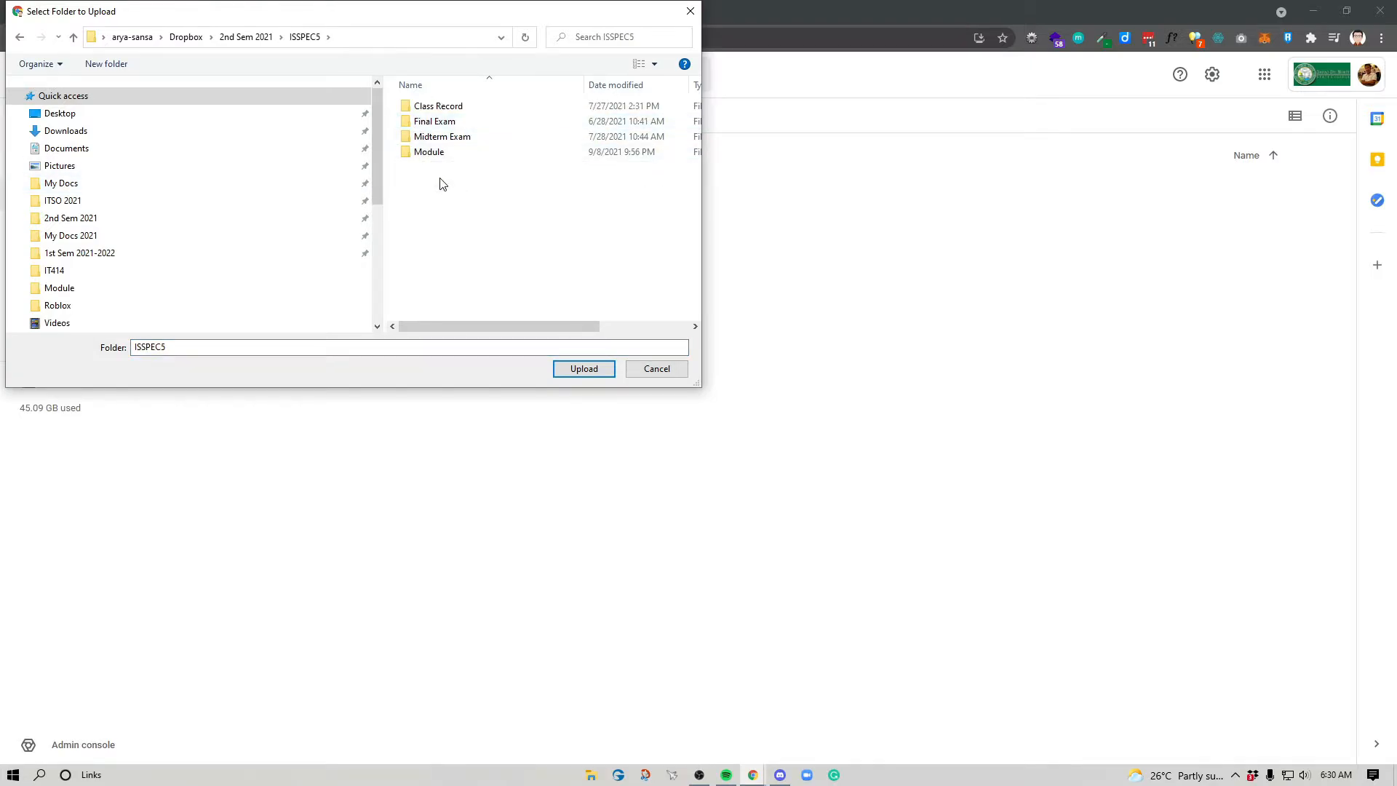
pyautogui.doubleClick(437, 122)
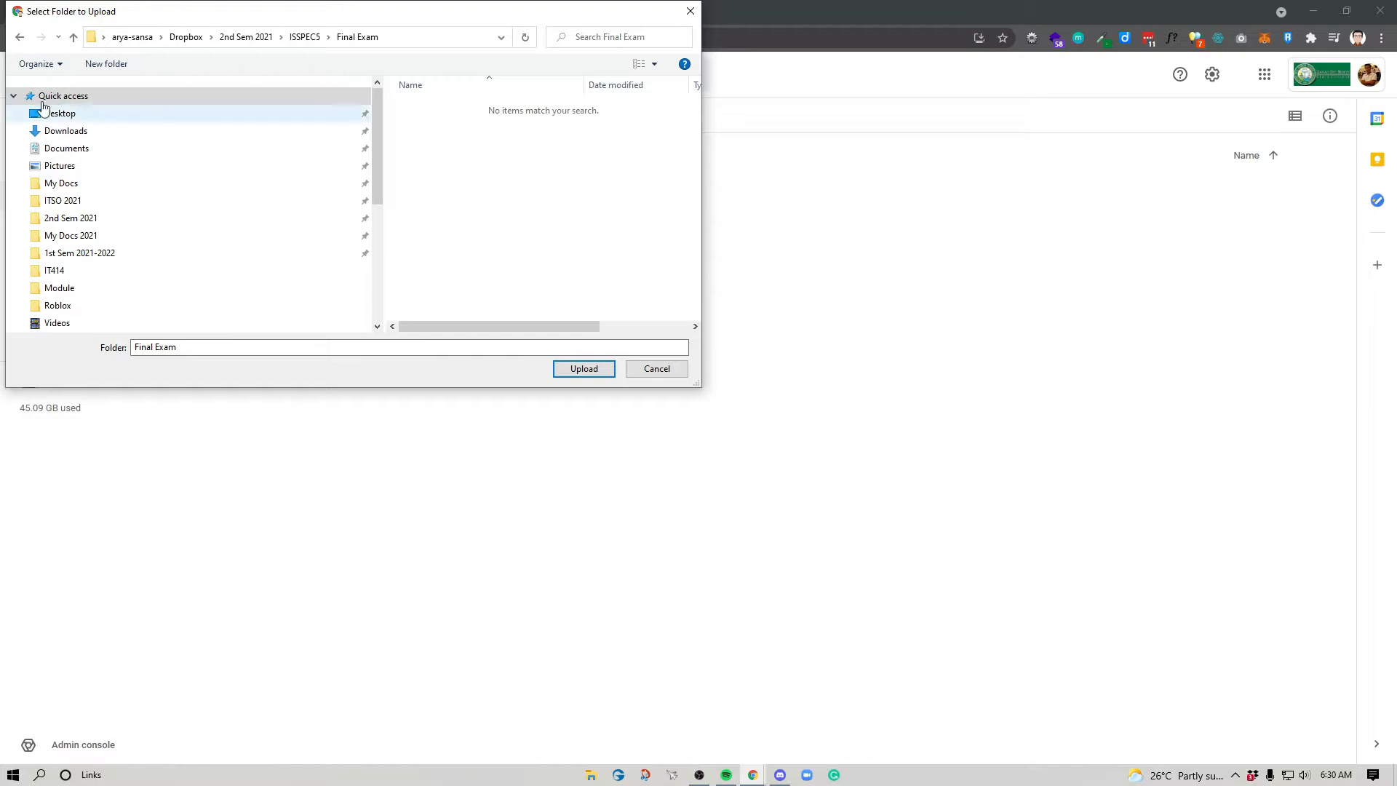
pyautogui.click(20, 37)
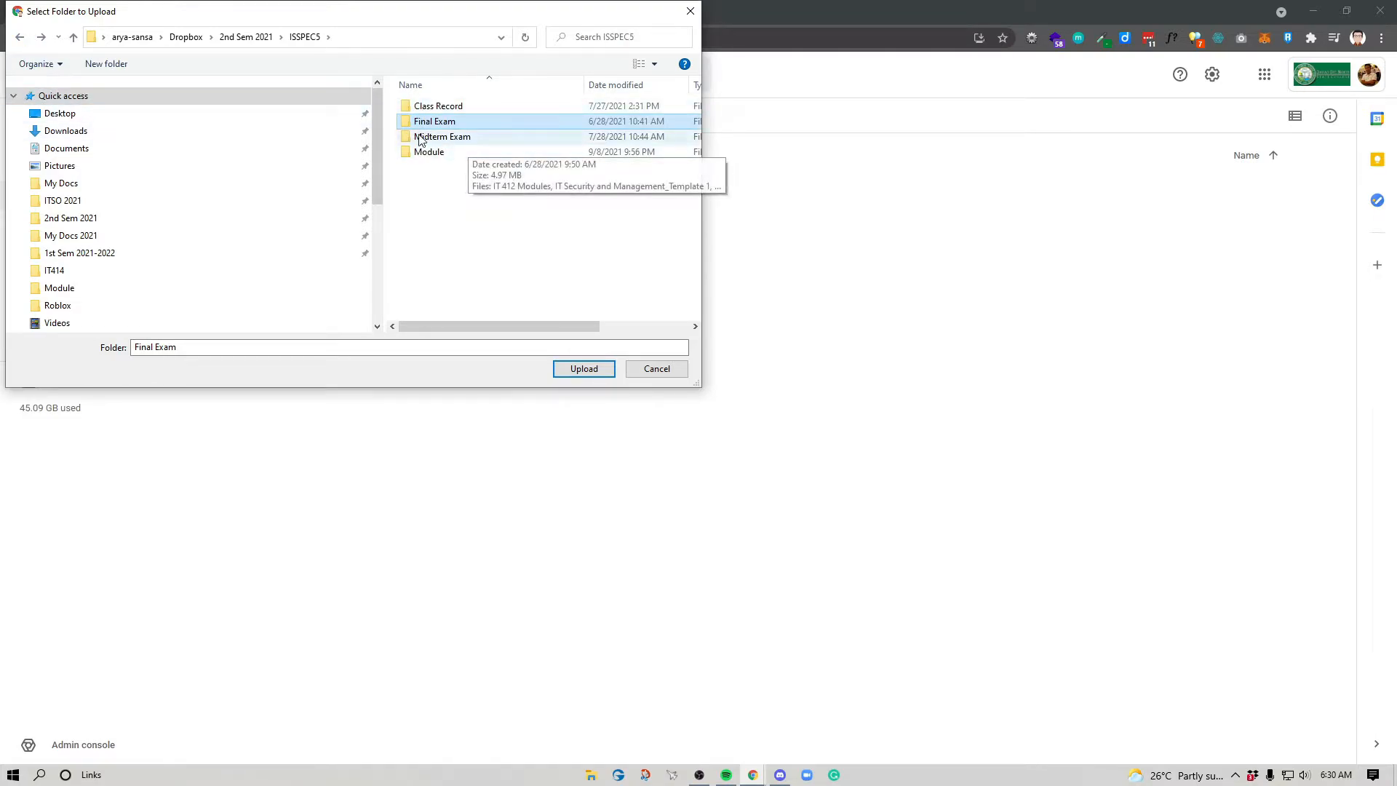
pyautogui.click(581, 374)
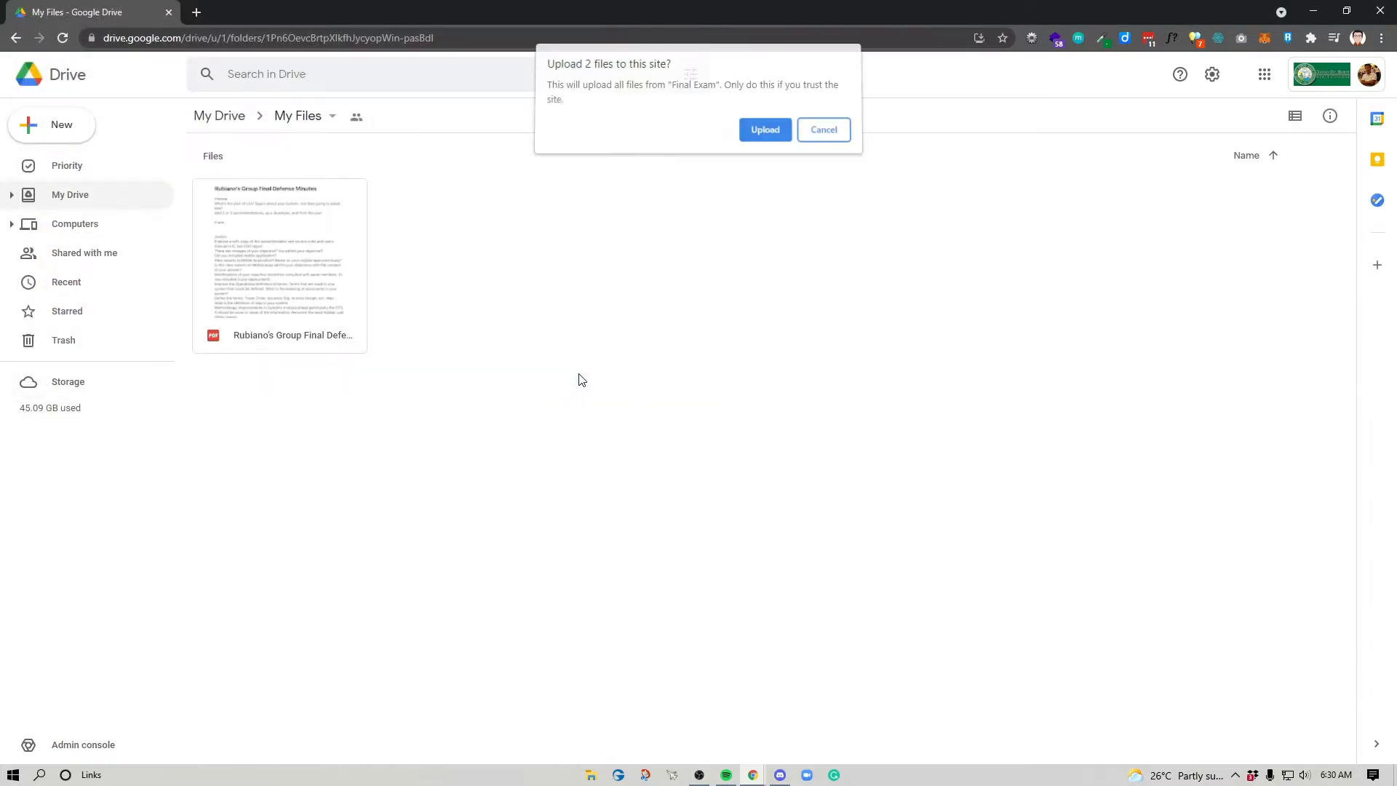
pyautogui.click(759, 138)
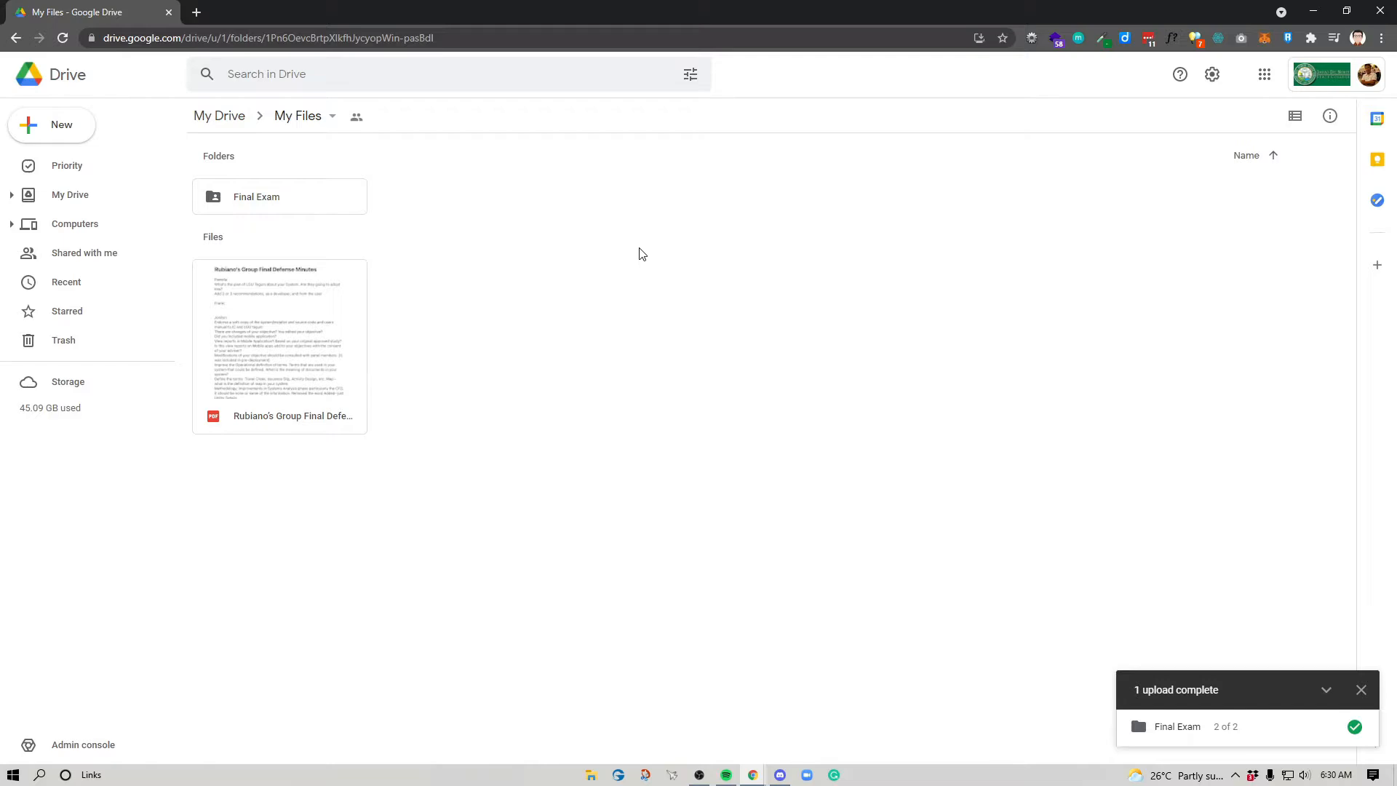
# View the files inside the uploaded Final Exam folder, and return to My Files to highlight the PDF and the folder in turn
pyautogui.click(216, 199)
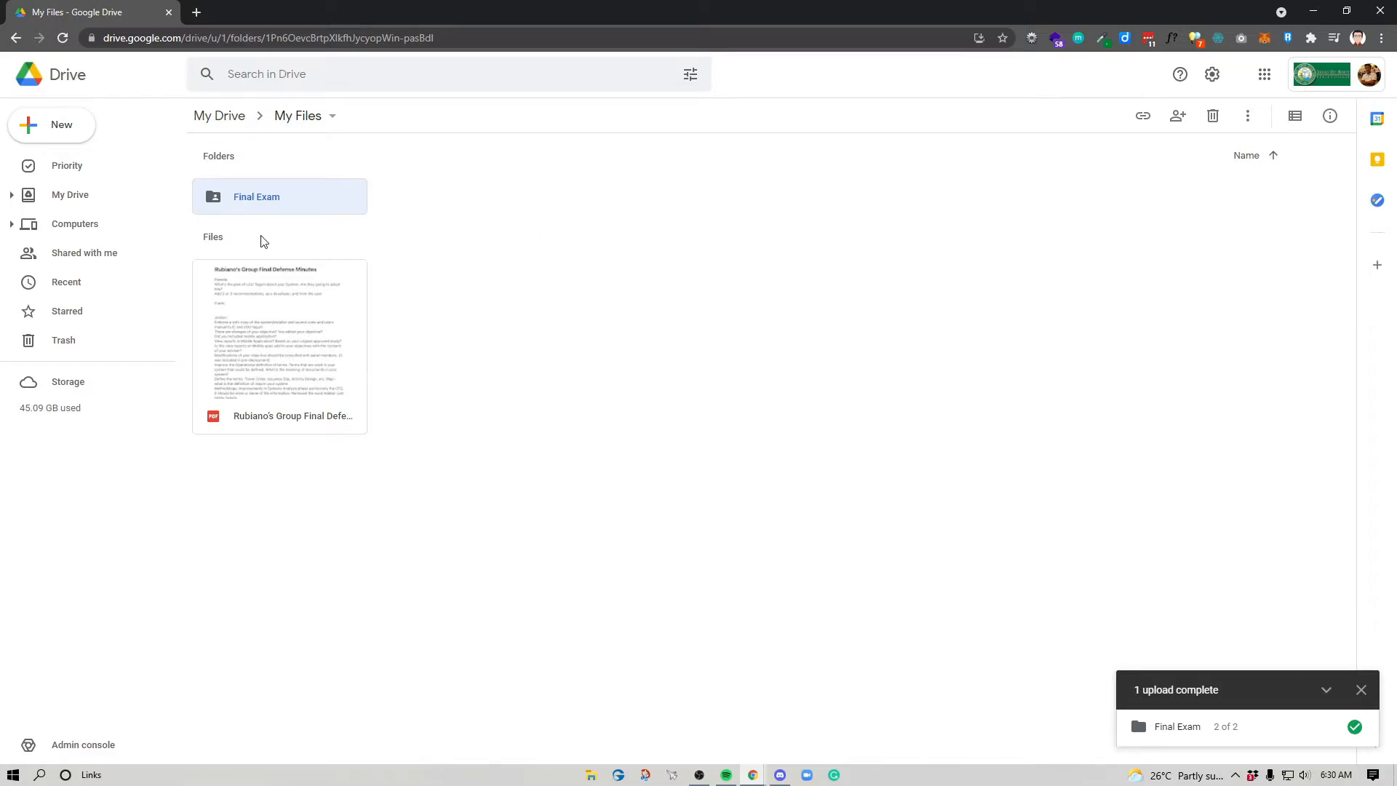
pyautogui.doubleClick(216, 197)
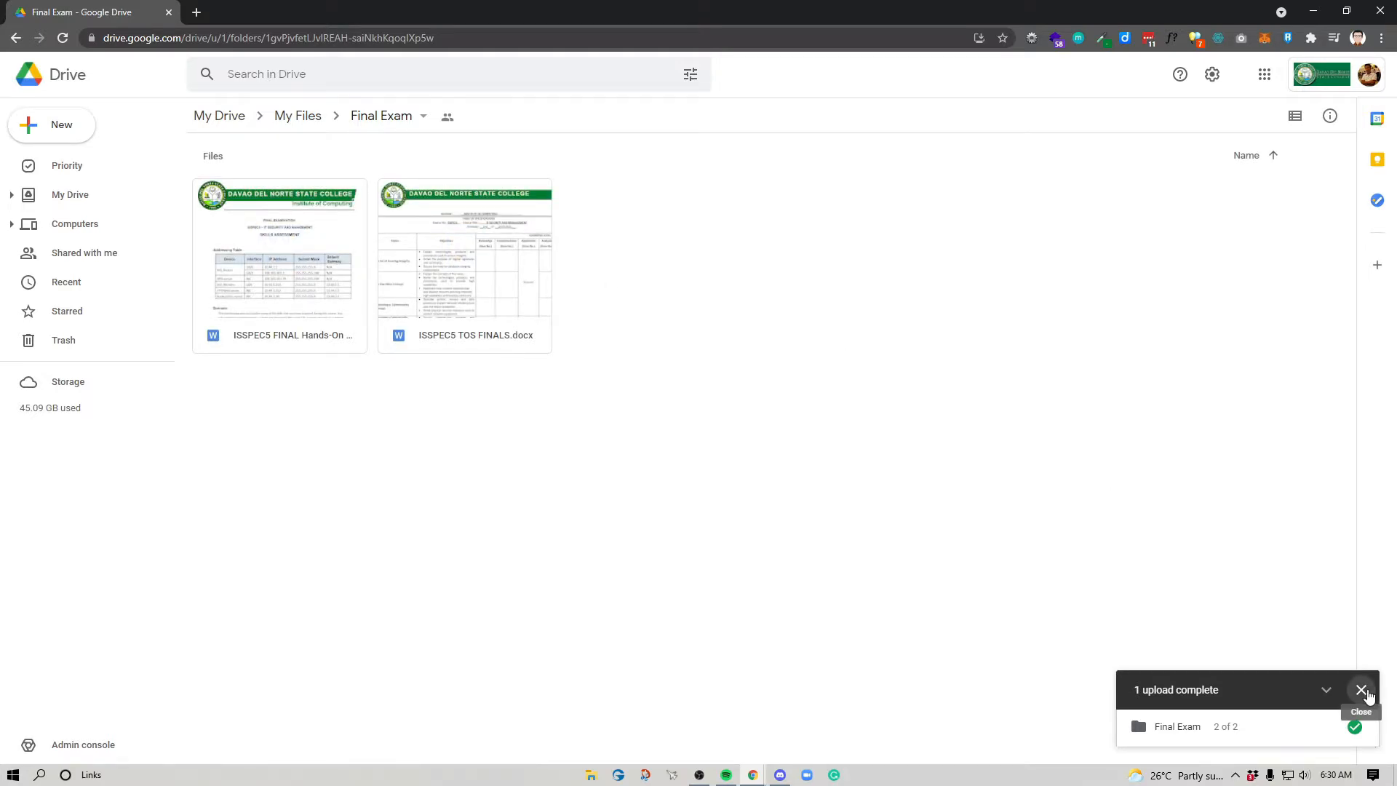
pyautogui.click(1361, 690)
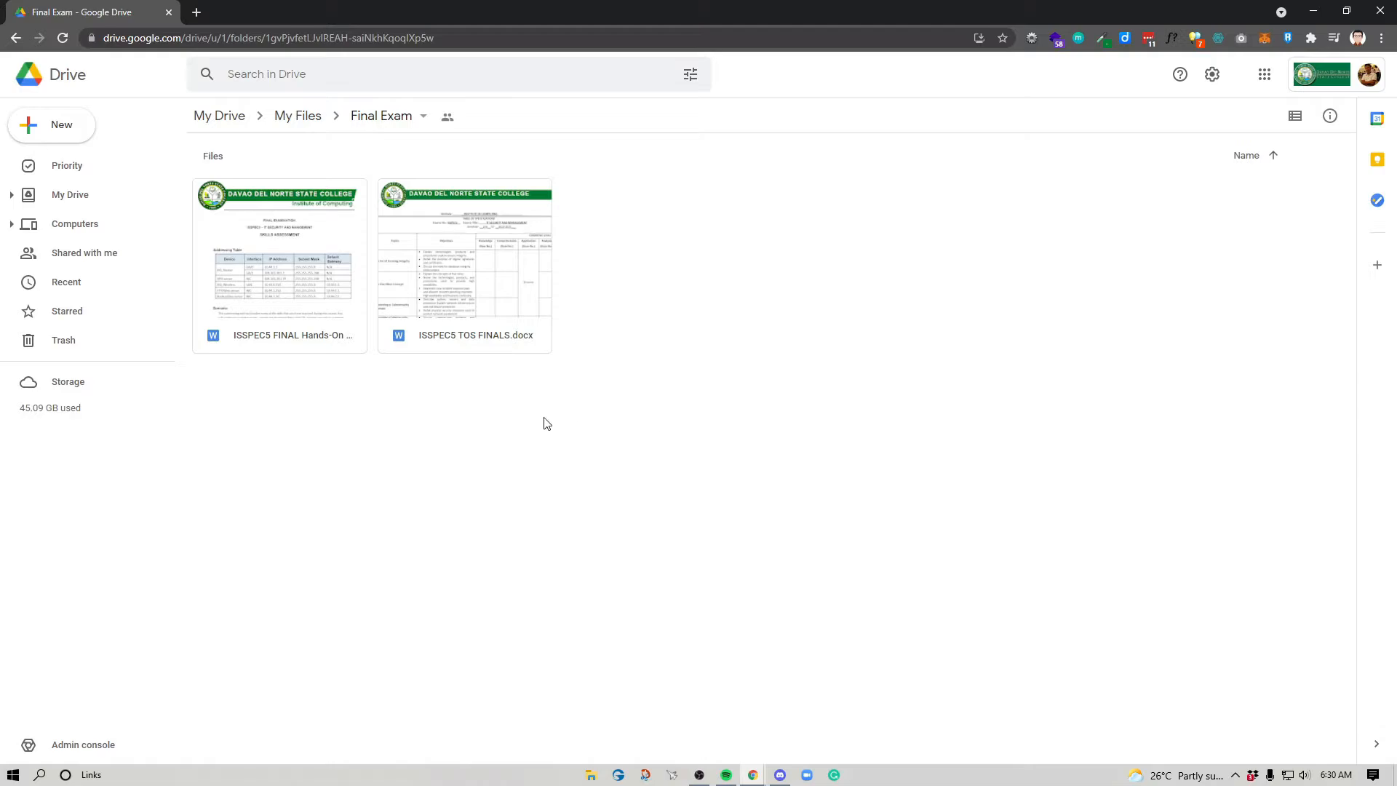
pyautogui.click(287, 118)
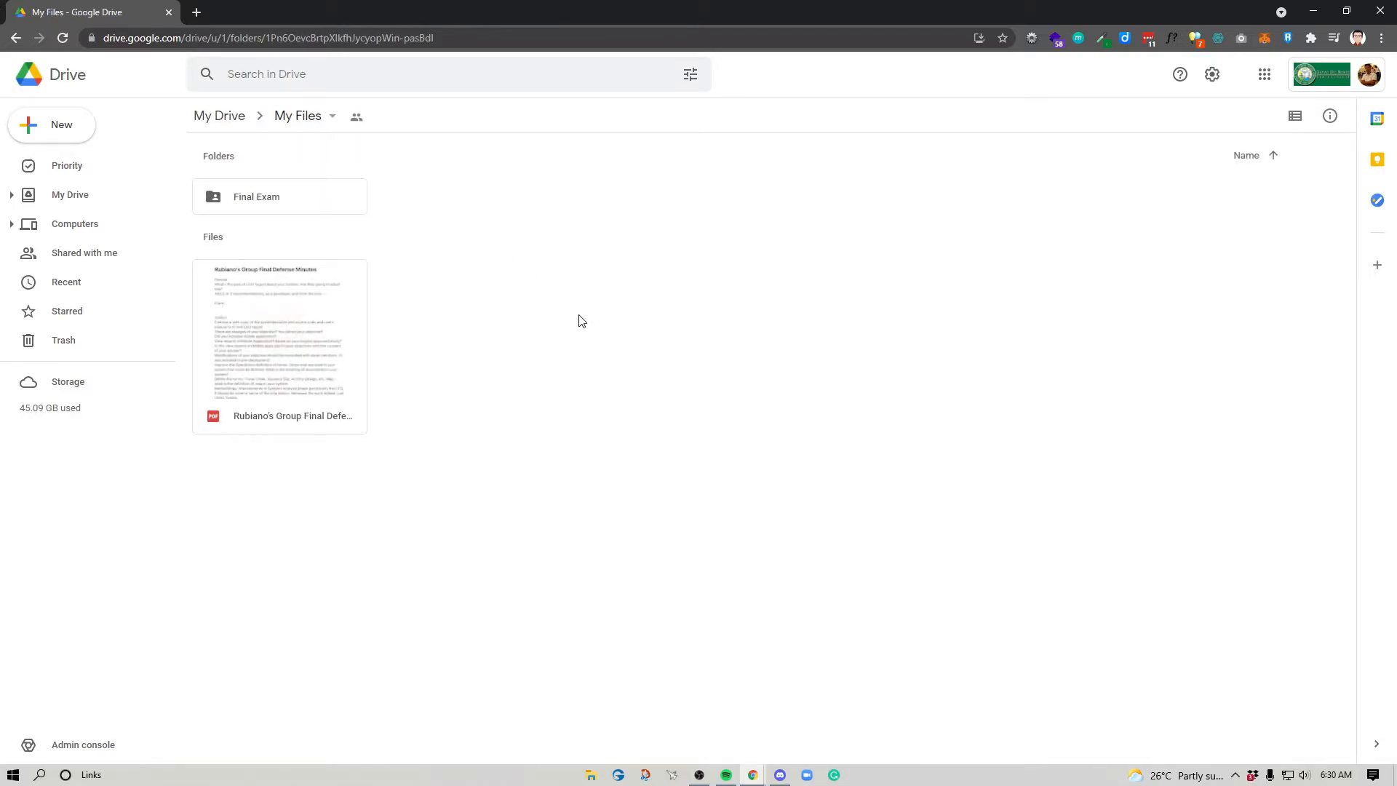
pyautogui.click(305, 360)
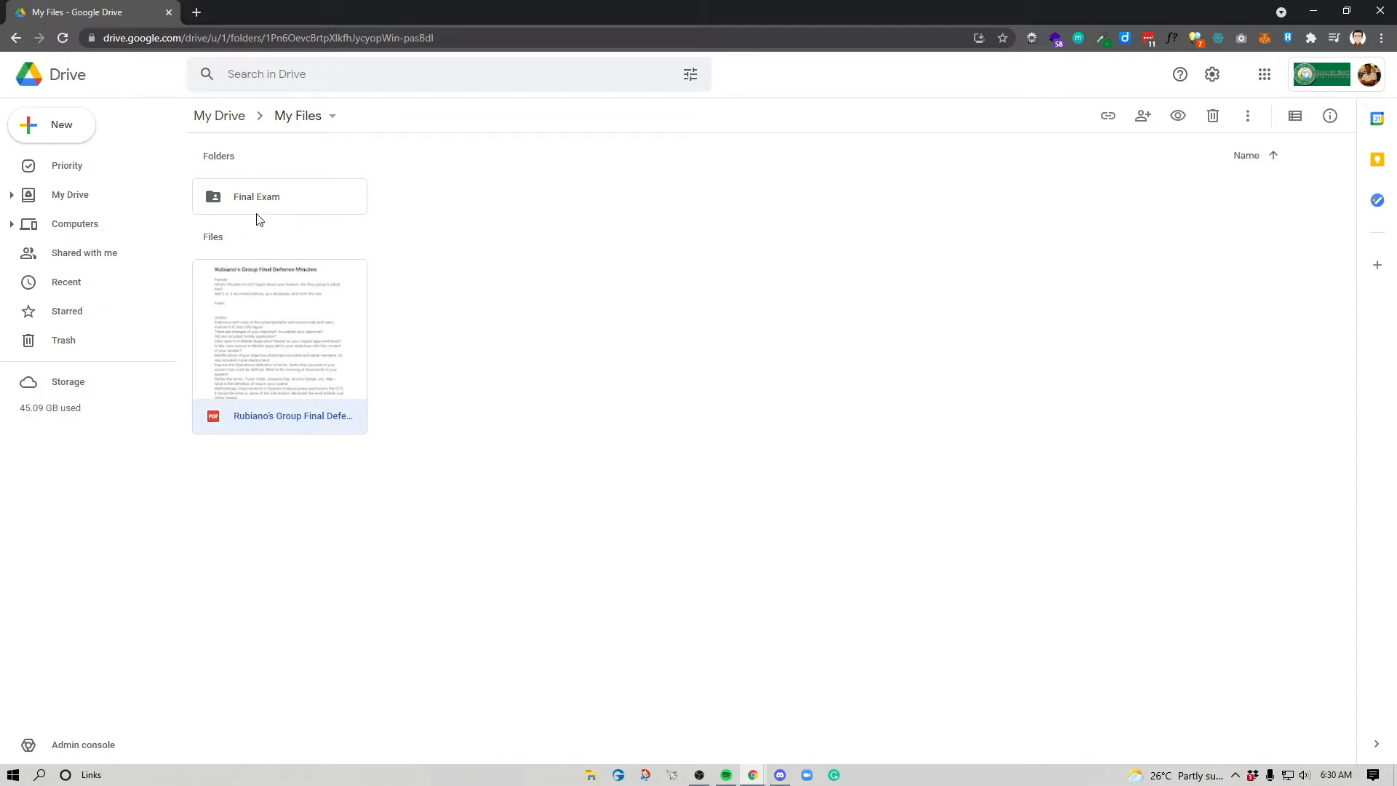
pyautogui.click(273, 199)
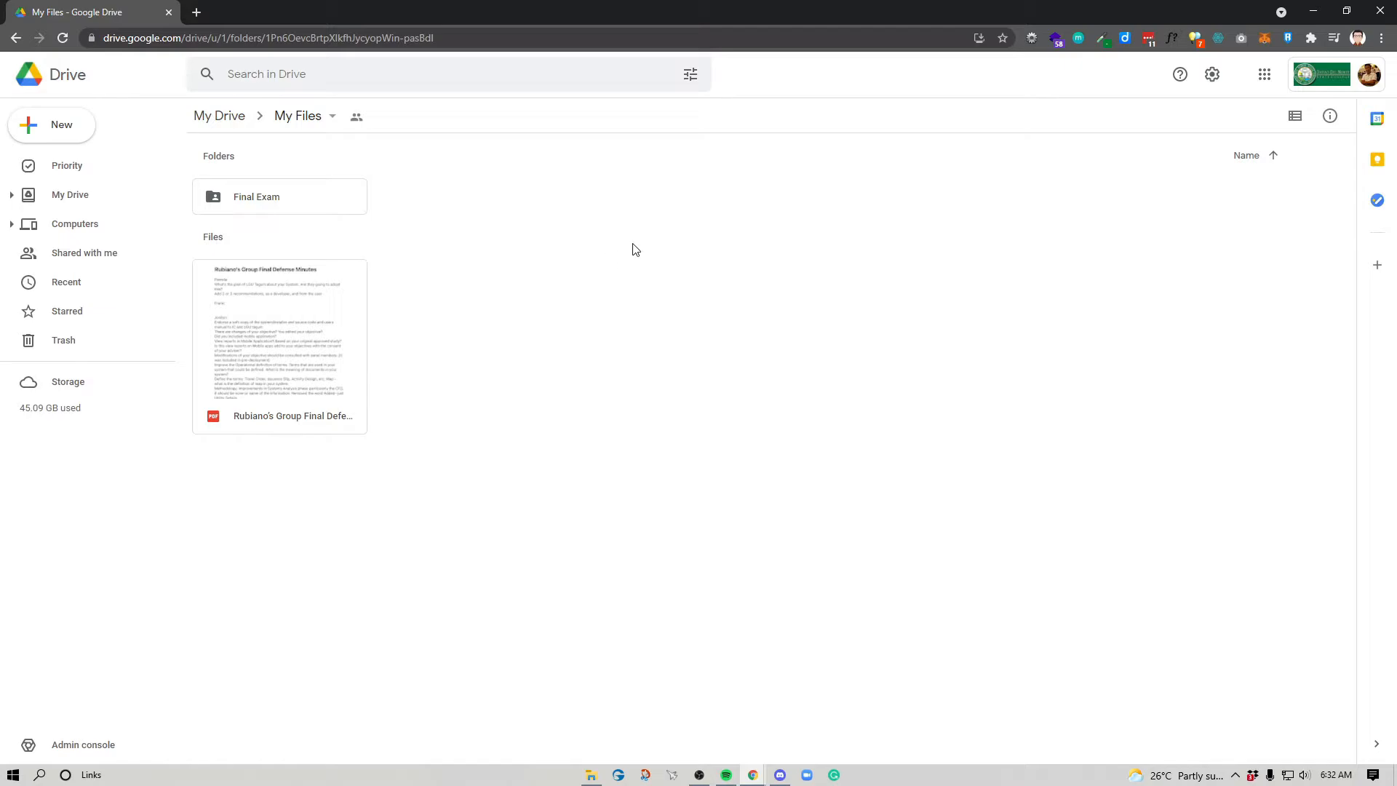
# Create a new folder named My documents inside My Files
pyautogui.rightClick(600, 213)
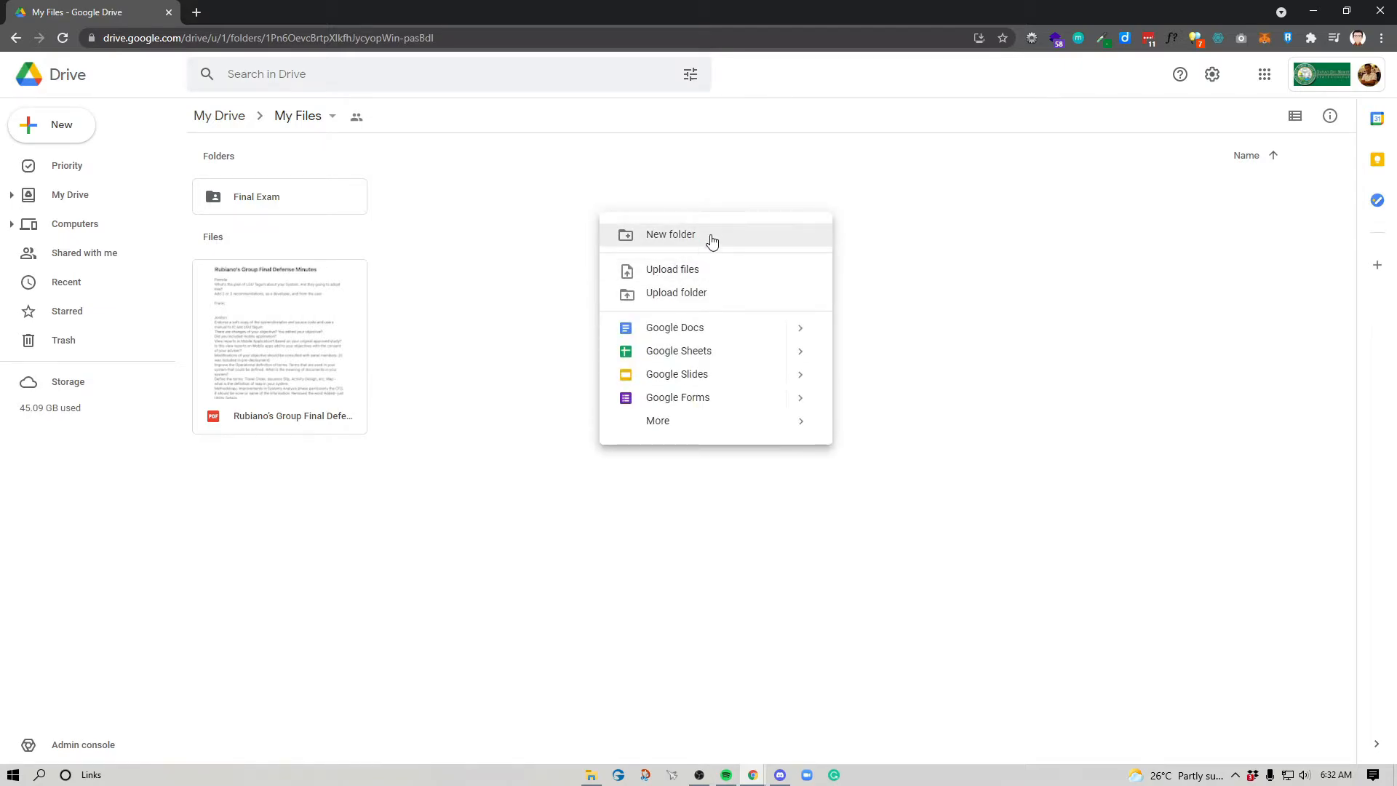
pyautogui.click(714, 234)
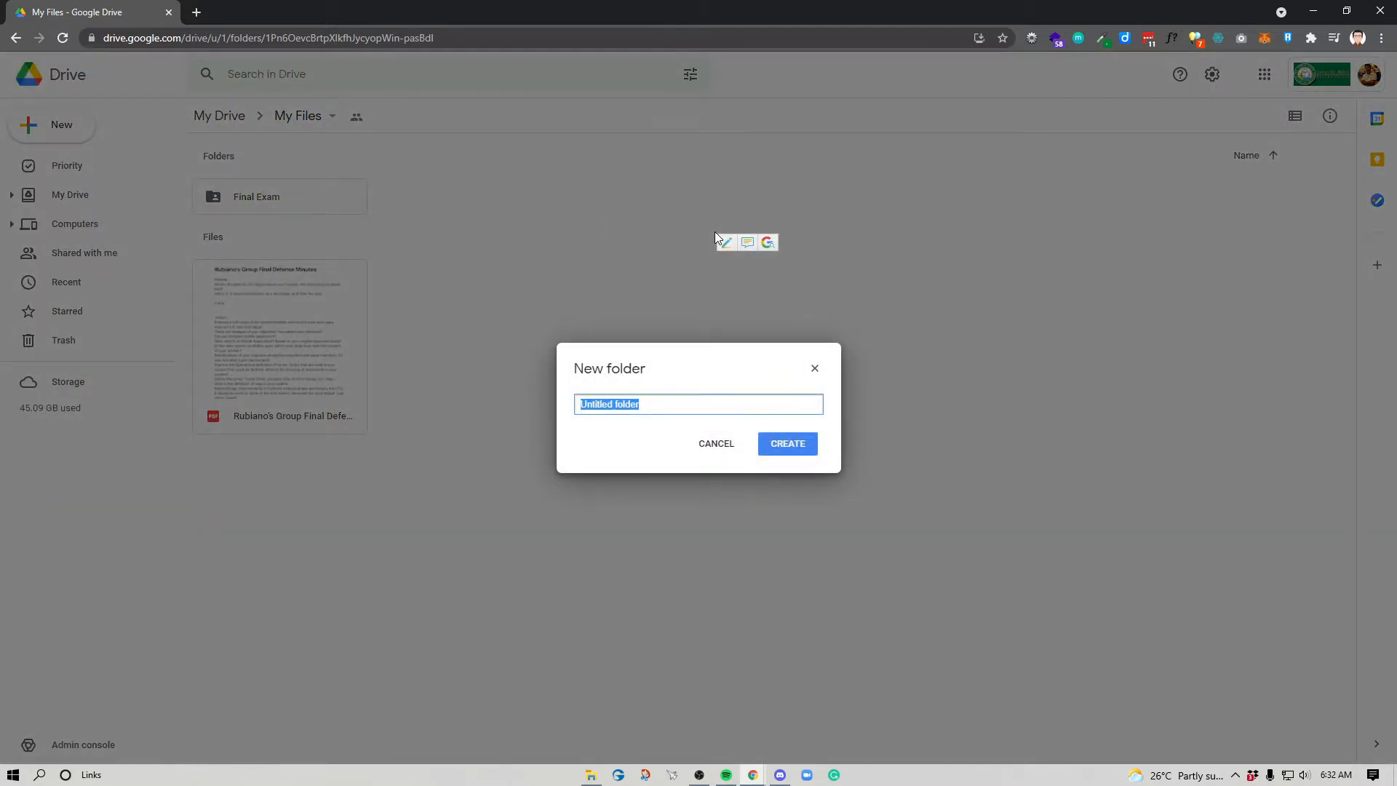
pyautogui.write('My documents')
pyautogui.press('Return')
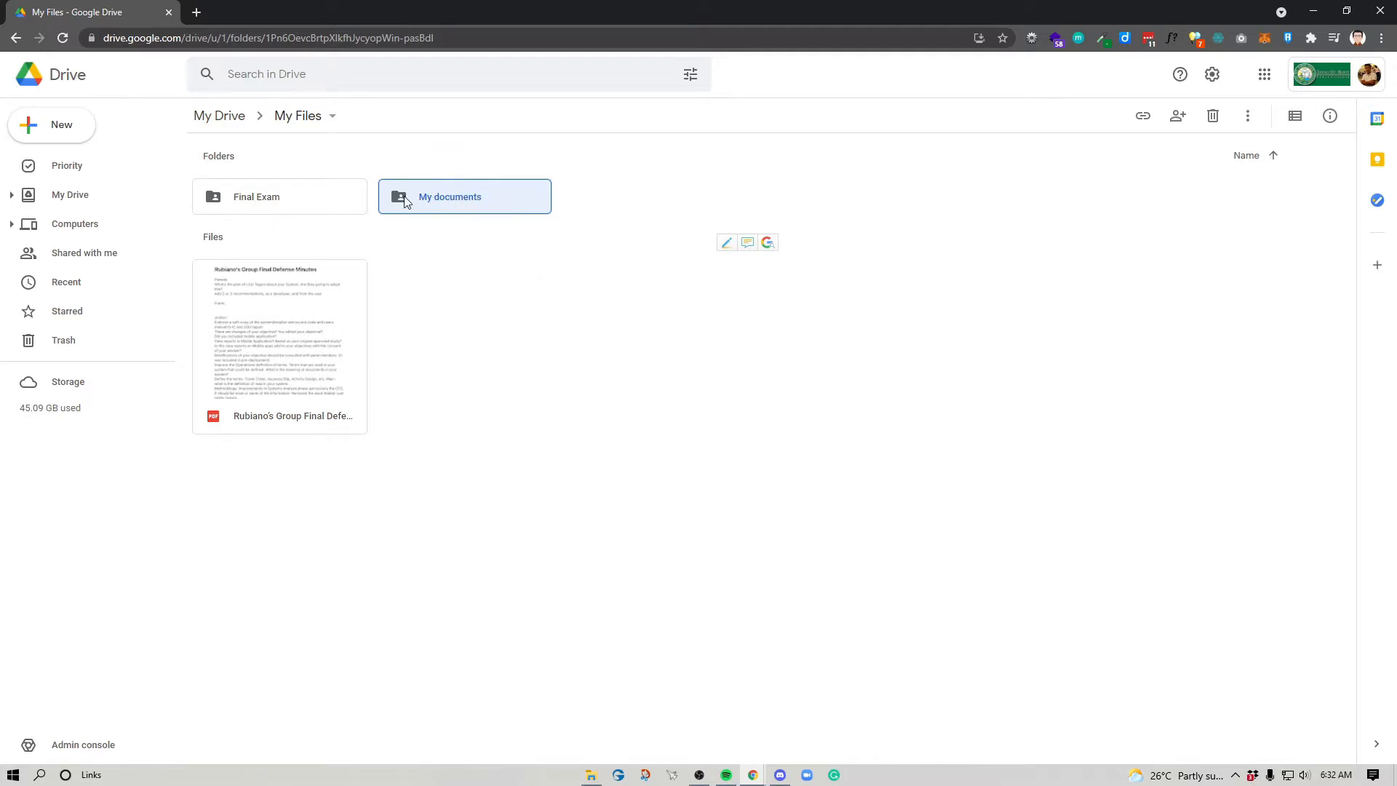
# Move the My documents folder into Final Exam, accepting the access change, and check it inside Final Exam before returning to My Files
pyautogui.moveTo(456, 198); pyautogui.dragTo(218, 199)
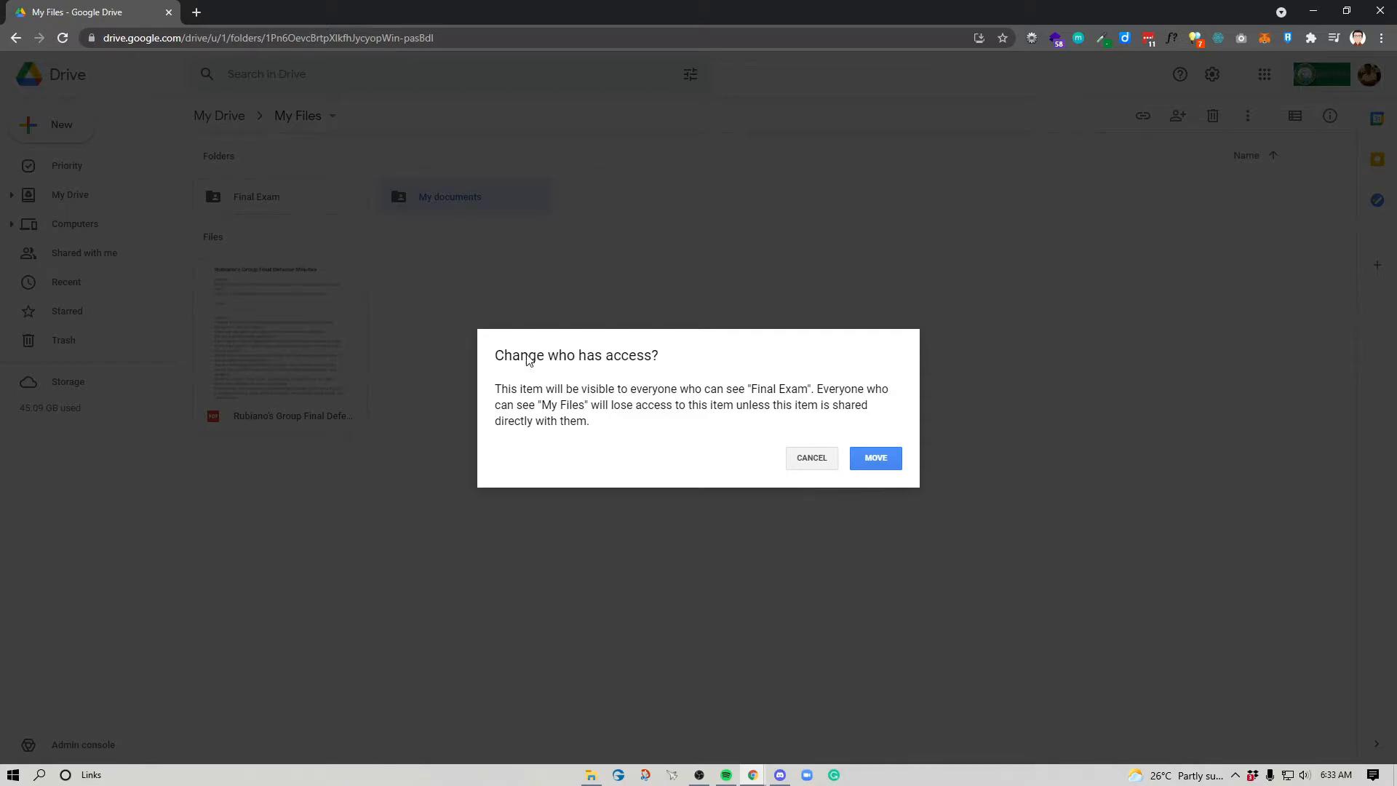
pyautogui.click(877, 468)
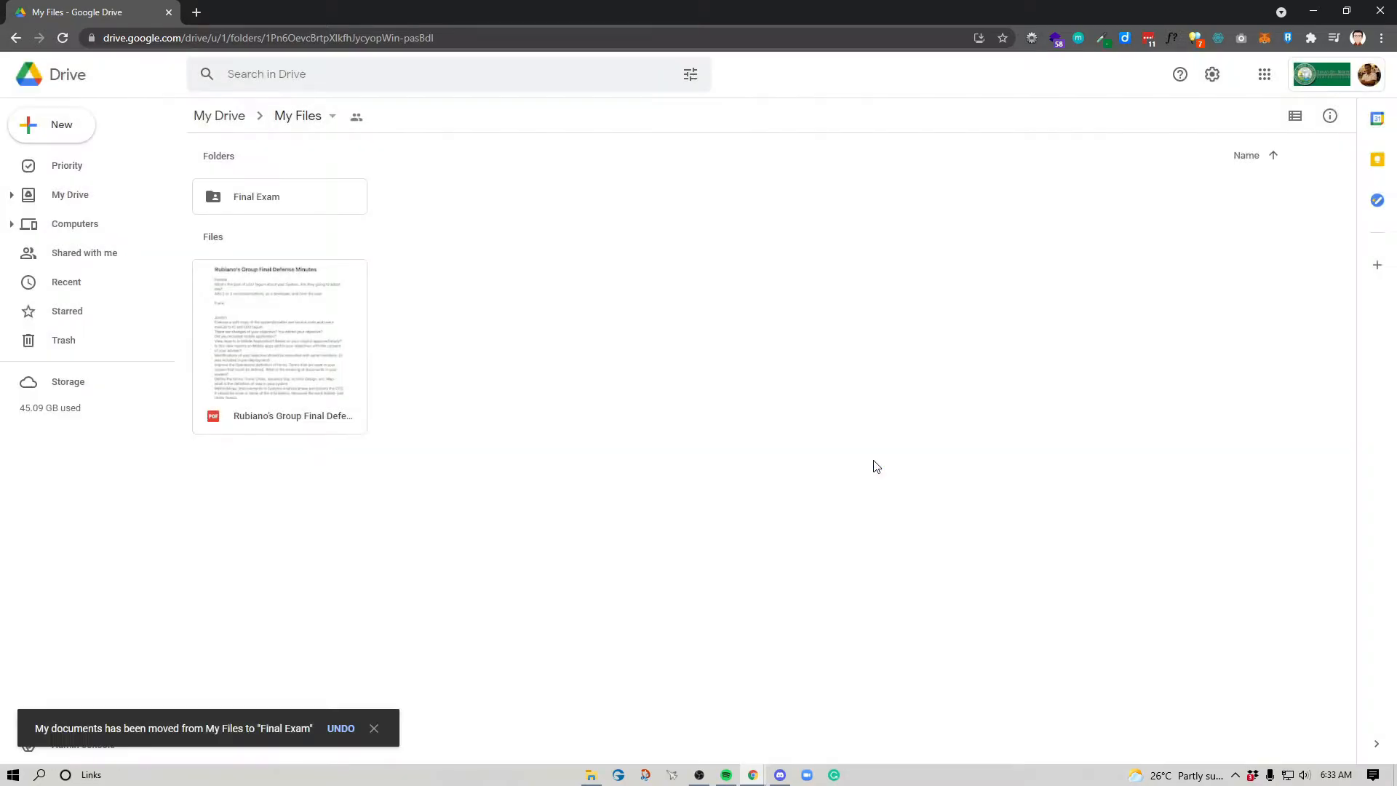
pyautogui.doubleClick(229, 207)
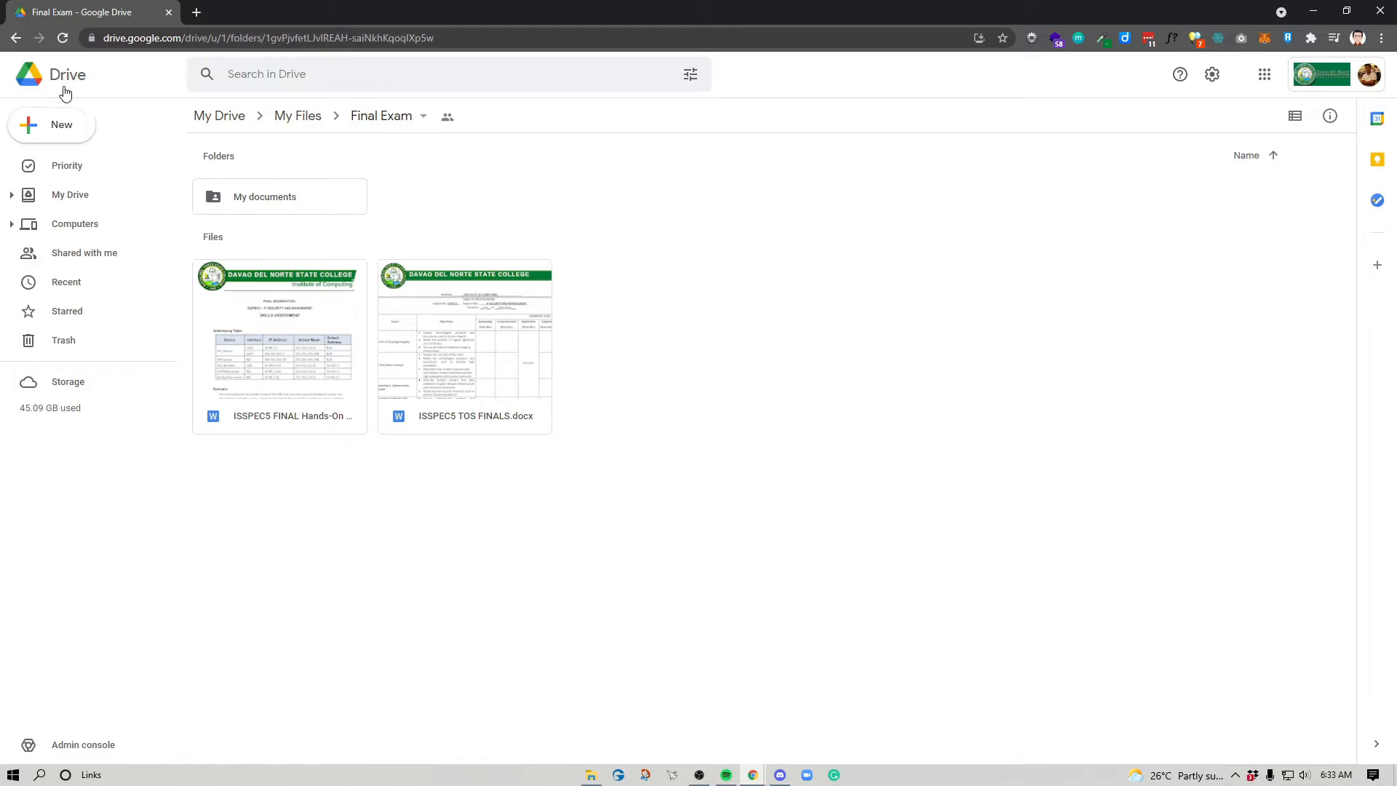
pyautogui.click(16, 40)
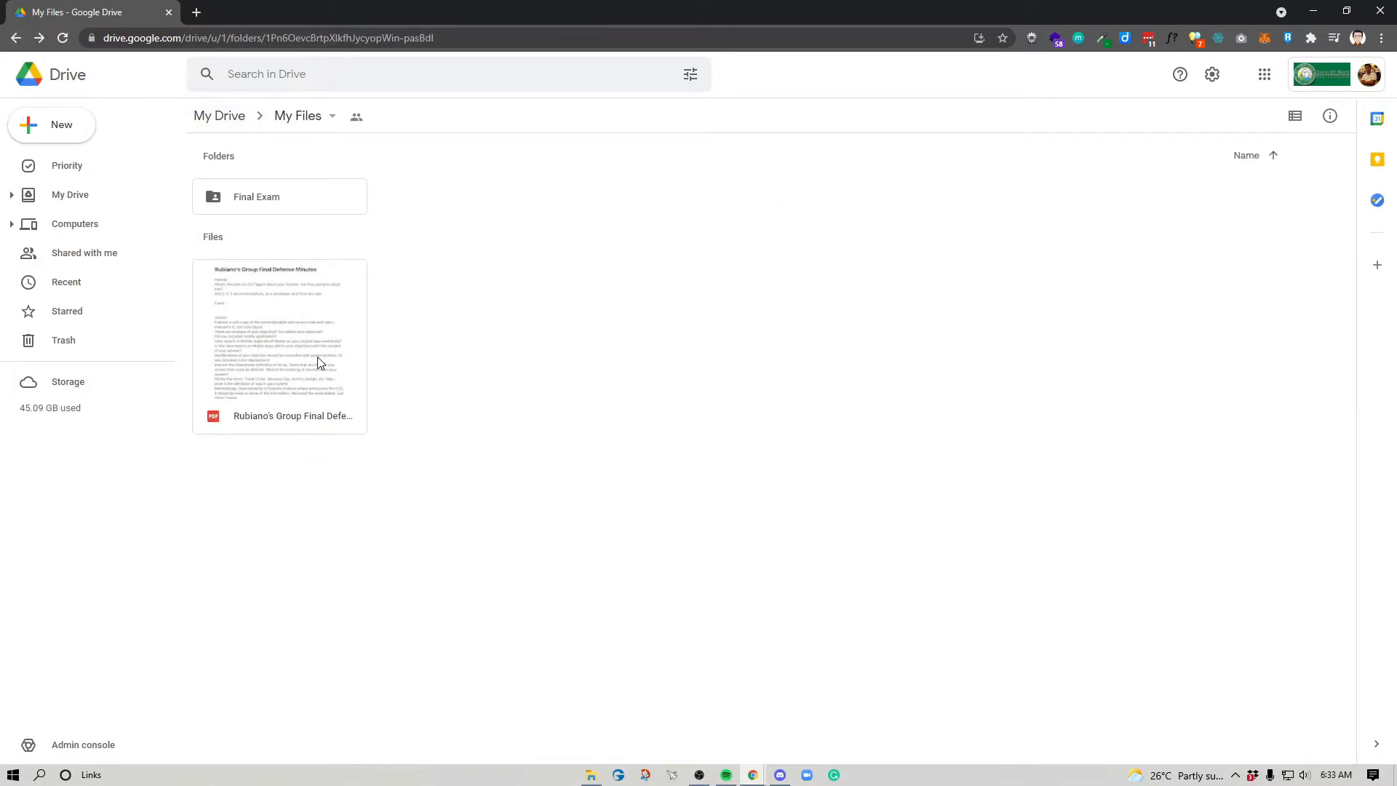
# Move the Final Defense Minutes PDF from My Files into the Final Exam folder, accepting the access change
pyautogui.moveTo(267, 391); pyautogui.dragTo(230, 196)
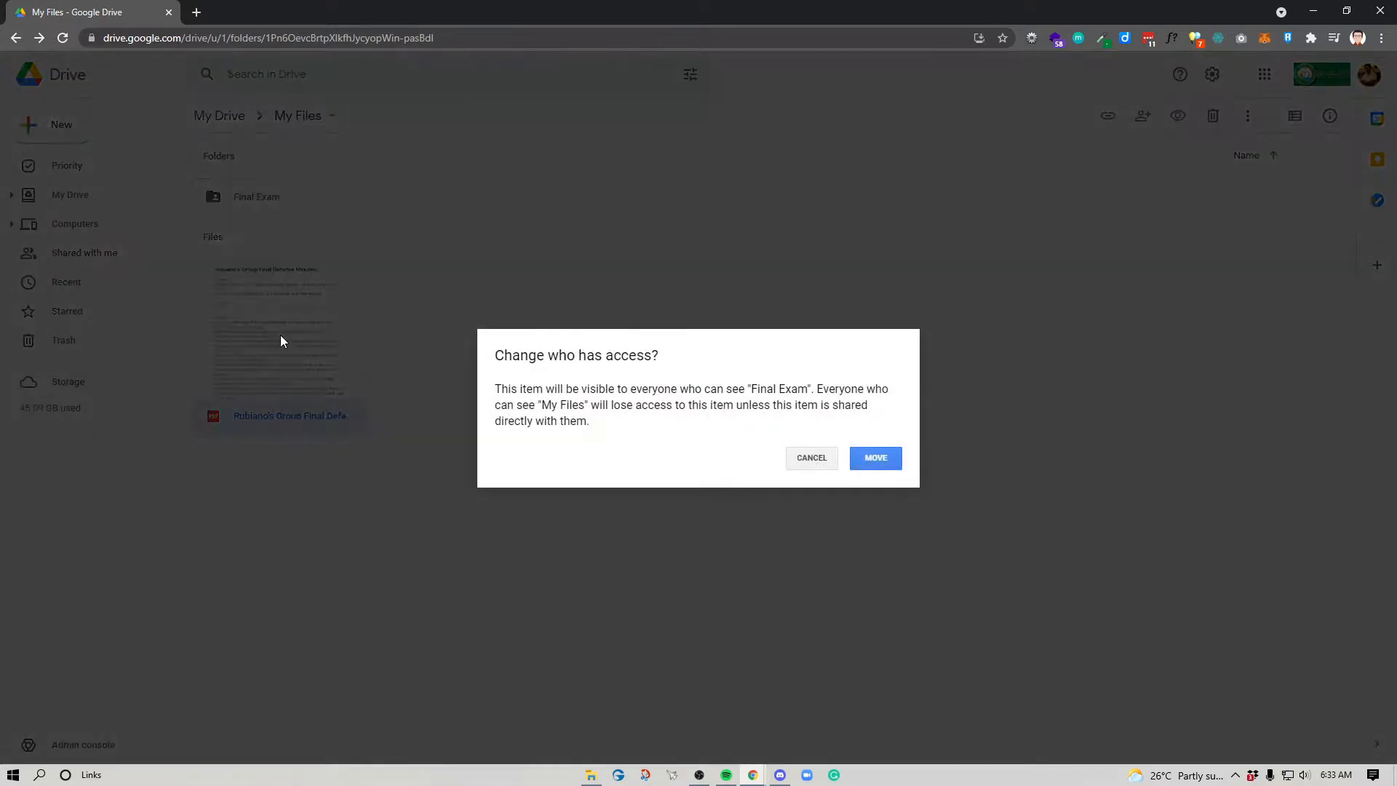
pyautogui.click(881, 455)
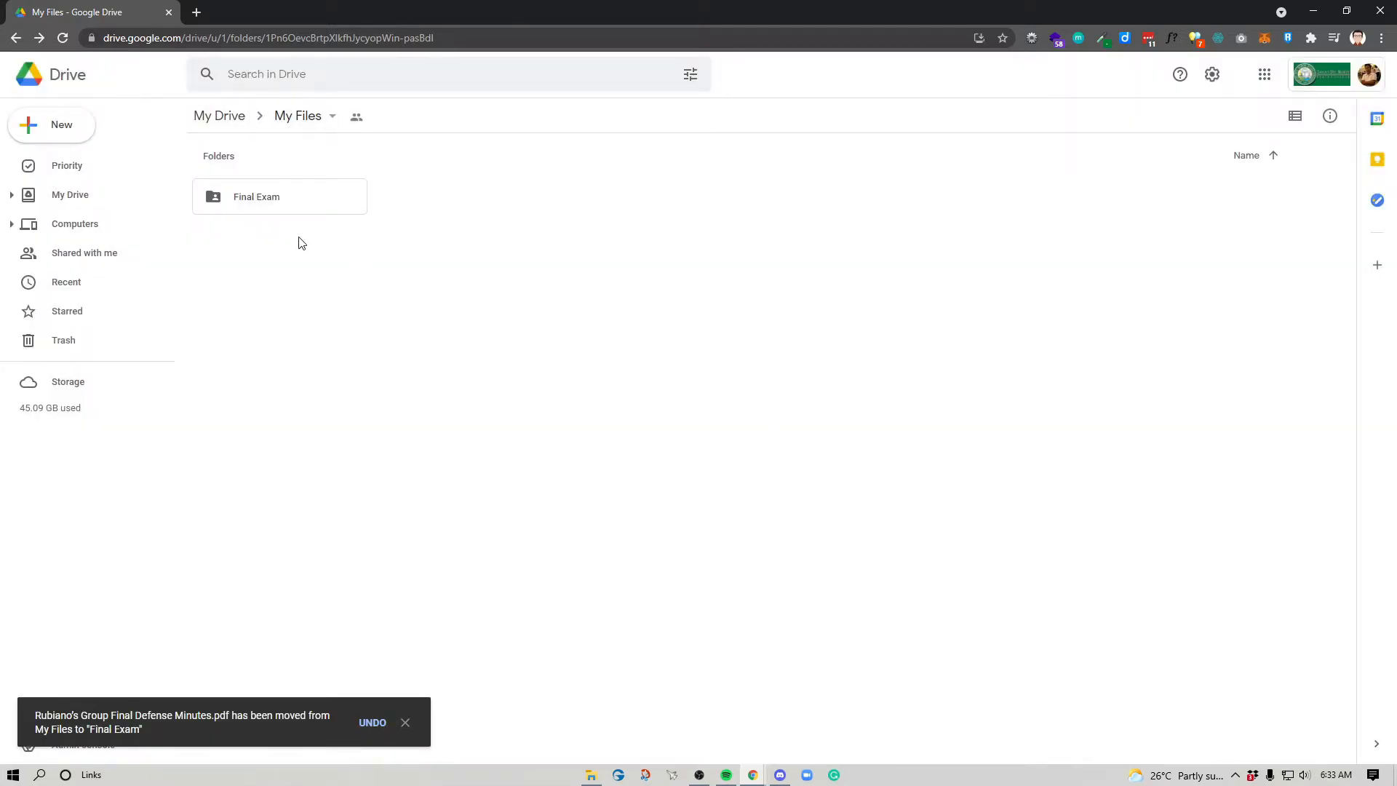
# Move the Final Exam folder from My Files into the Classroom folder in My Drive
pyautogui.rightClick(256, 213)
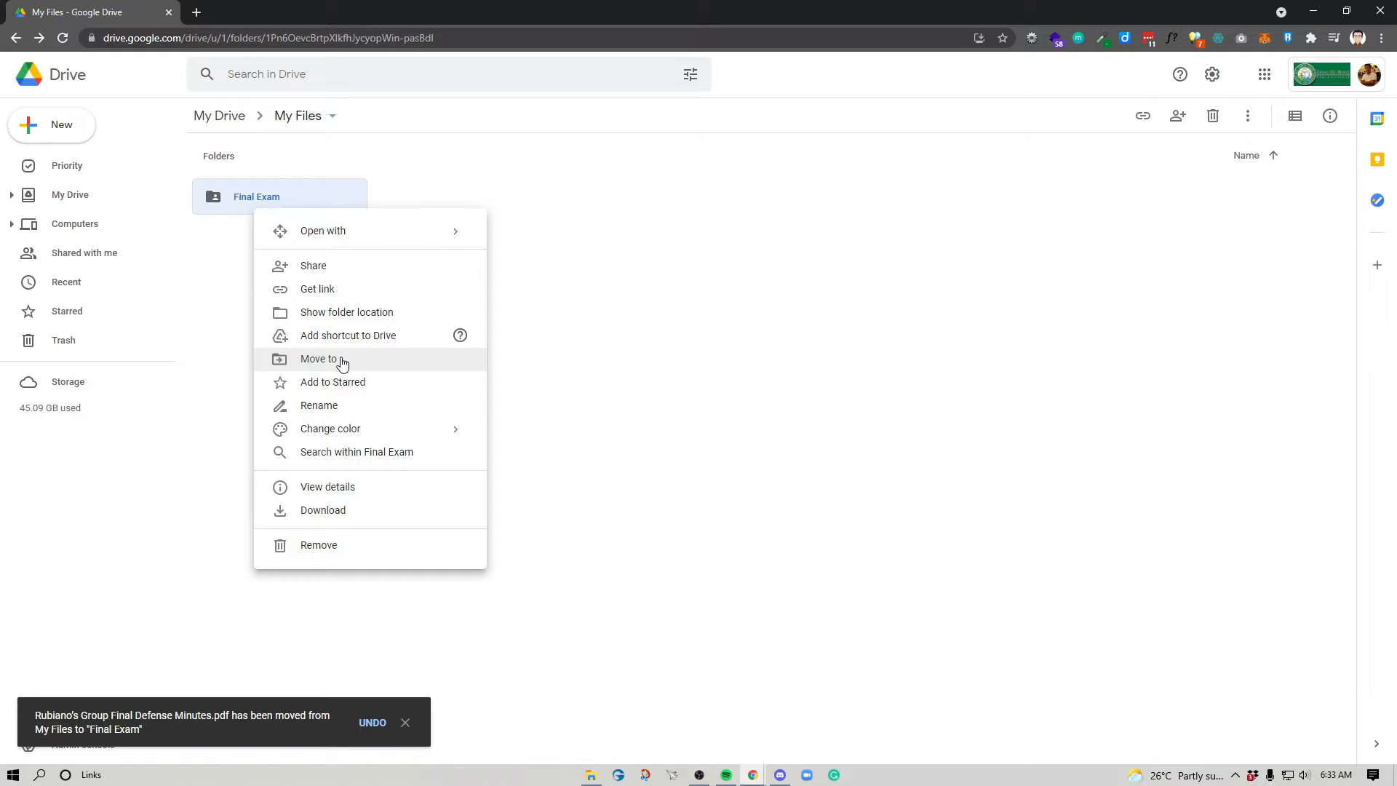
pyautogui.click(720, 387)
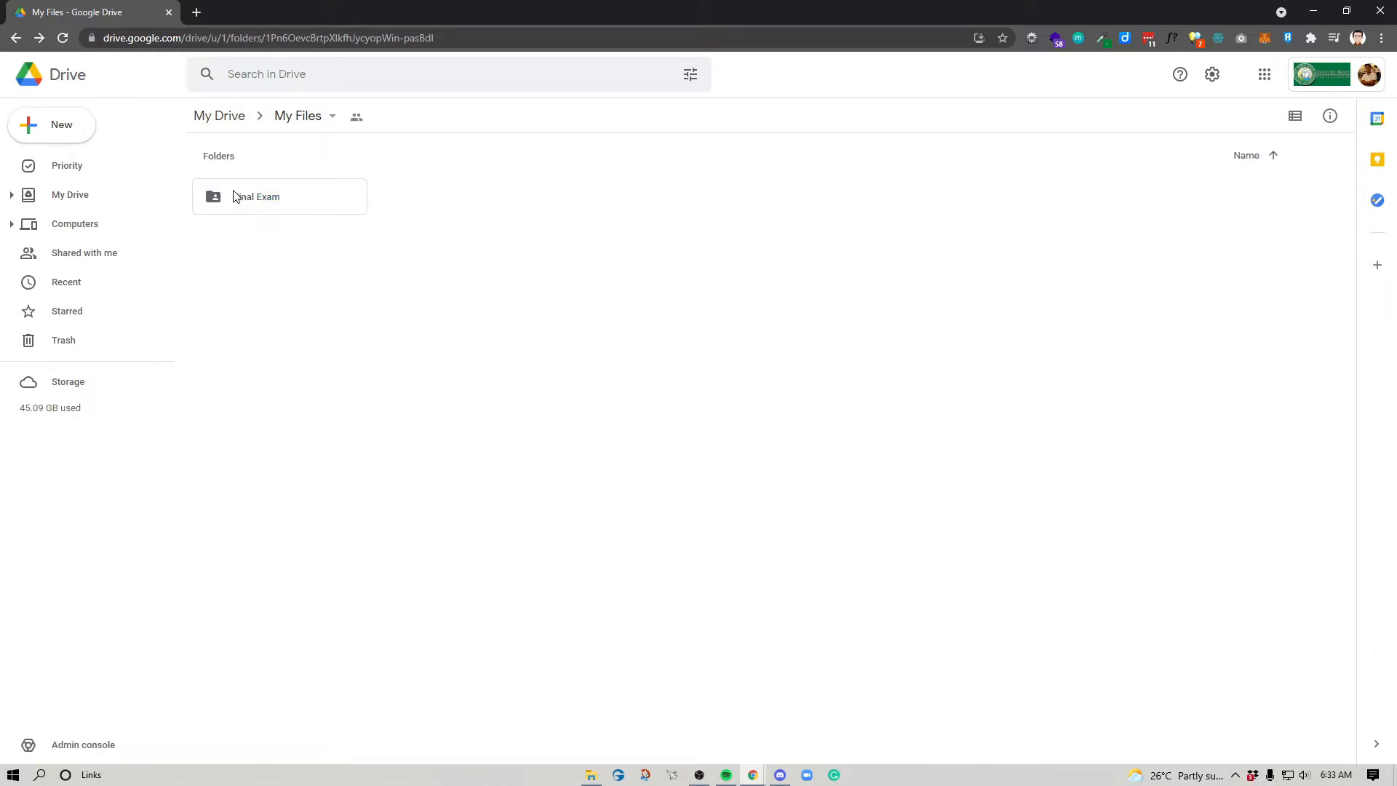
pyautogui.rightClick(234, 195)
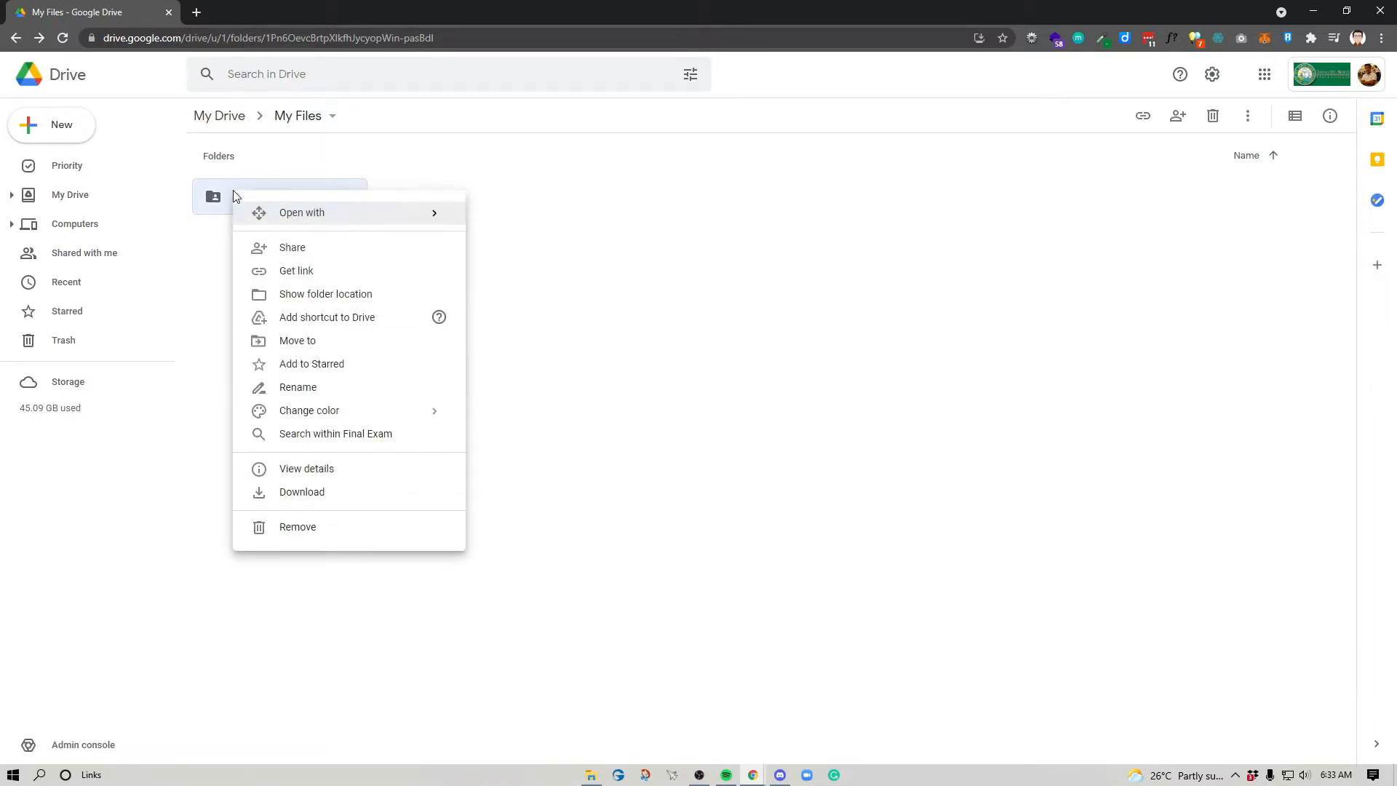
pyautogui.click(297, 342)
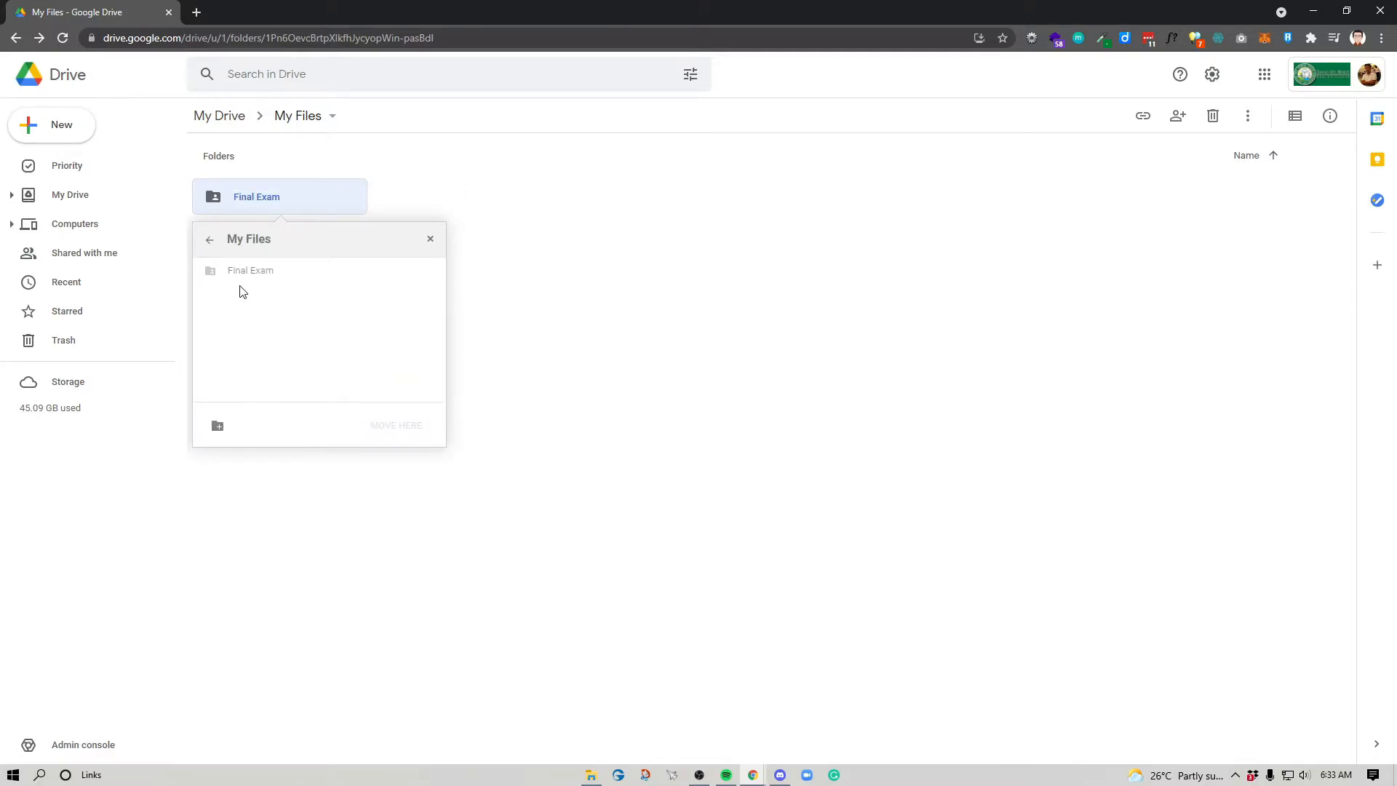
pyautogui.click(208, 248)
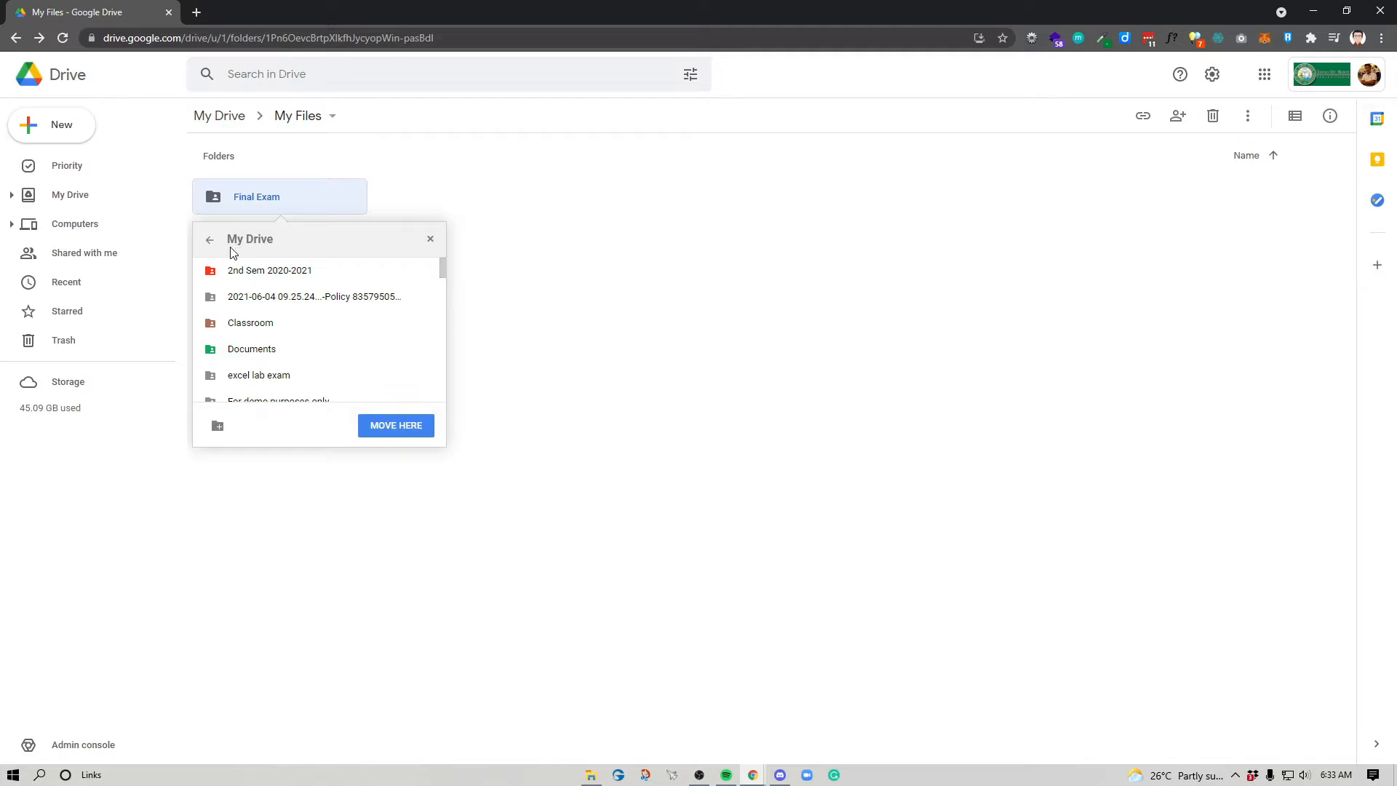
pyautogui.click(256, 325)
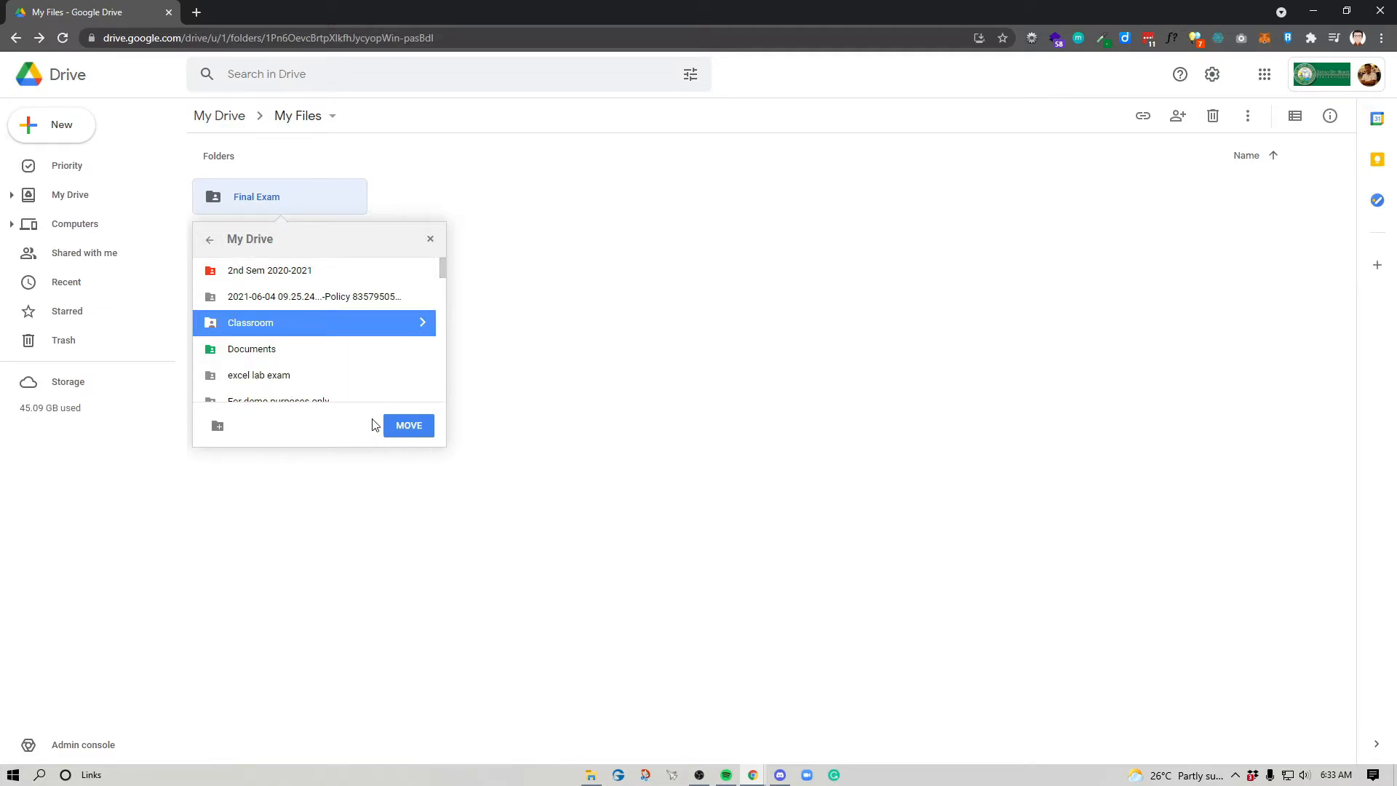
pyautogui.click(416, 426)
pyautogui.click(236, 421)
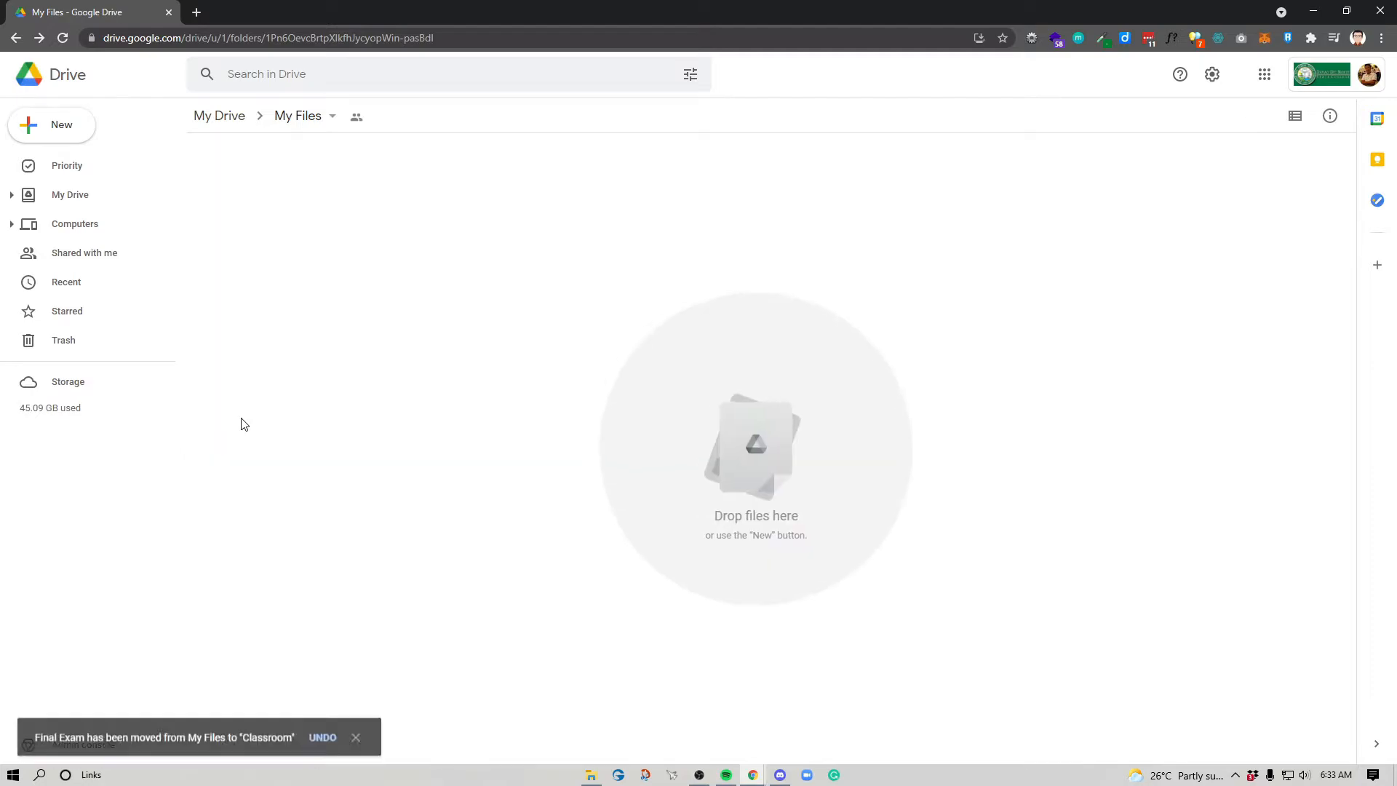
# Return to My Drive, search for "classroom", and open the Classroom folder from the full search results
pyautogui.click(73, 198)
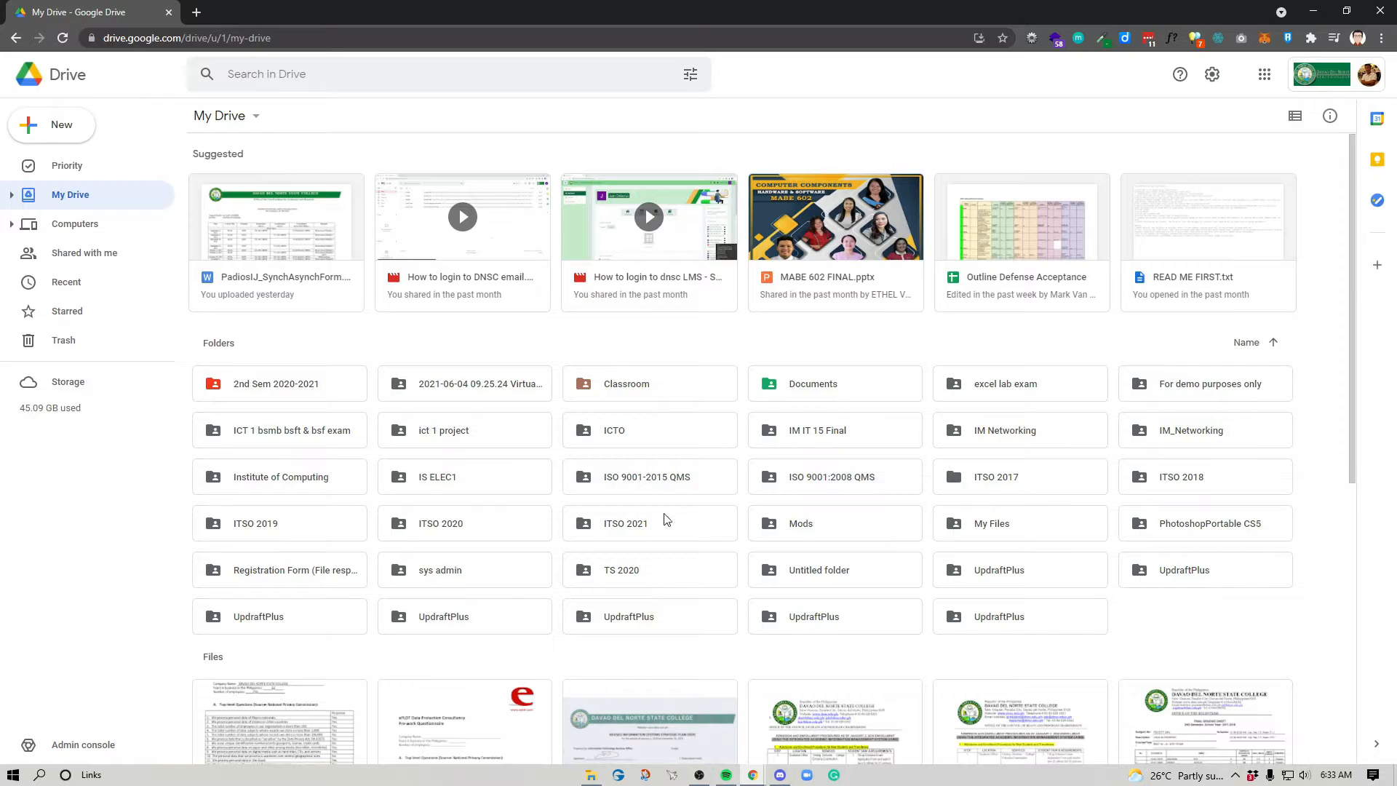
pyautogui.scroll(-2, 707, 530)
pyautogui.scroll(2, 708, 530)
pyautogui.click(279, 85)
pyautogui.write('cl')
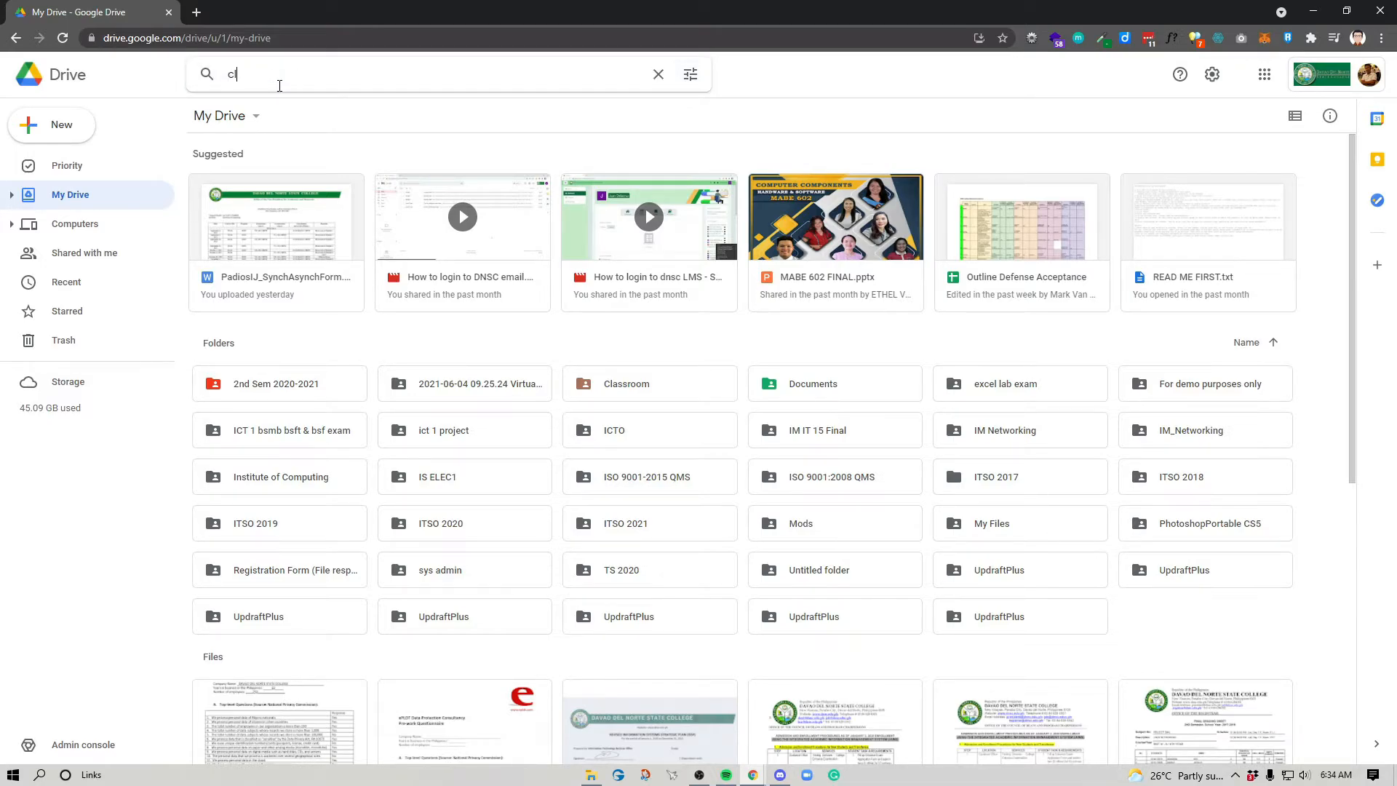
pyautogui.write('assroom')
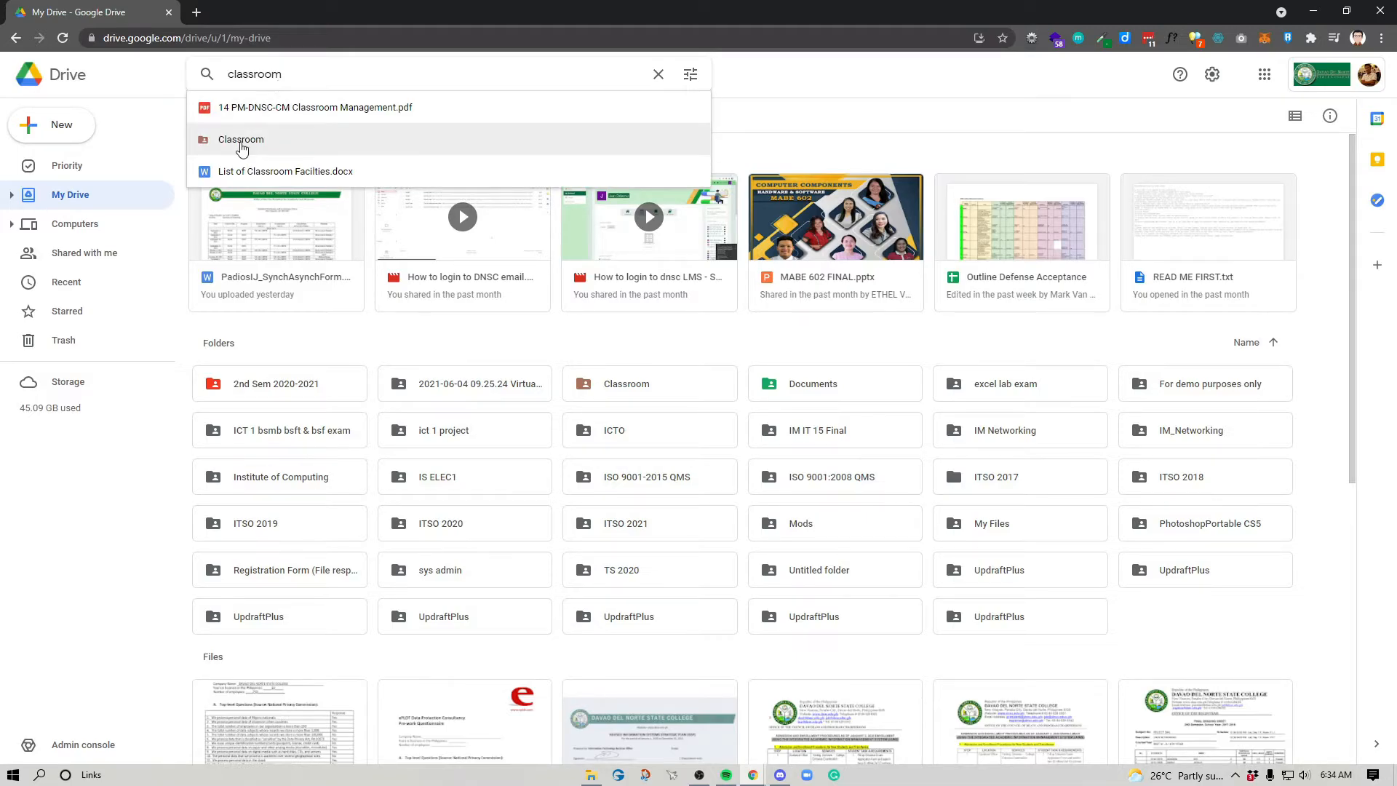
pyautogui.press('Return')
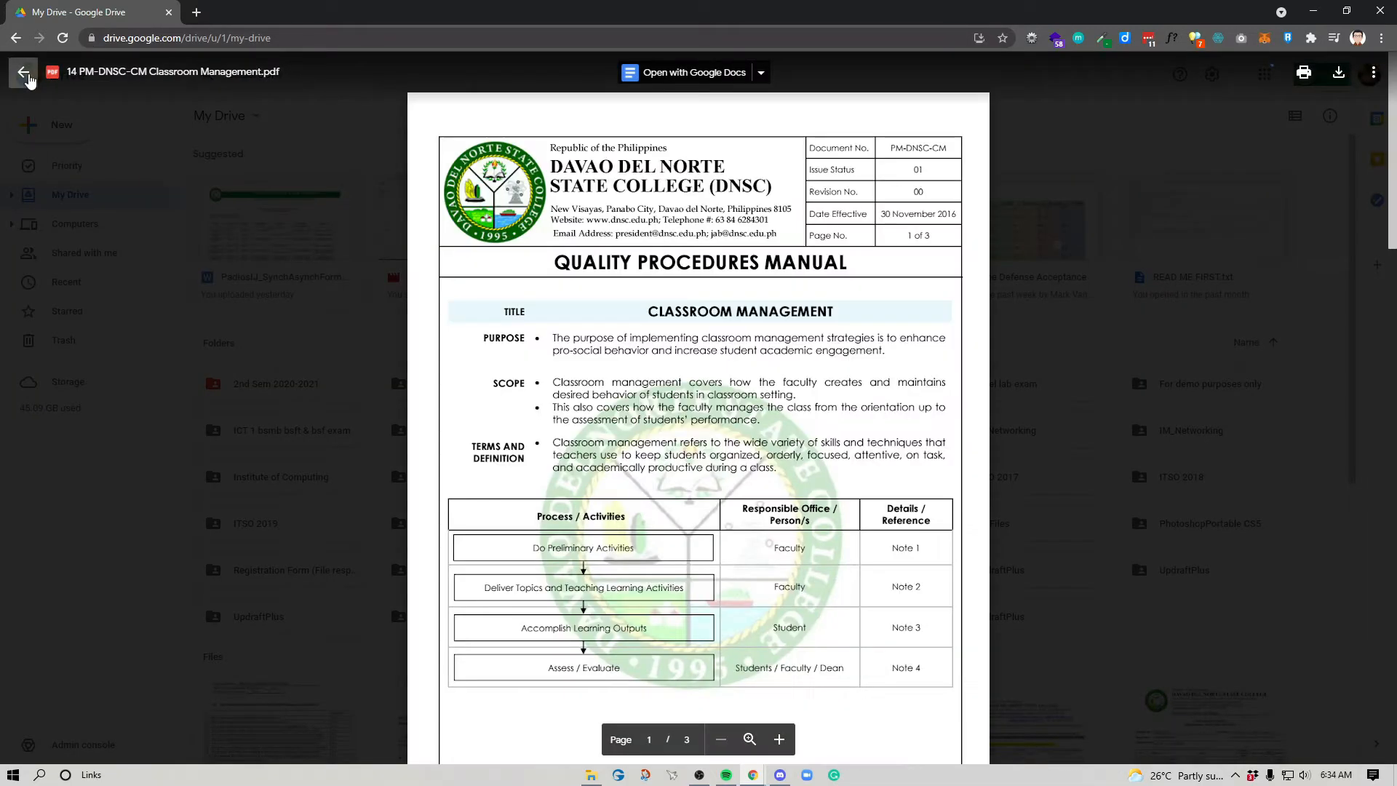
pyautogui.click(24, 73)
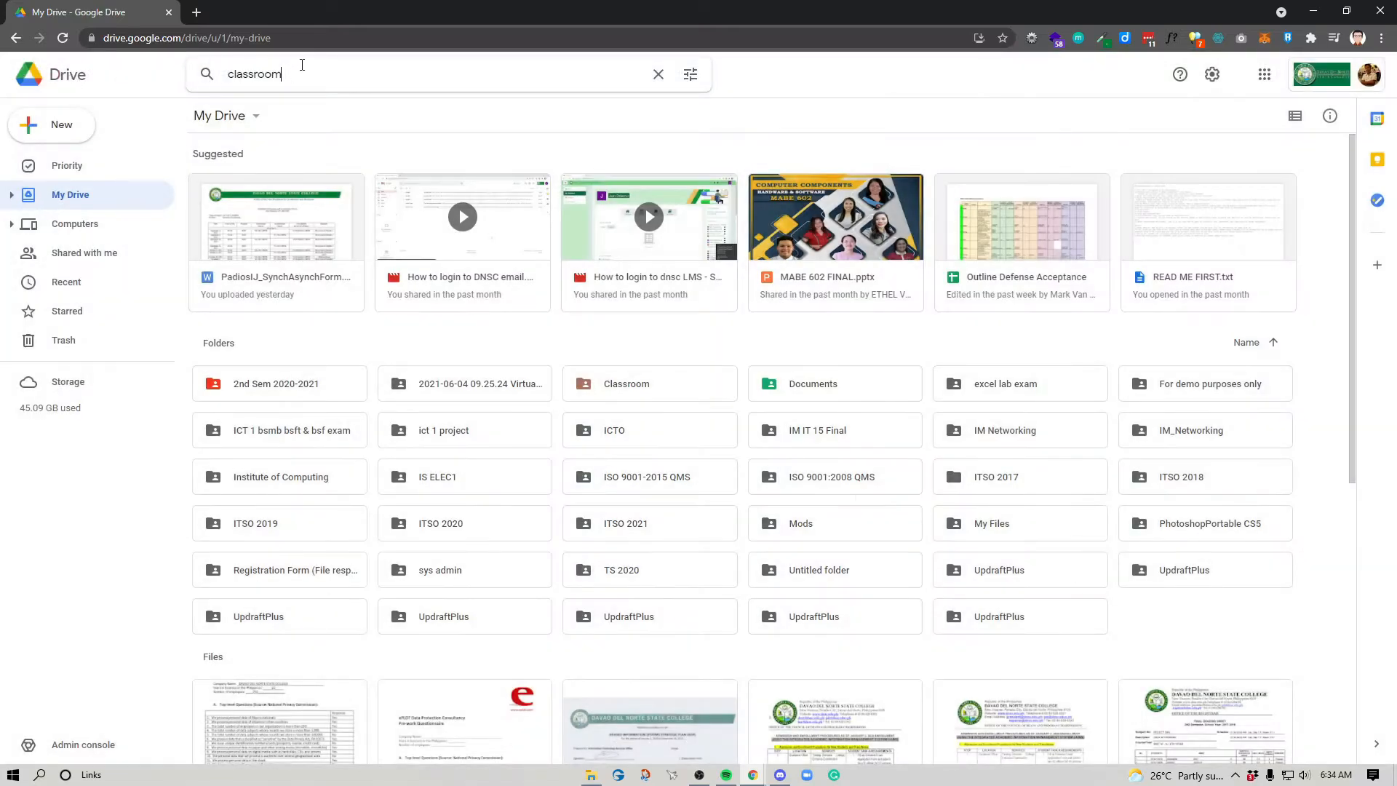
pyautogui.press('Return')
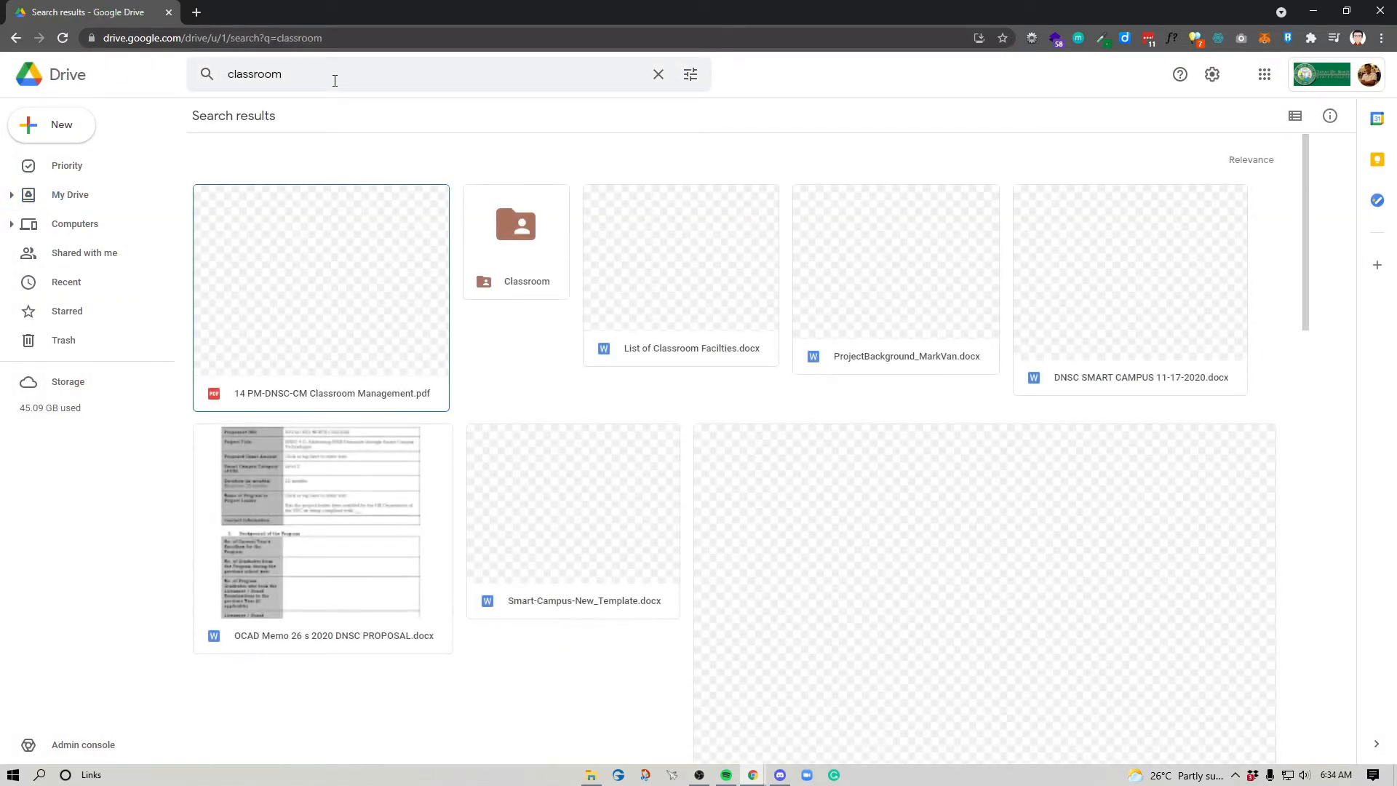
pyautogui.doubleClick(518, 234)
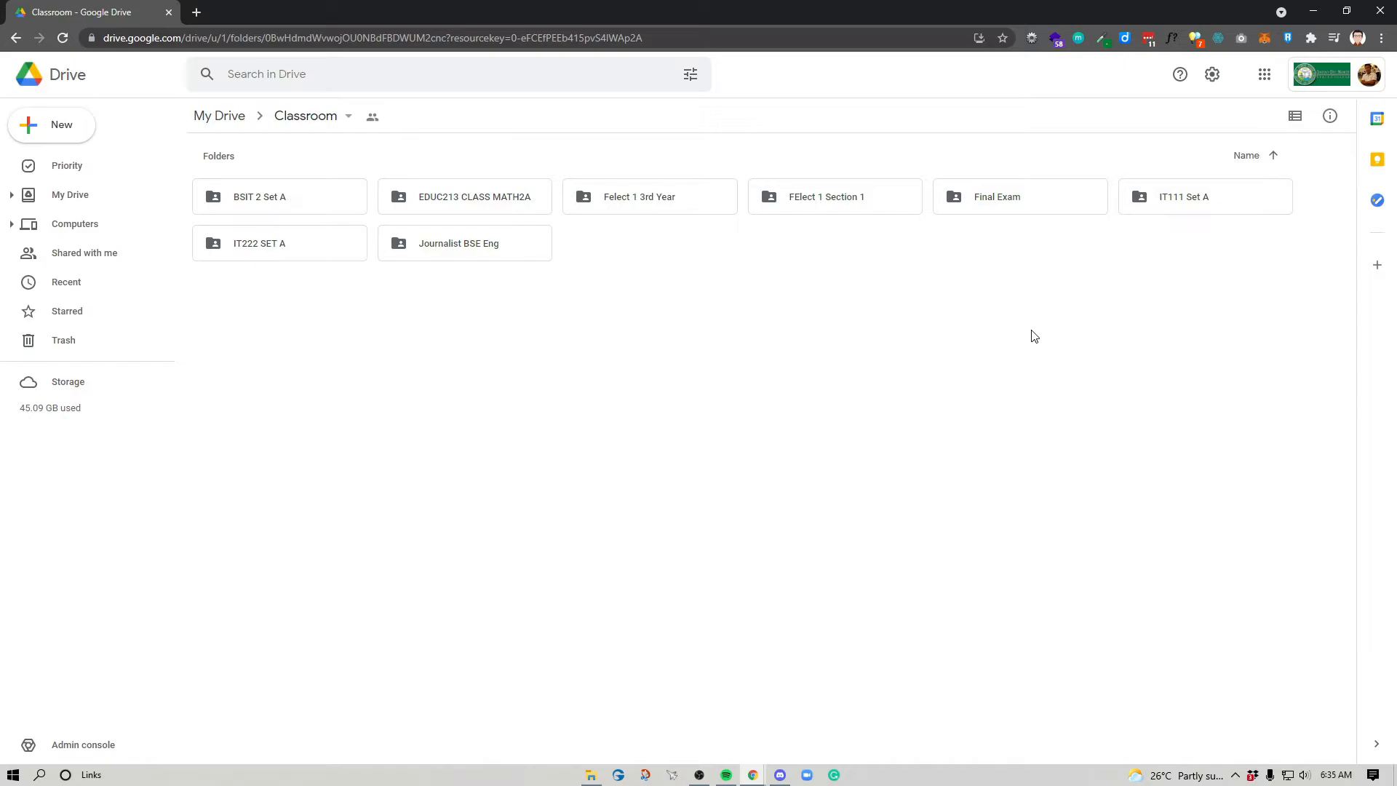
# View the details of the Final Exam folder in Classroom, including who has access, and deselect the folder
pyautogui.rightClick(986, 197)
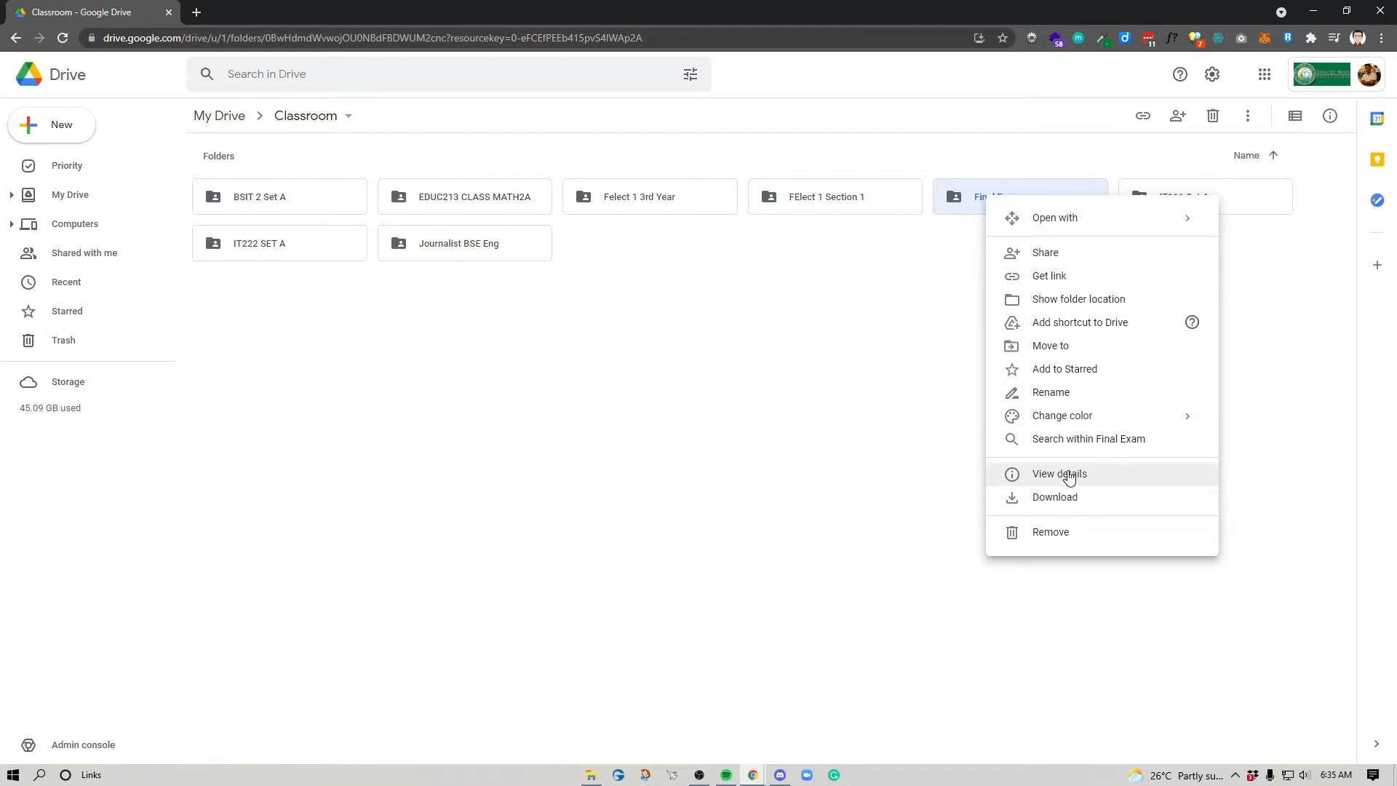
pyautogui.click(1068, 476)
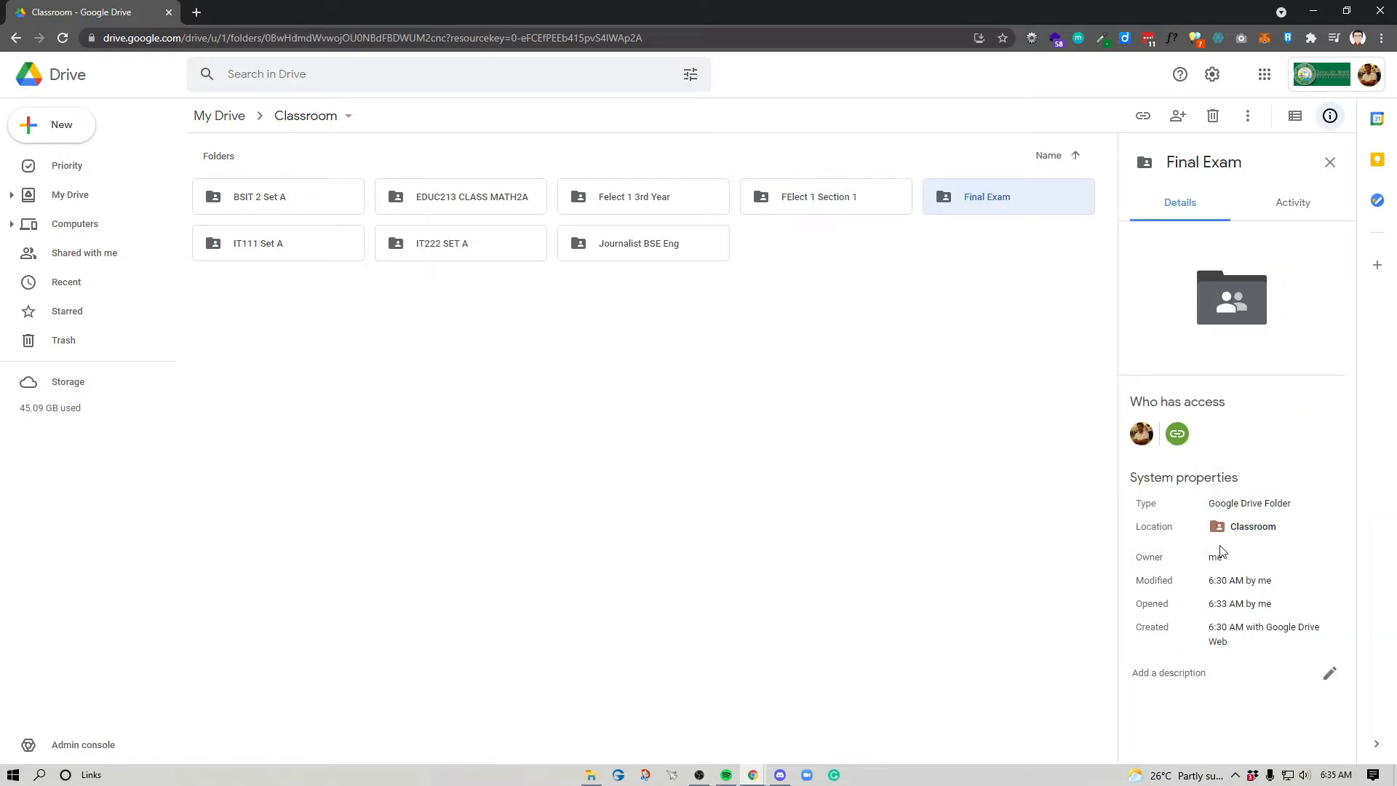
pyautogui.moveTo(1174, 434)
pyautogui.click(886, 534)
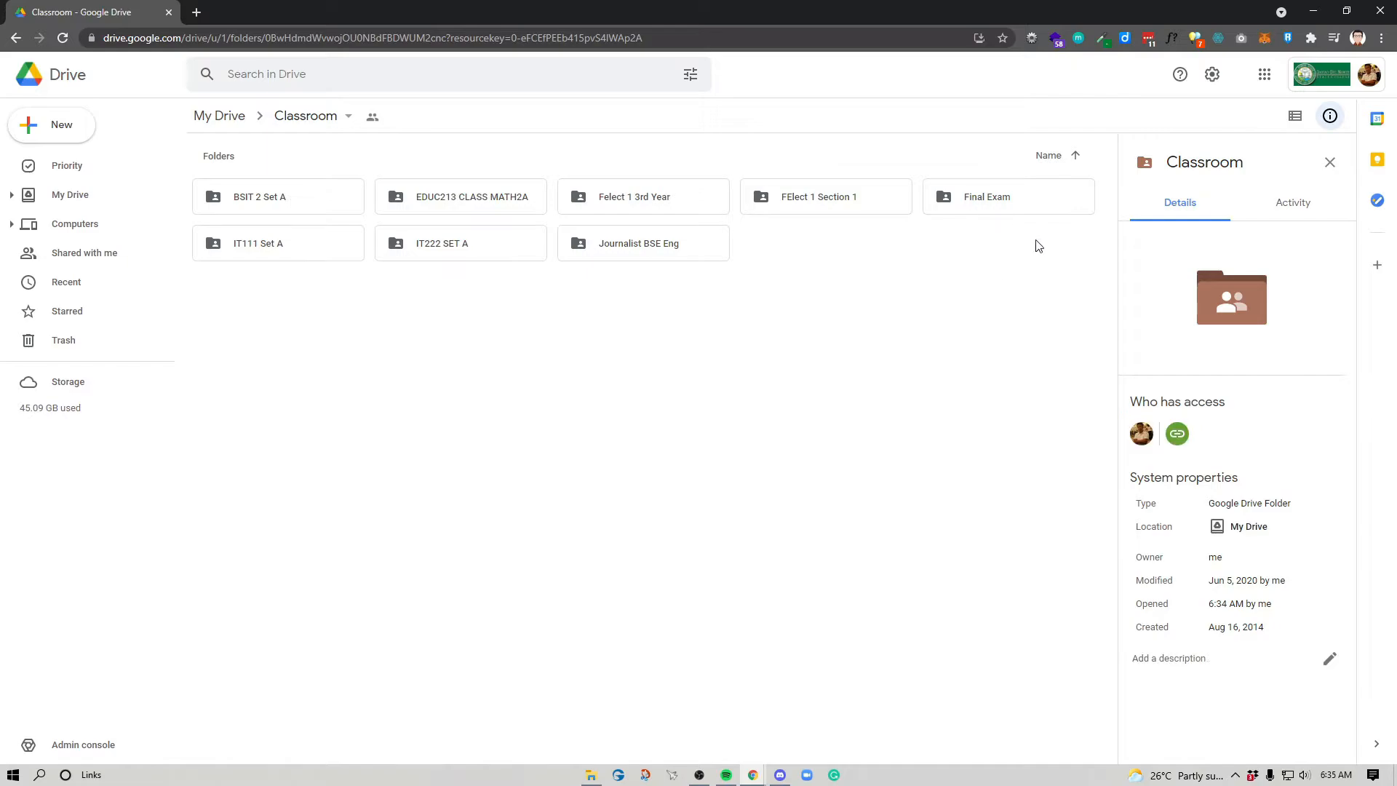
# Return to My Drive and rename the folder For demo purposes only to For demo purposes only version 2
pyautogui.click(81, 197)
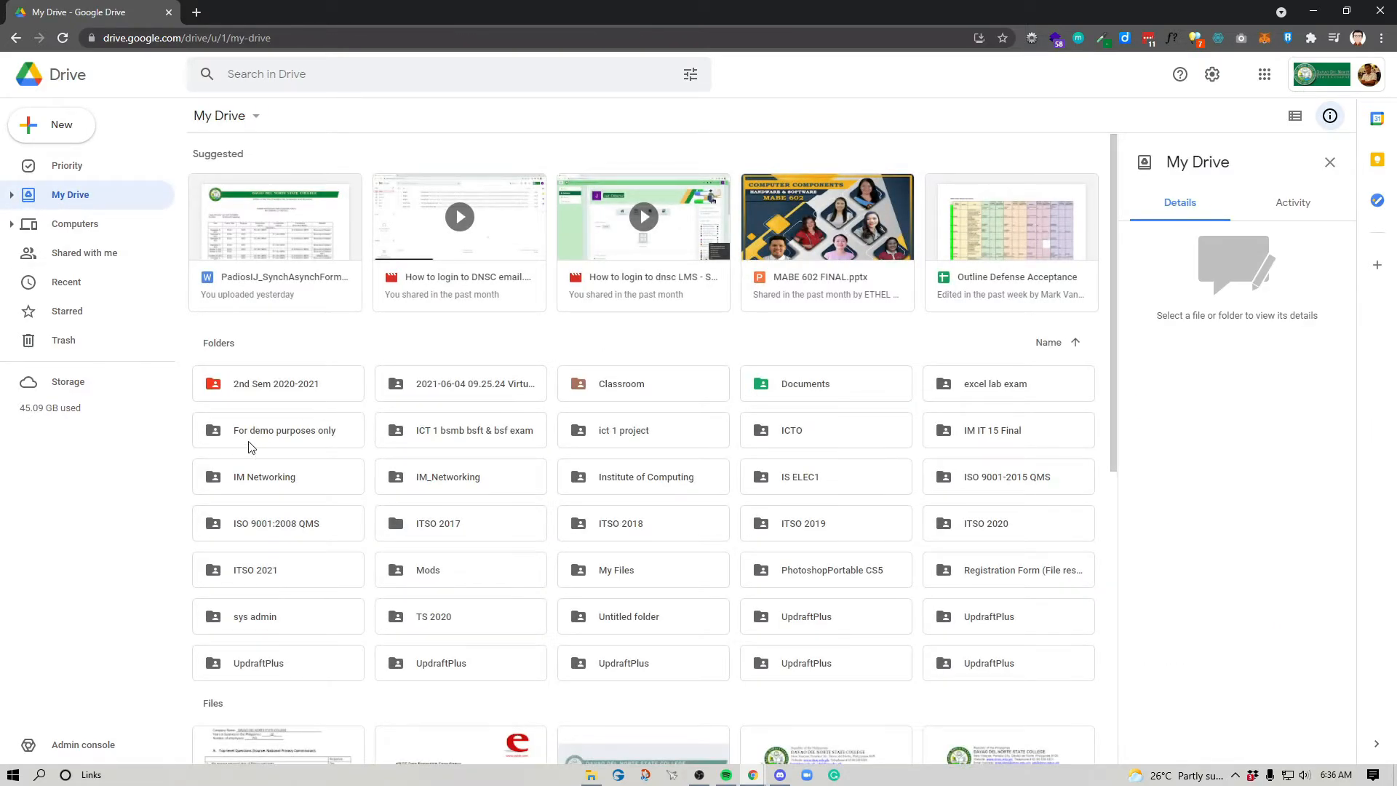
pyautogui.click(260, 432)
pyautogui.rightClick(260, 432)
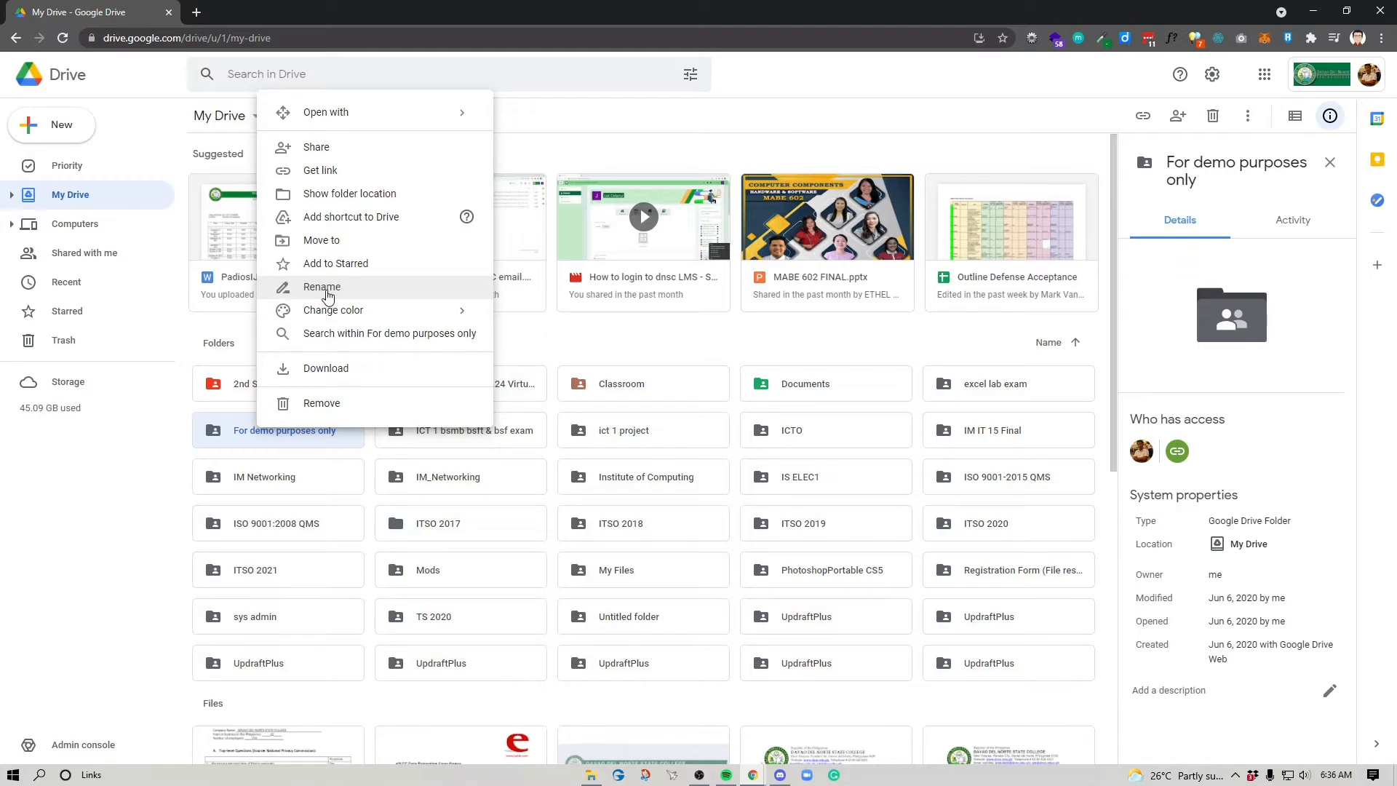
pyautogui.click(318, 290)
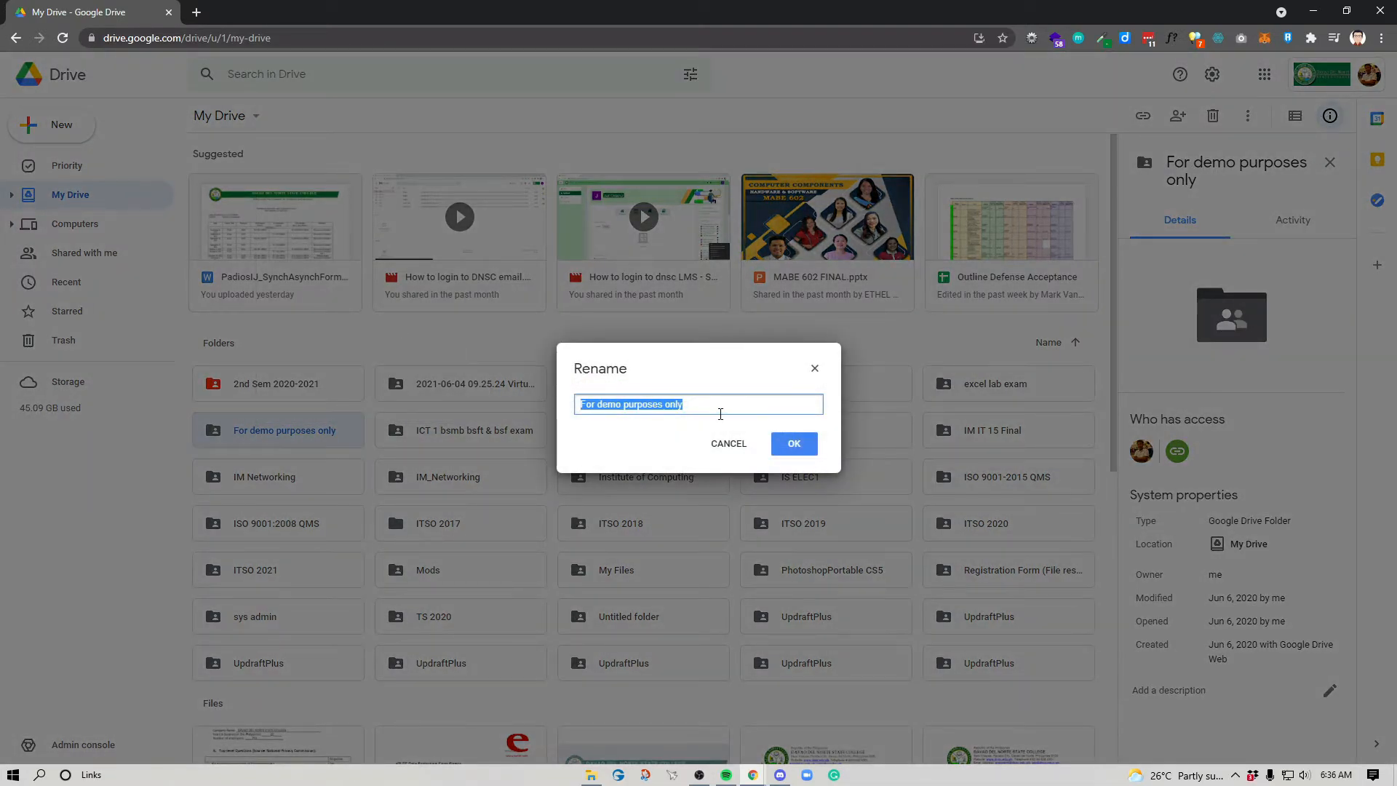
pyautogui.click(720, 414)
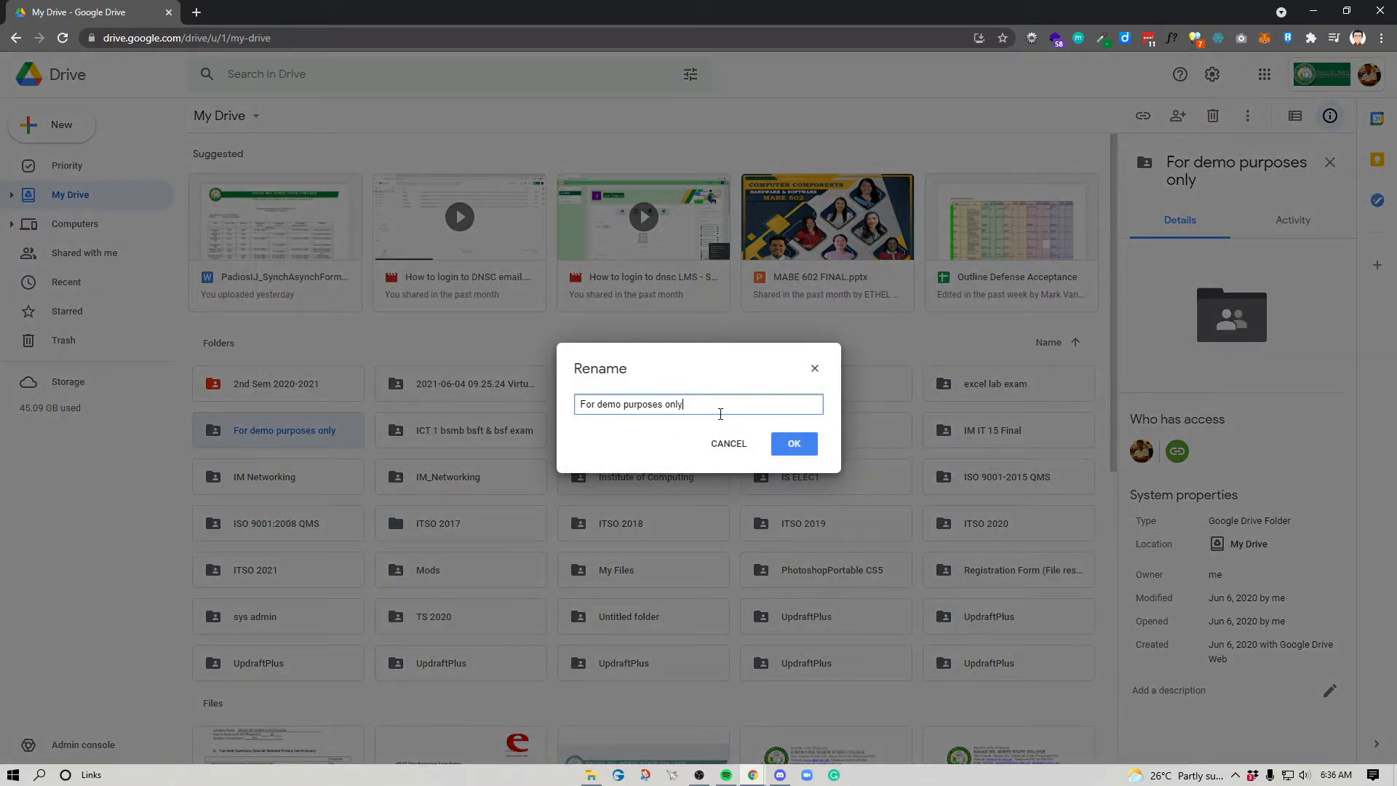
pyautogui.write('version 2')
pyautogui.click(795, 451)
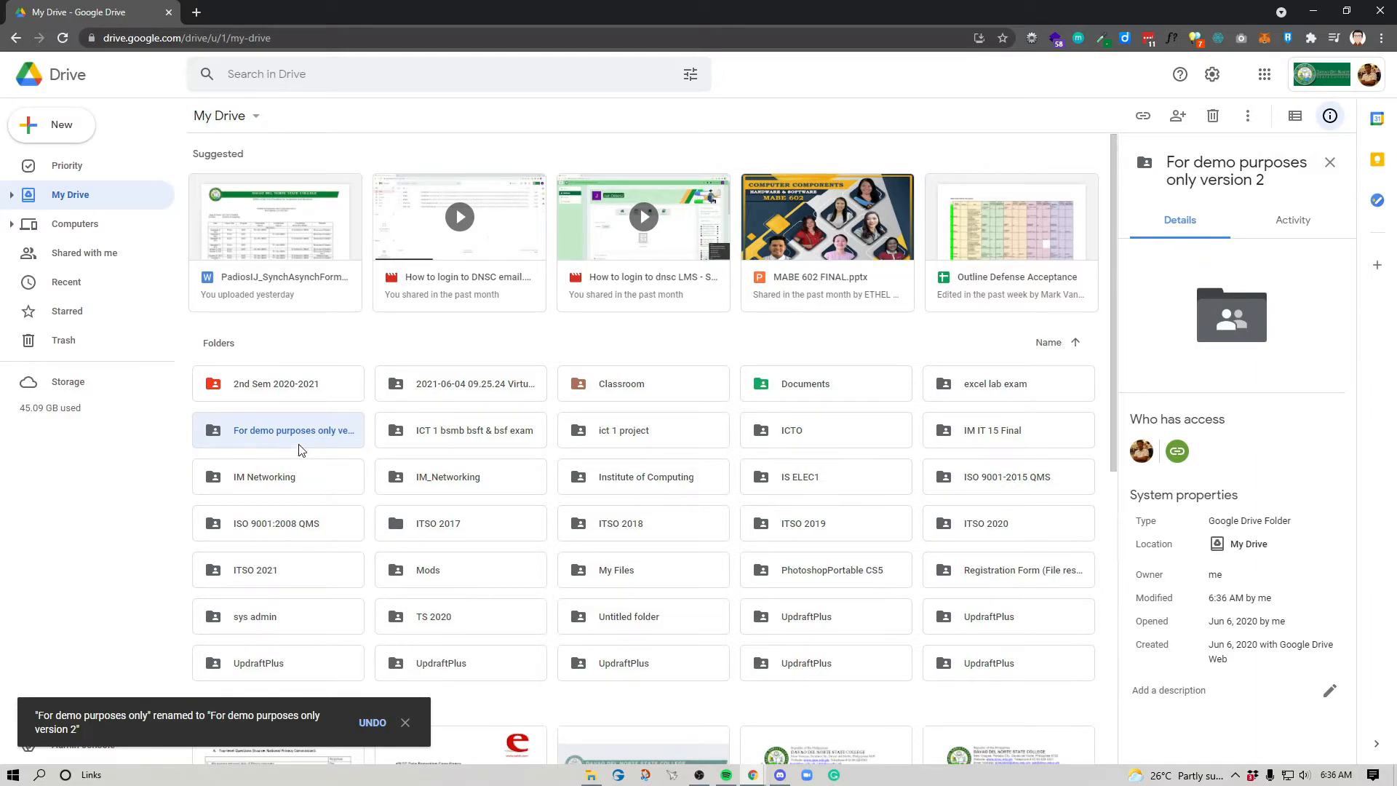
pyautogui.rightClick(233, 433)
pyautogui.moveTo(402, 307)
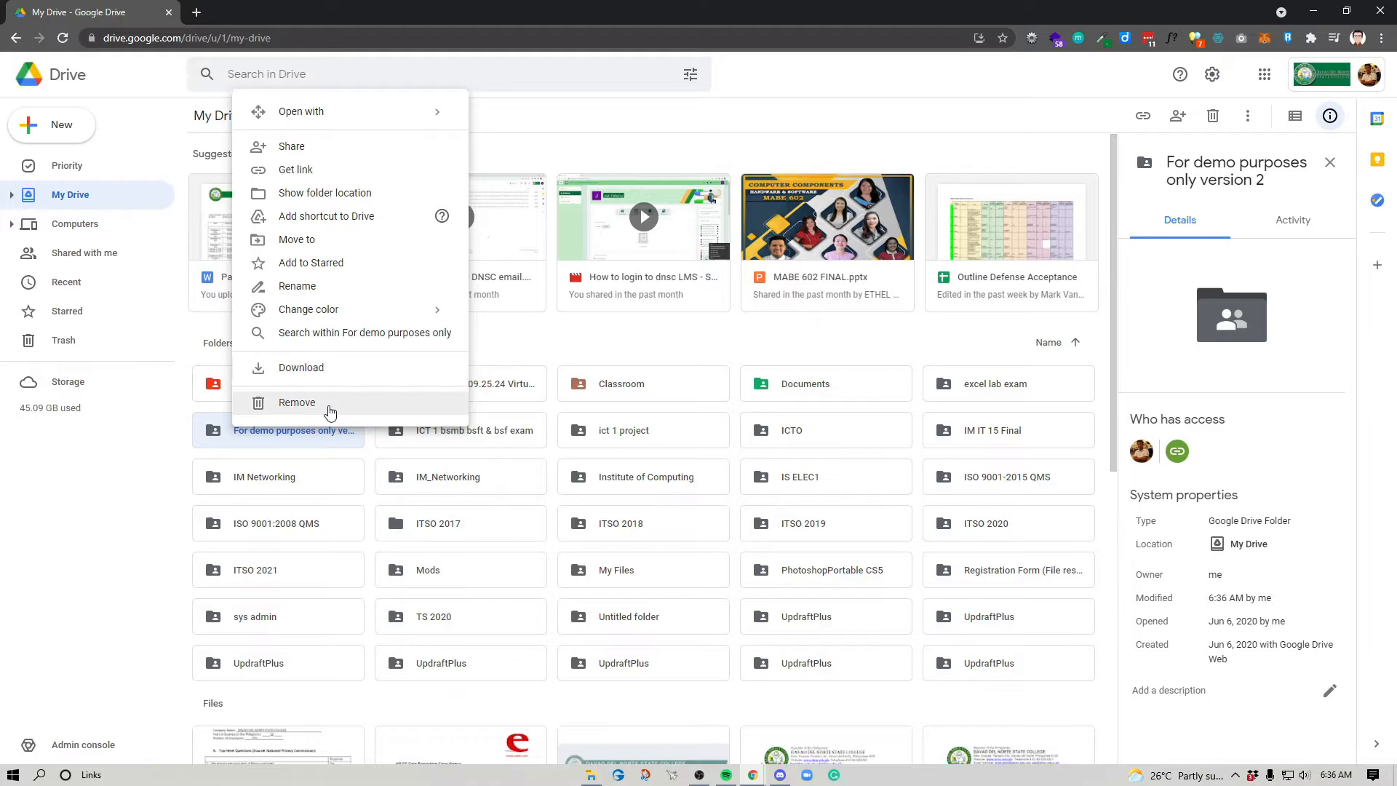
pyautogui.click(58, 534)
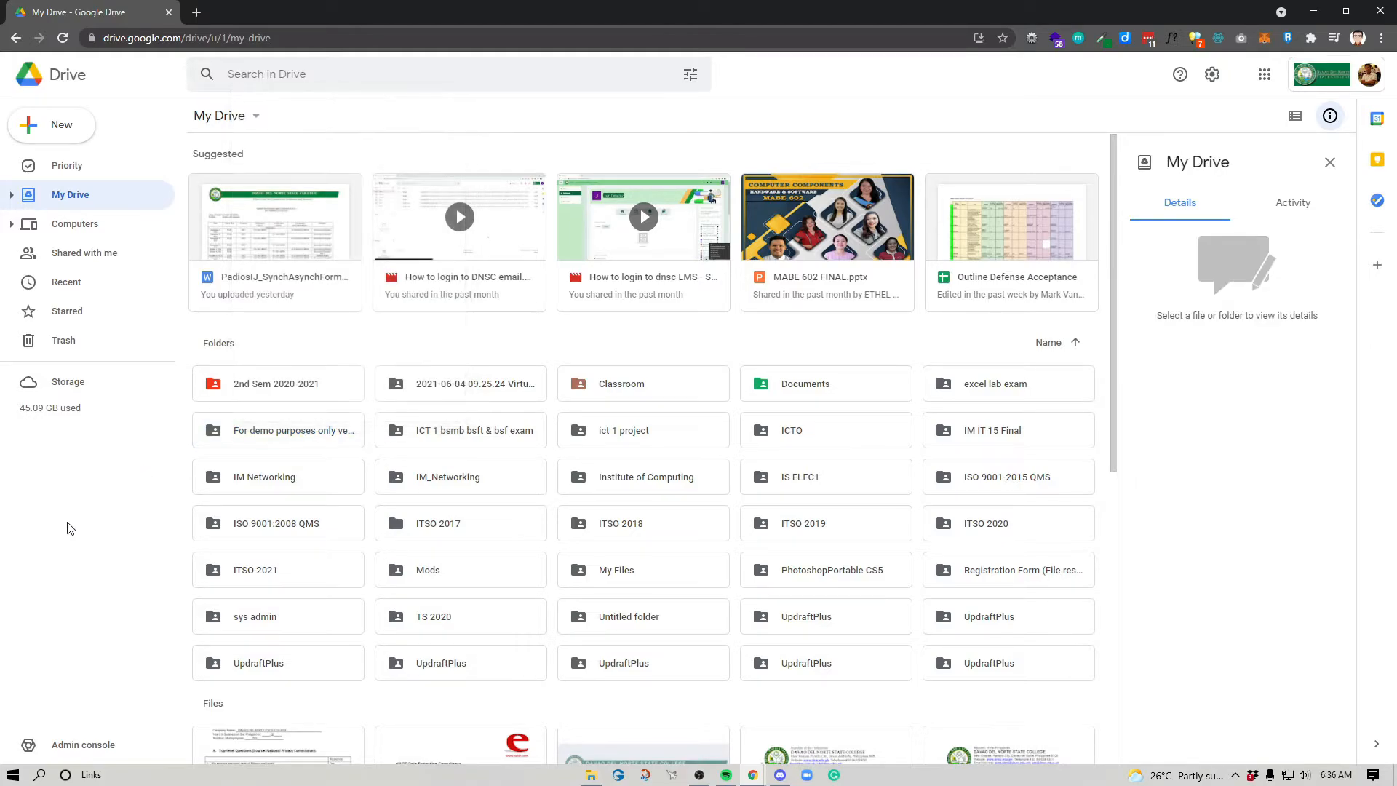
# Download the folder For demo purposes only version 2 and view the zip file in the Downloads folder
pyautogui.click(234, 428)
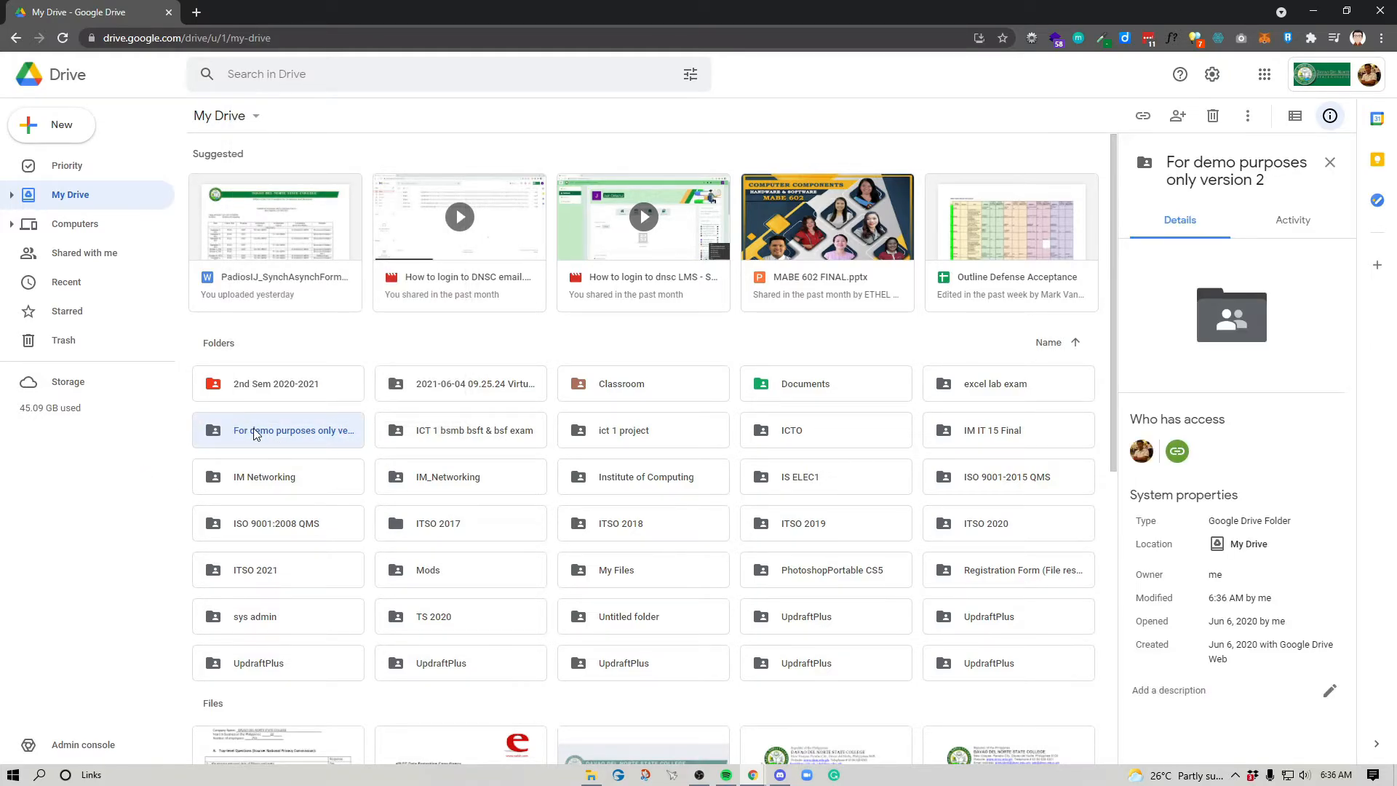
pyautogui.rightClick(254, 431)
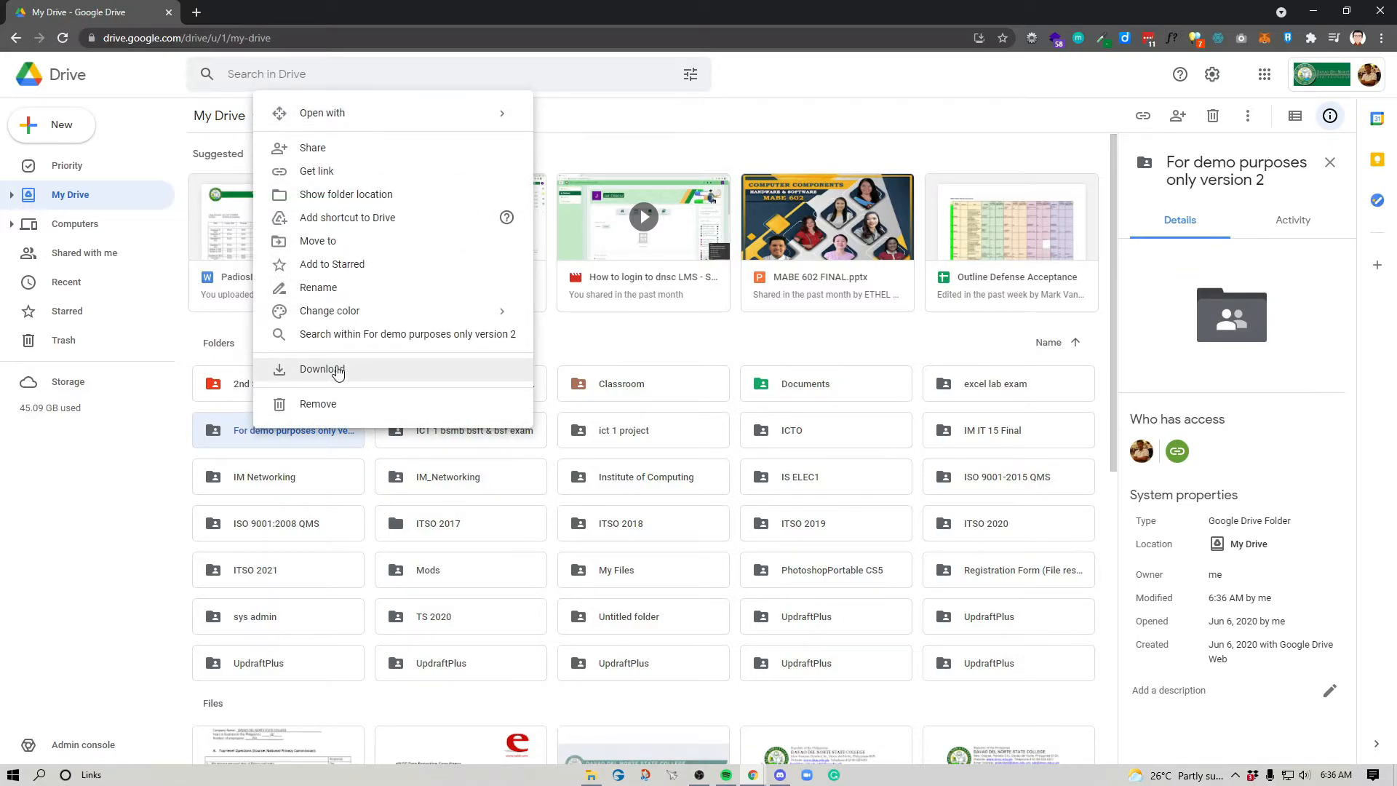
pyautogui.click(337, 370)
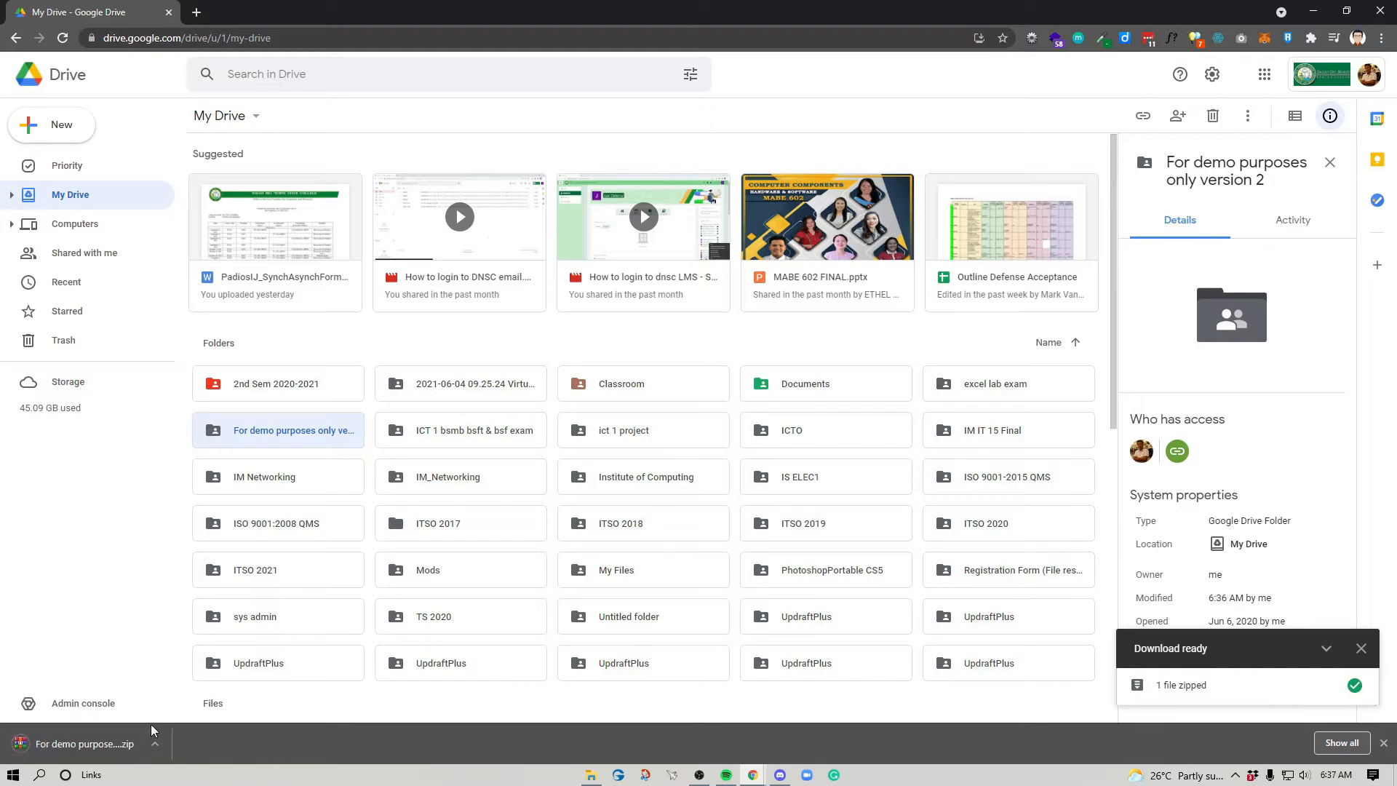
pyautogui.rightClick(118, 747)
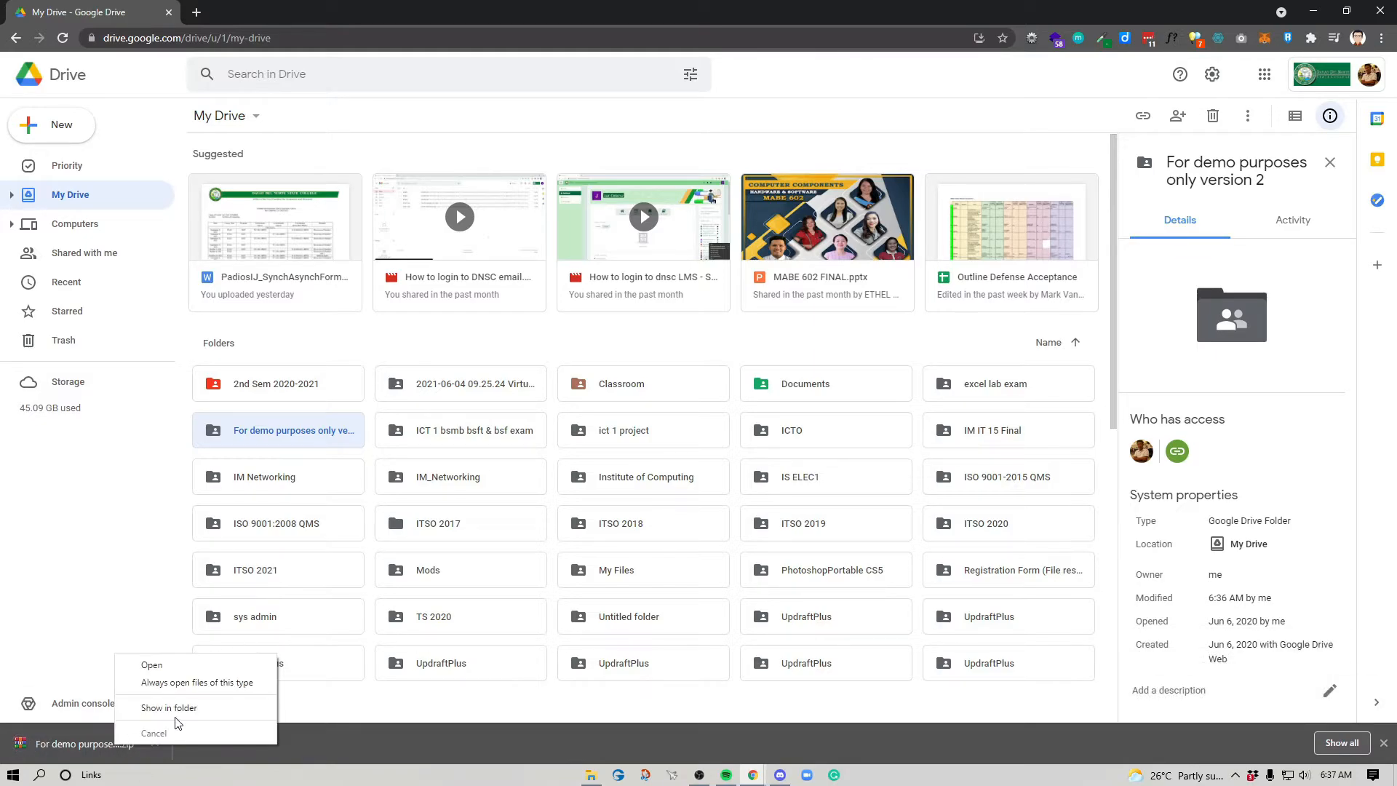
pyautogui.click(181, 708)
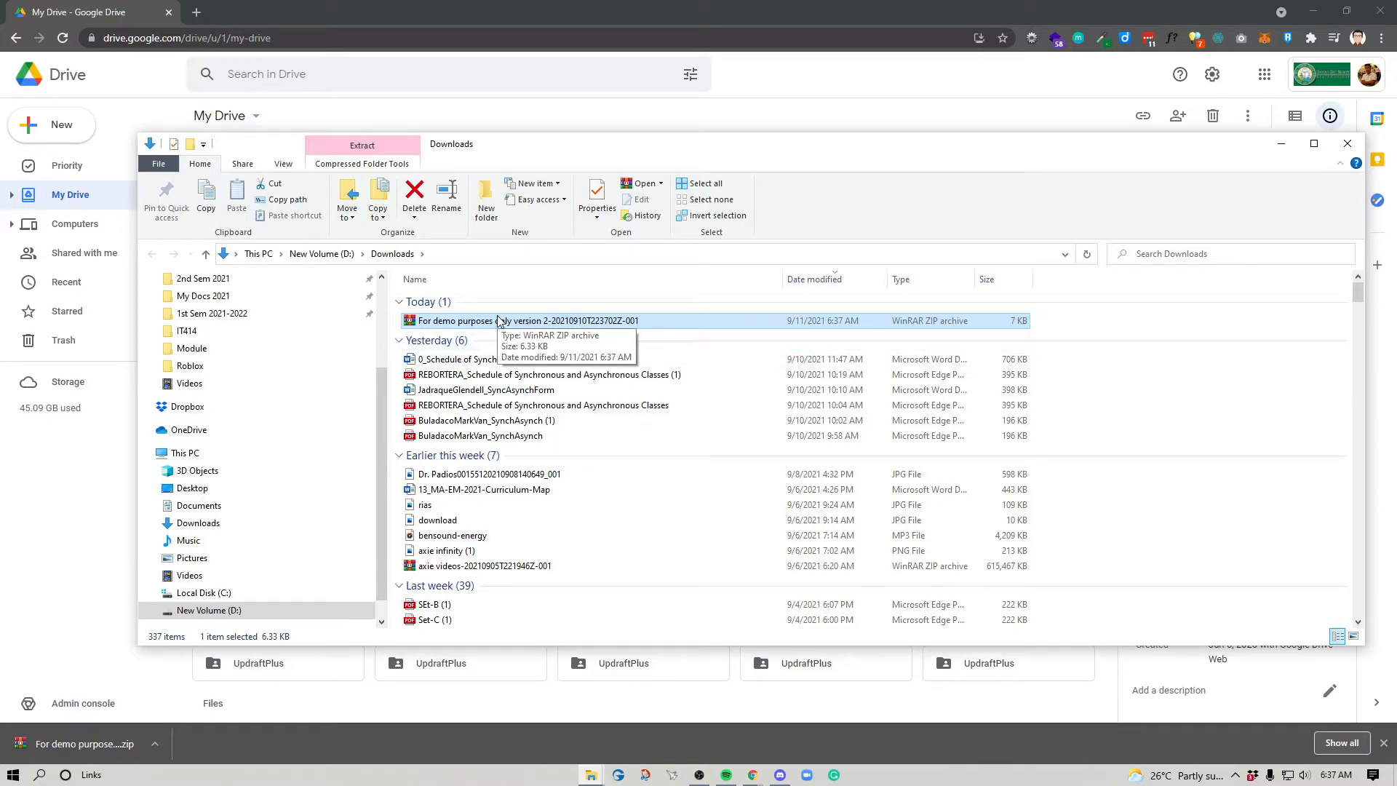
pyautogui.click(1347, 143)
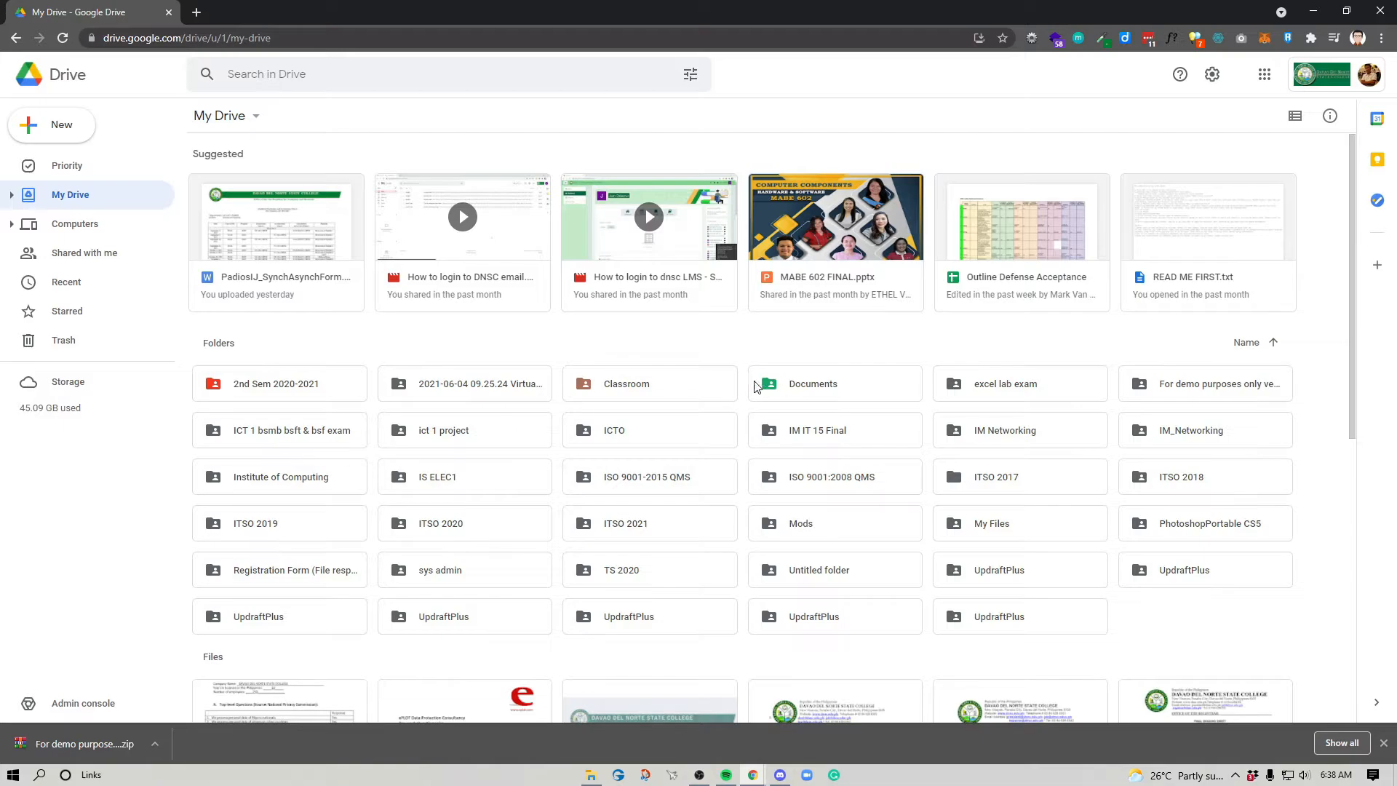
# Start sharing the Documents folder and add two colleagues as recipients, one suggested and one found by first name
pyautogui.click(785, 389)
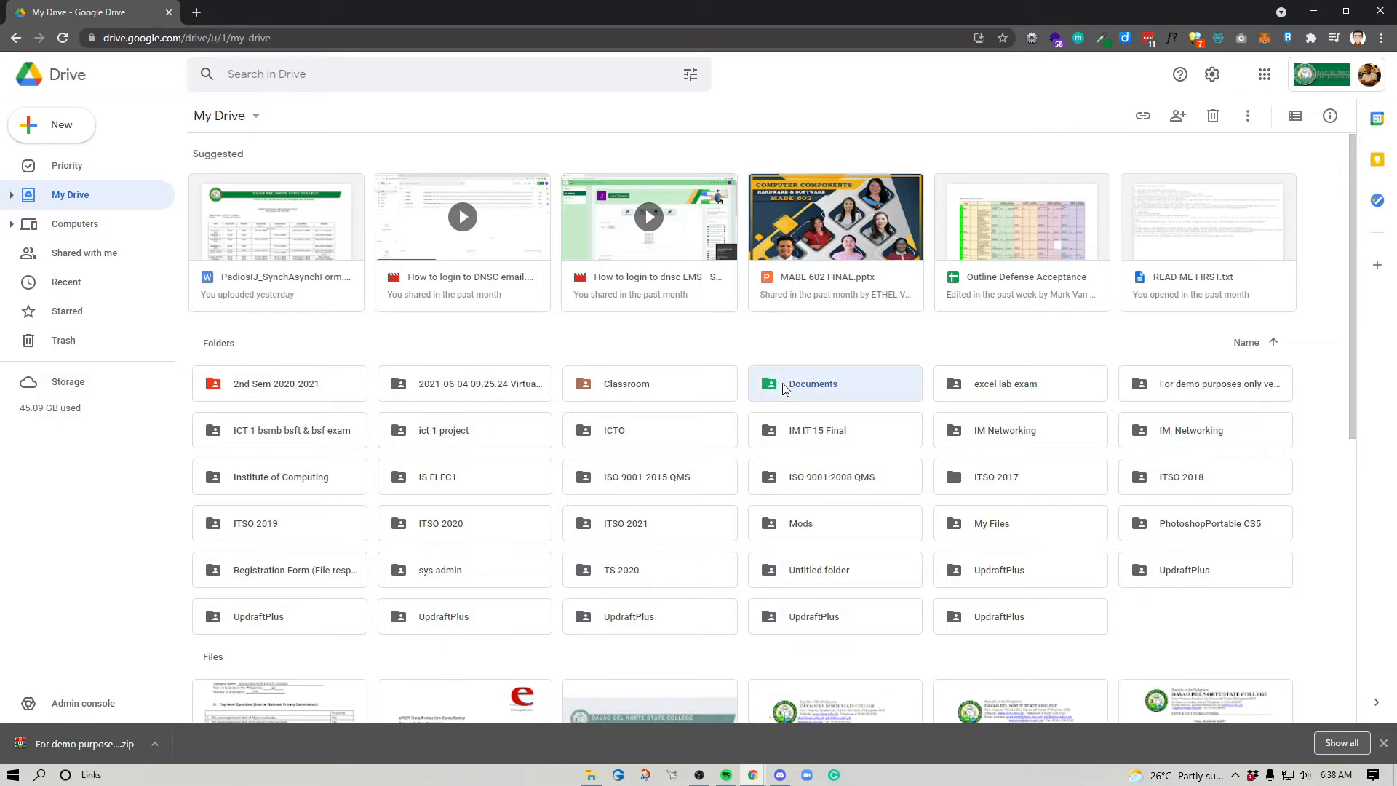
pyautogui.rightClick(784, 388)
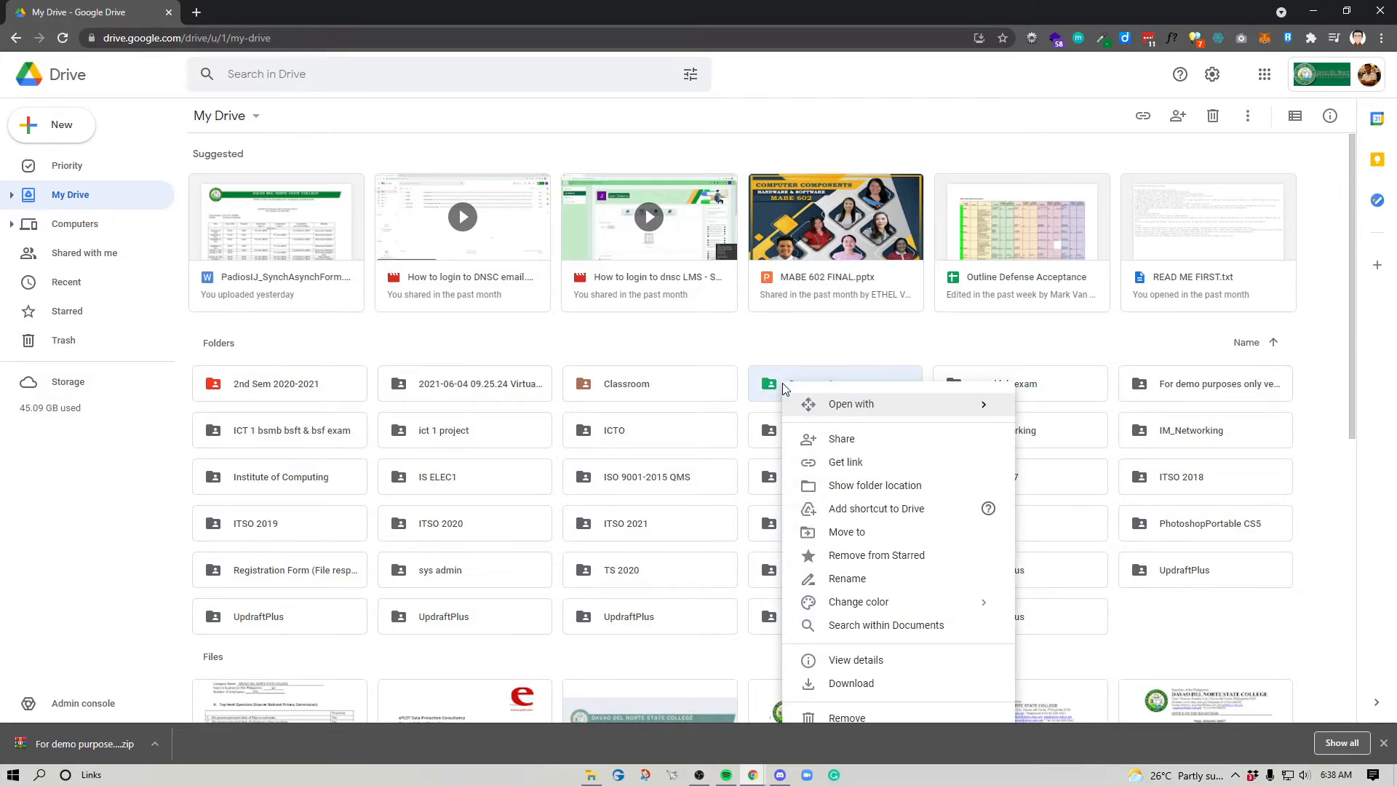
pyautogui.click(848, 450)
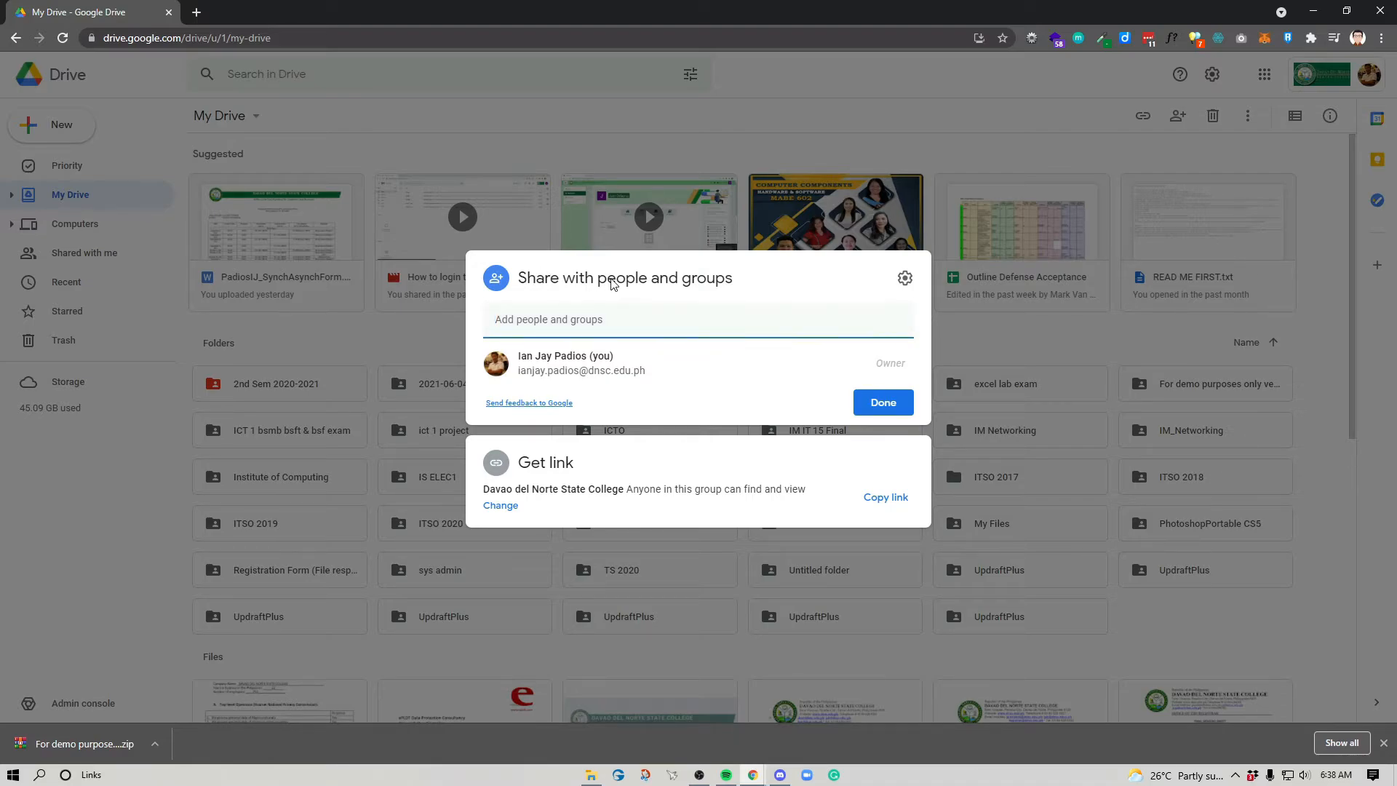
pyautogui.click(550, 319)
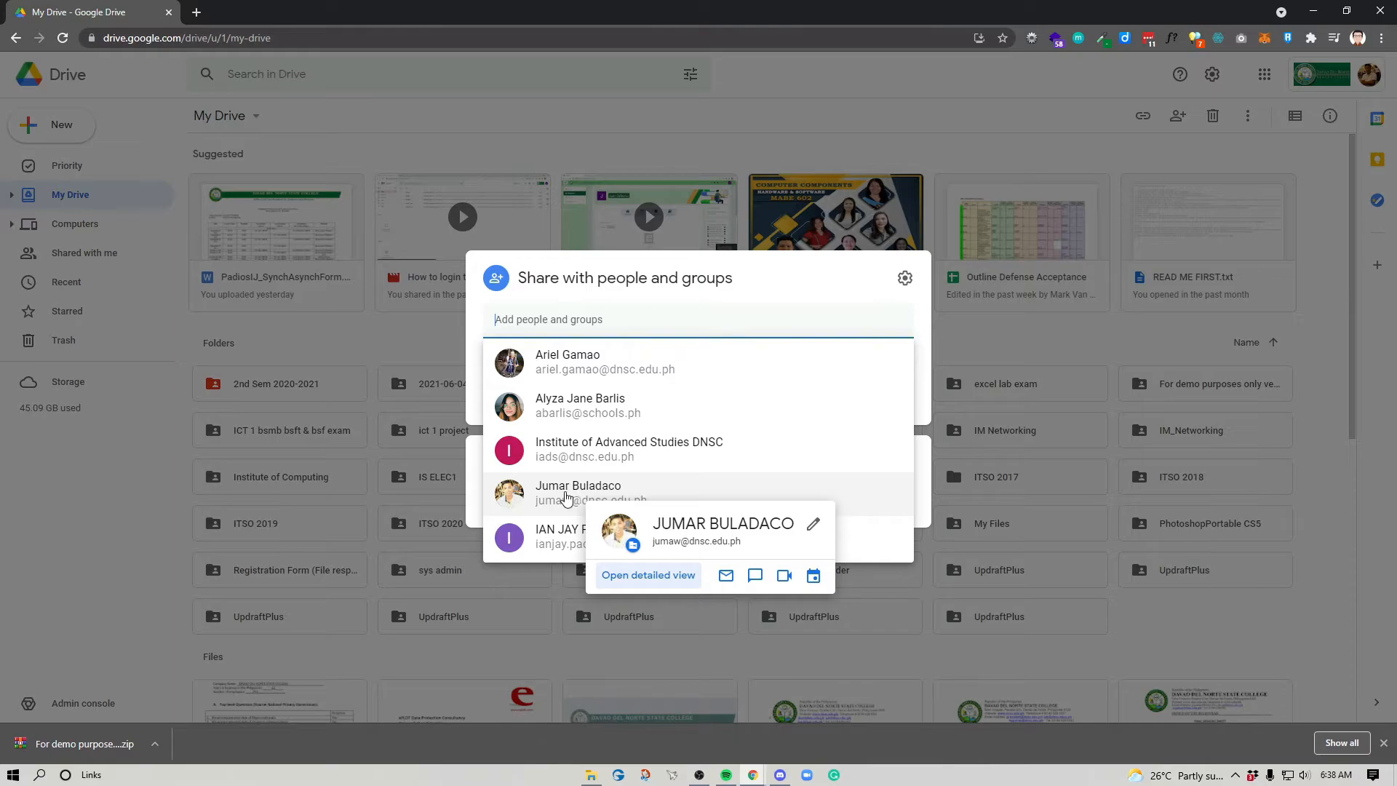
pyautogui.click(563, 497)
pyautogui.click(648, 314)
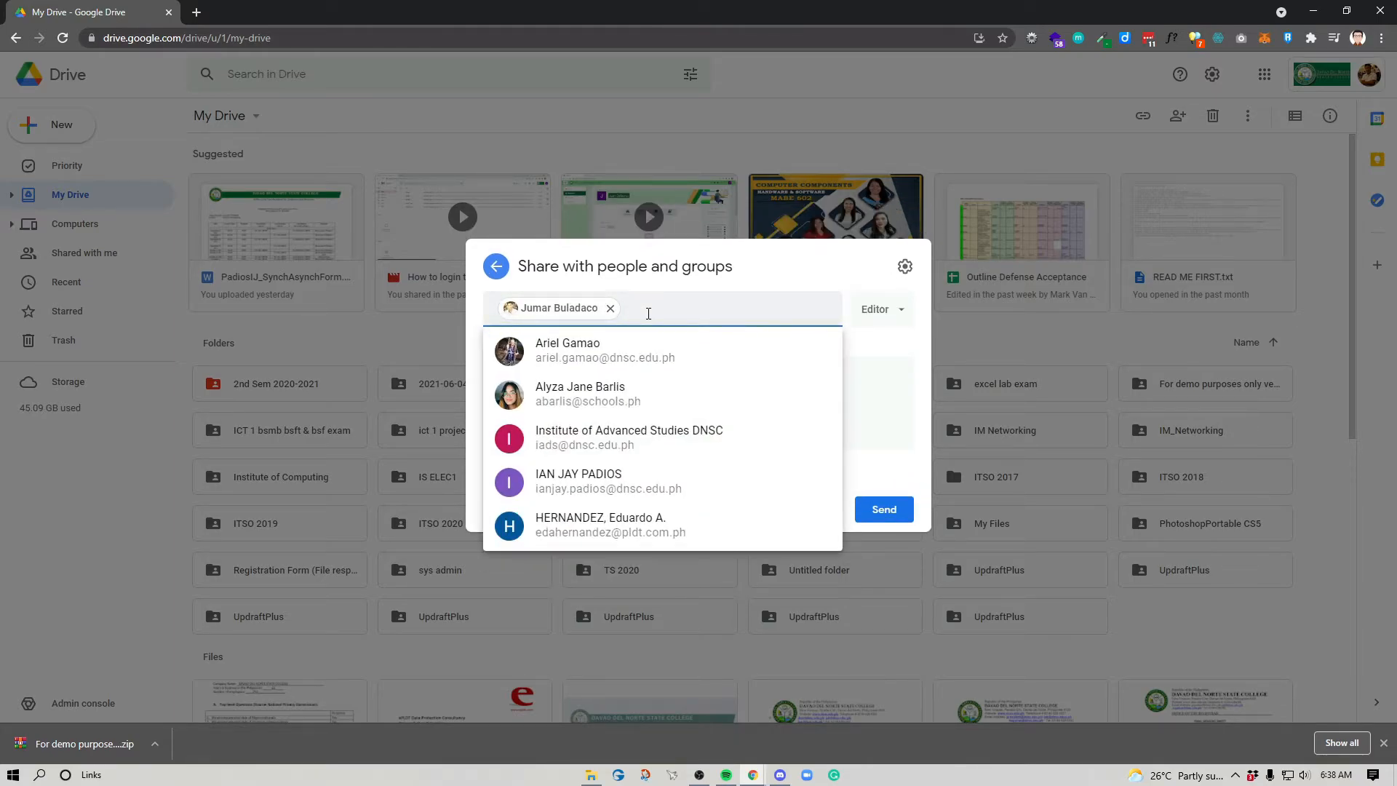
pyautogui.write('rosebud')
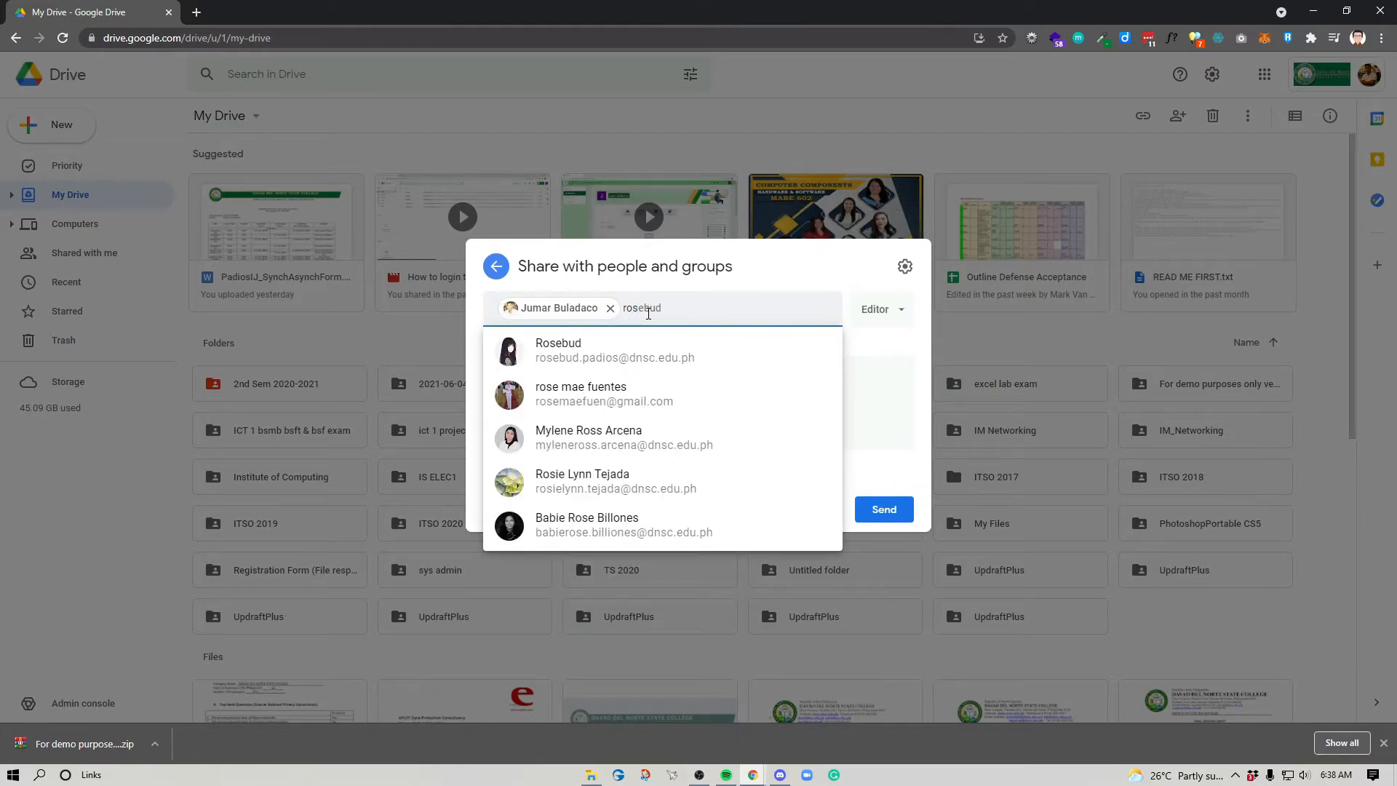
pyautogui.click(605, 356)
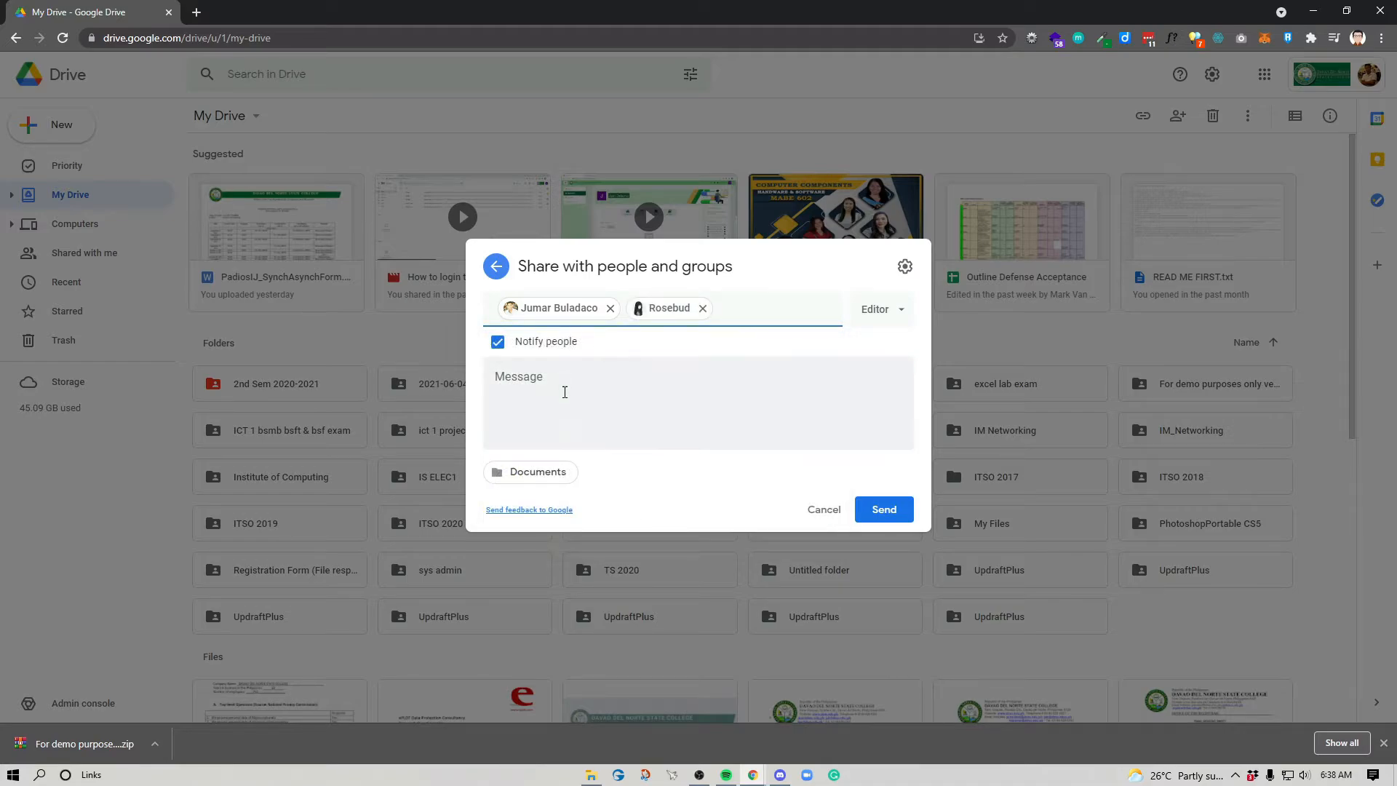
# Add the message "Hi for demo purposes only." to the sharing invitation
pyautogui.click(535, 384)
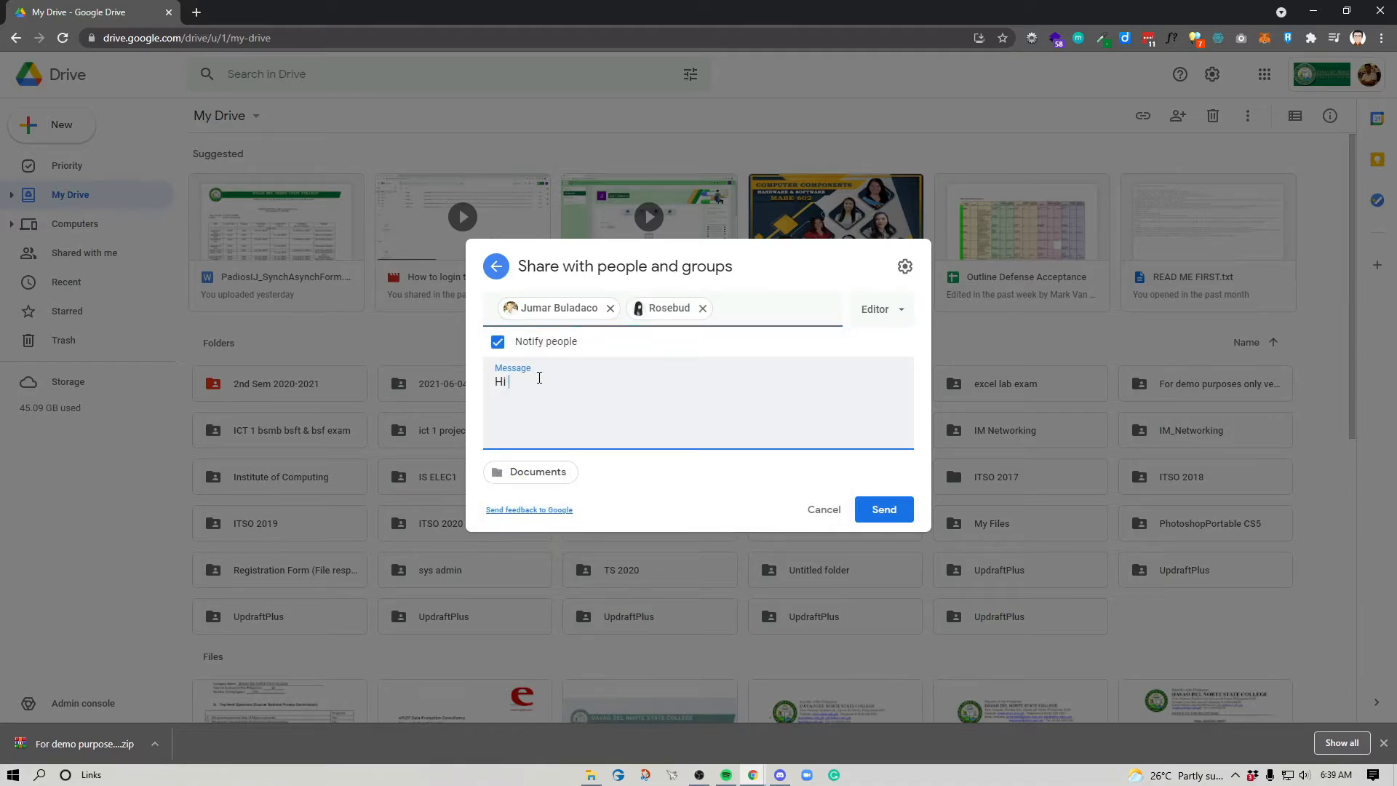
pyautogui.write('Hi for demo purpose s ony')
pyautogui.press('BackSpace')
pyautogui.press('BackSpace')
pyautogui.write('ly.')
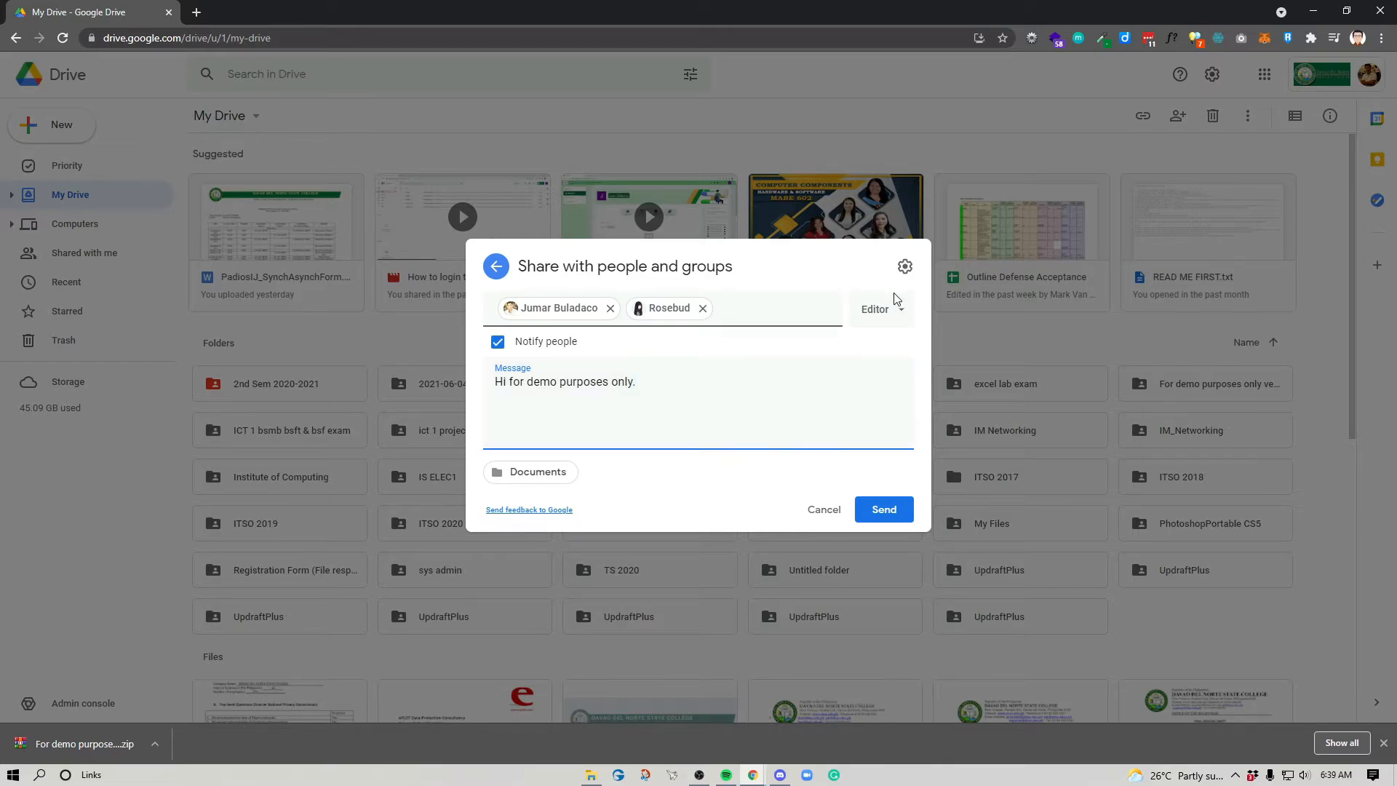
# Try the Commenter and Viewer roles for the recipients, set the role back to Editor, and send the invitation
pyautogui.click(878, 310)
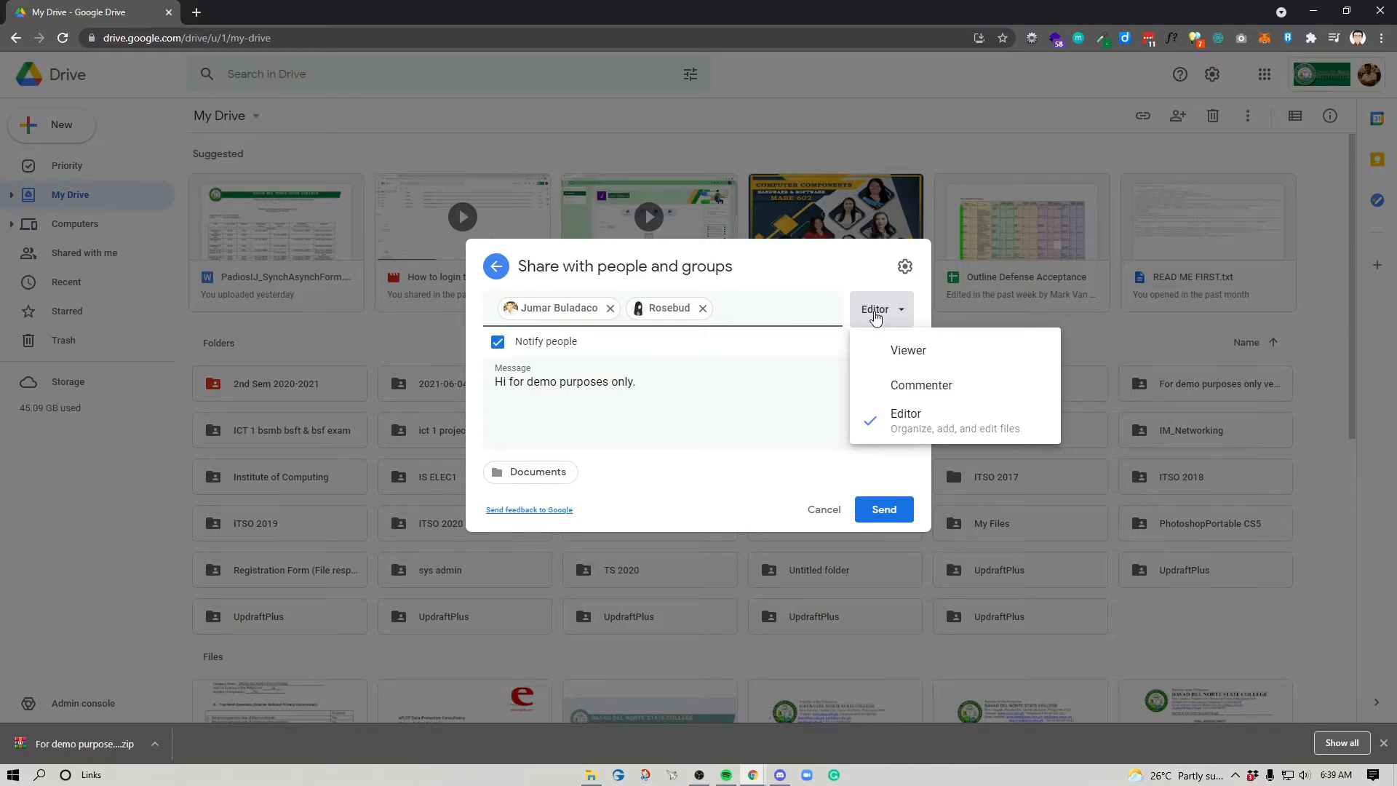
pyautogui.click(912, 399)
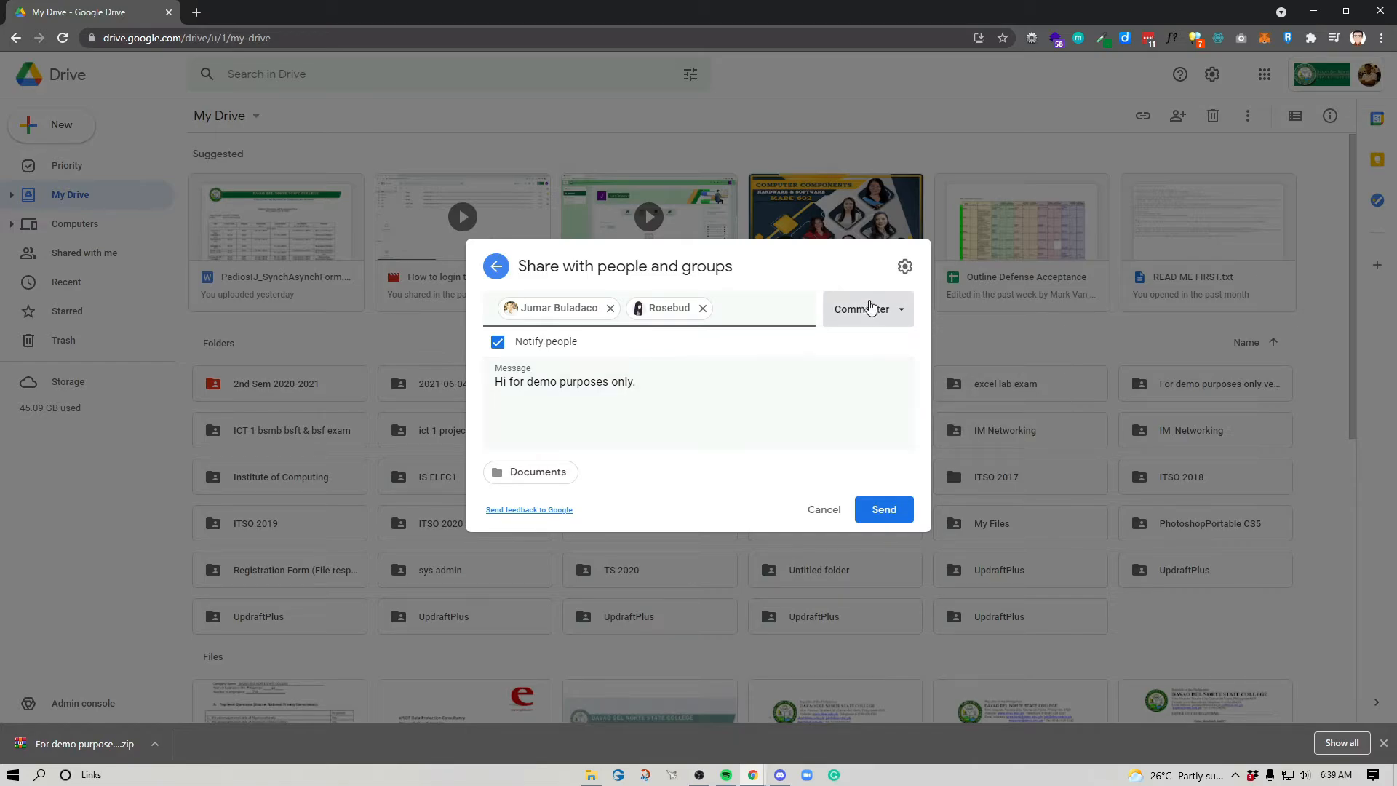
pyautogui.click(867, 311)
pyautogui.click(906, 354)
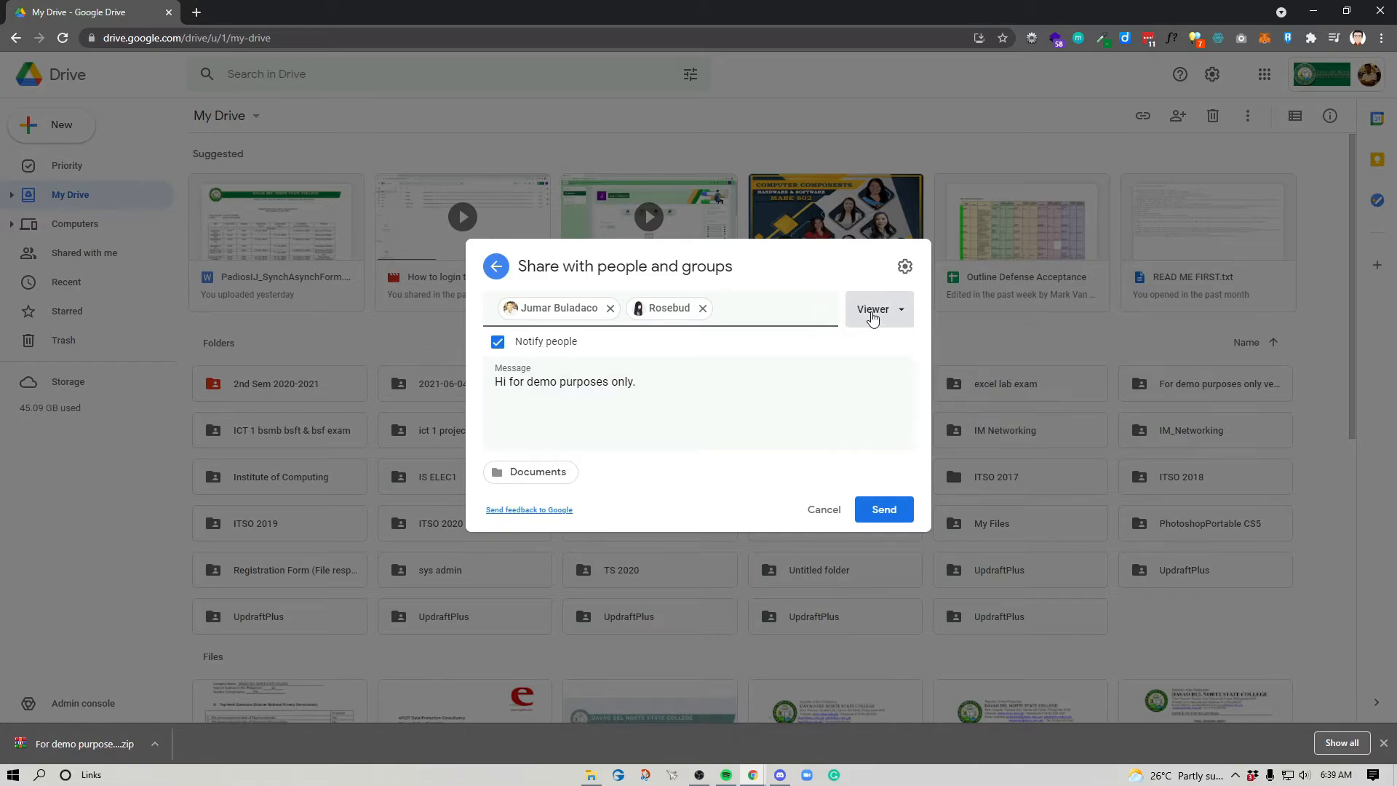
pyautogui.click(877, 312)
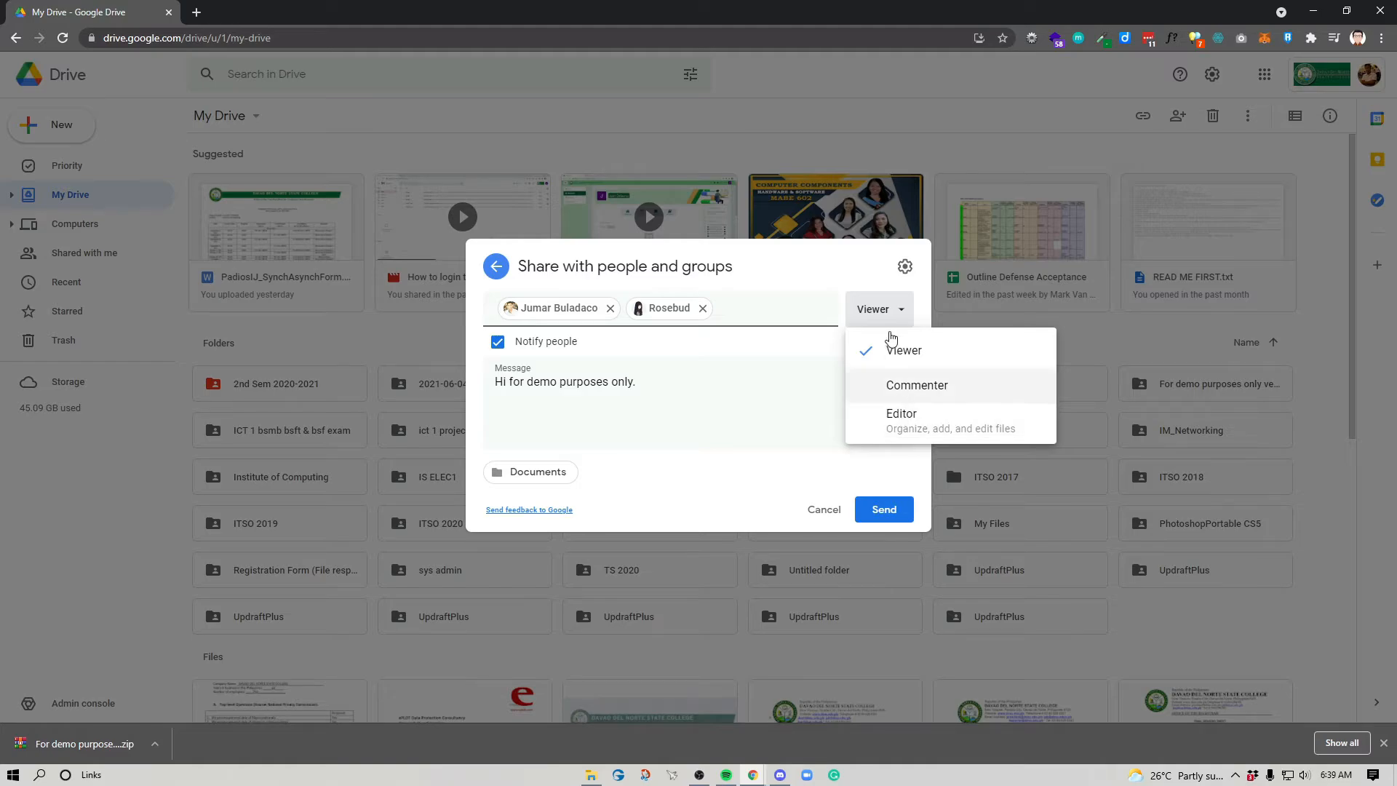
pyautogui.click(904, 424)
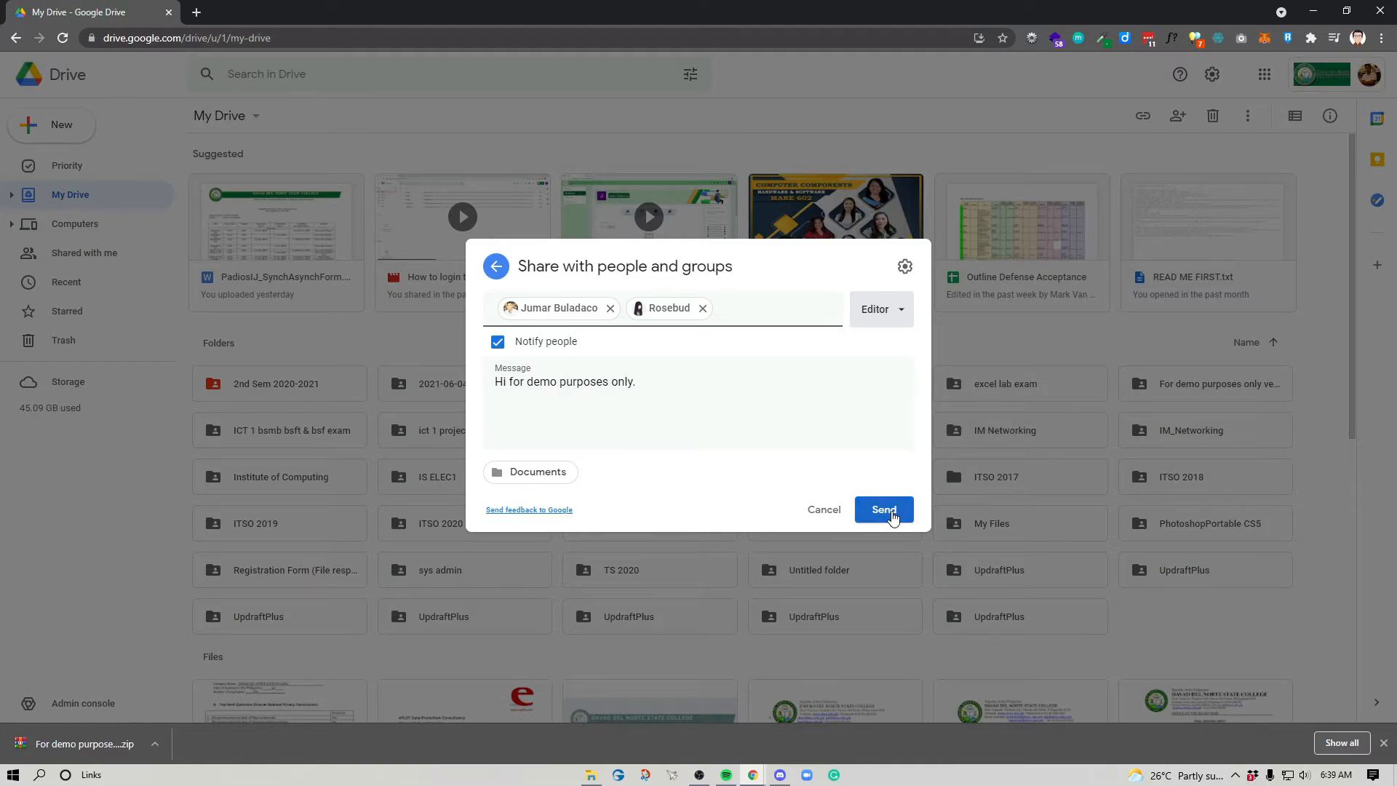
pyautogui.click(892, 514)
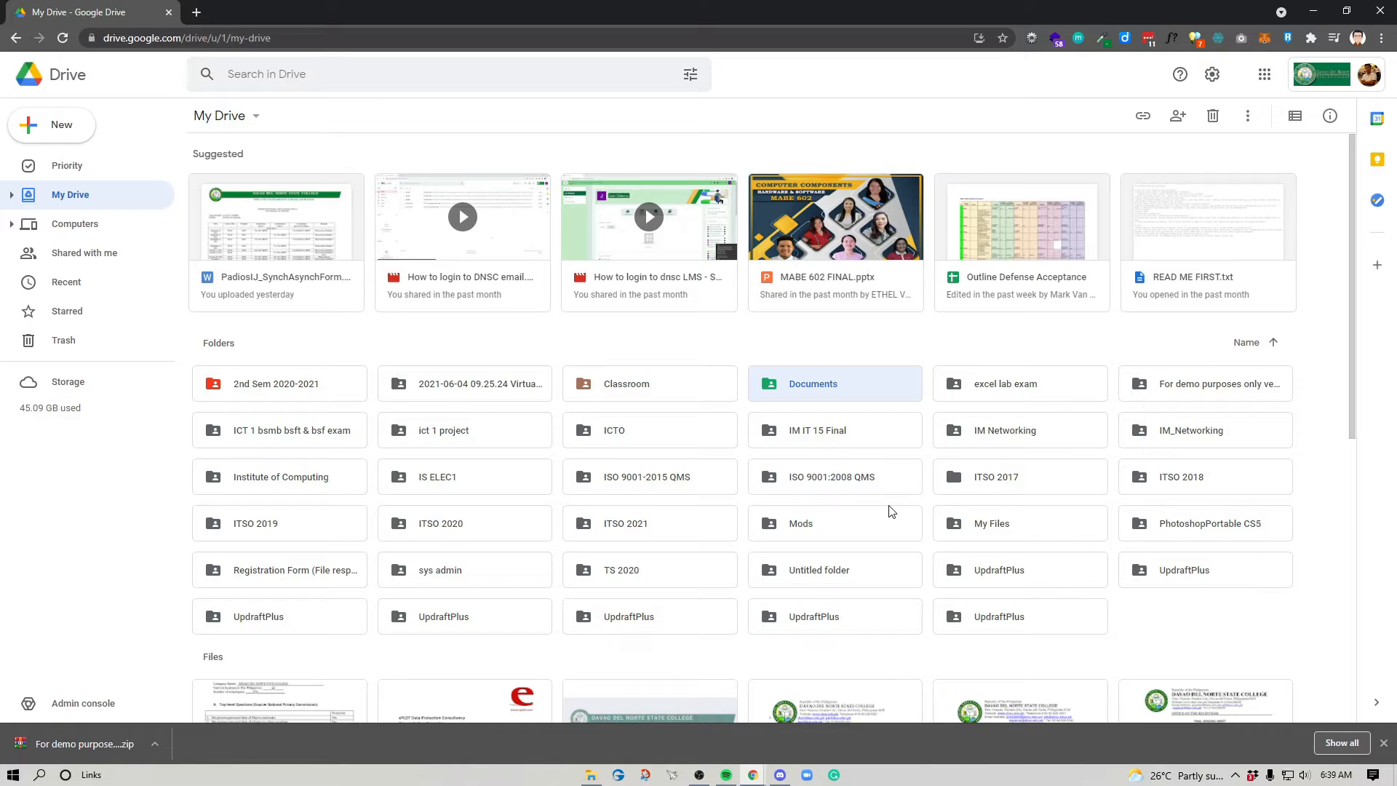
# Open the Documents folder's link settings and switch link access to Restricted, then back to Davao del Norte State College
pyautogui.rightClick(802, 380)
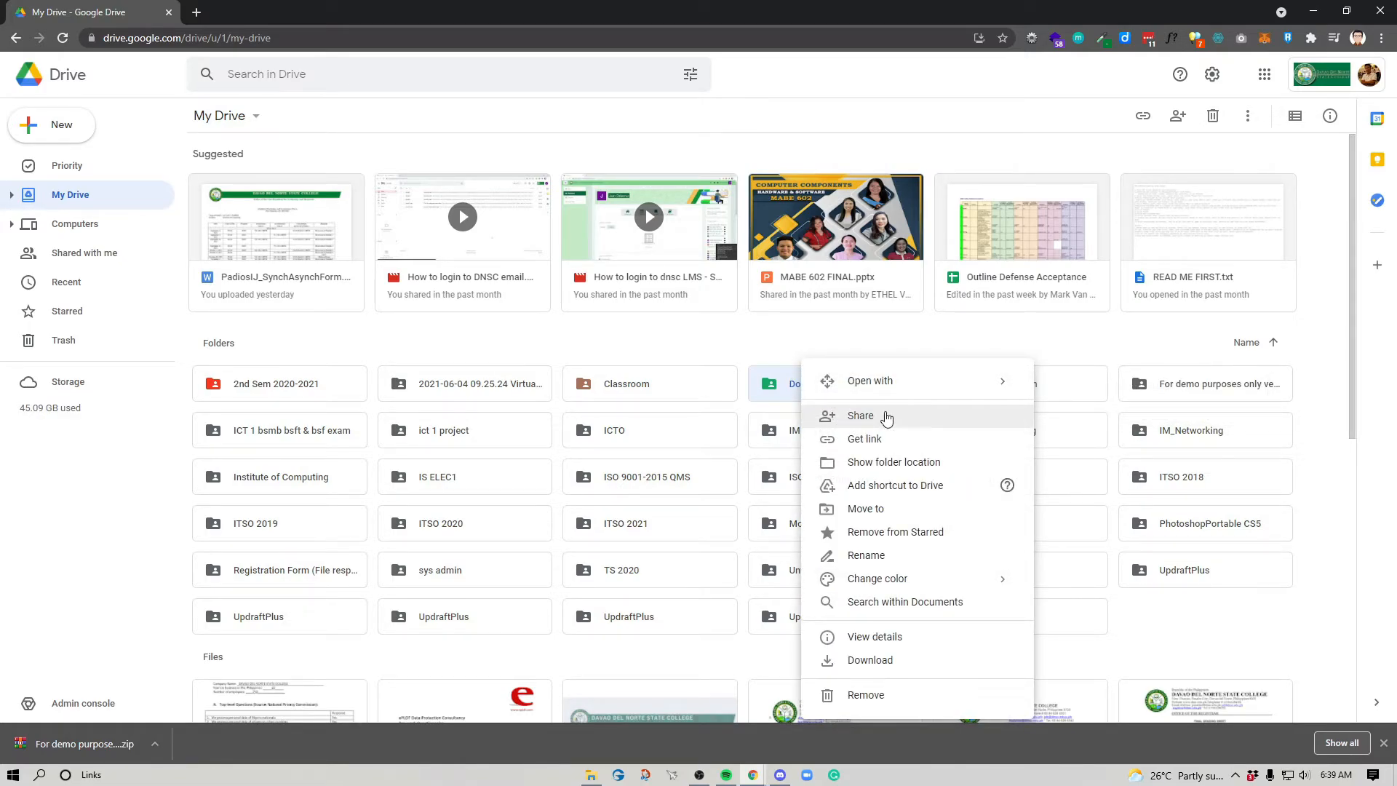
pyautogui.click(872, 424)
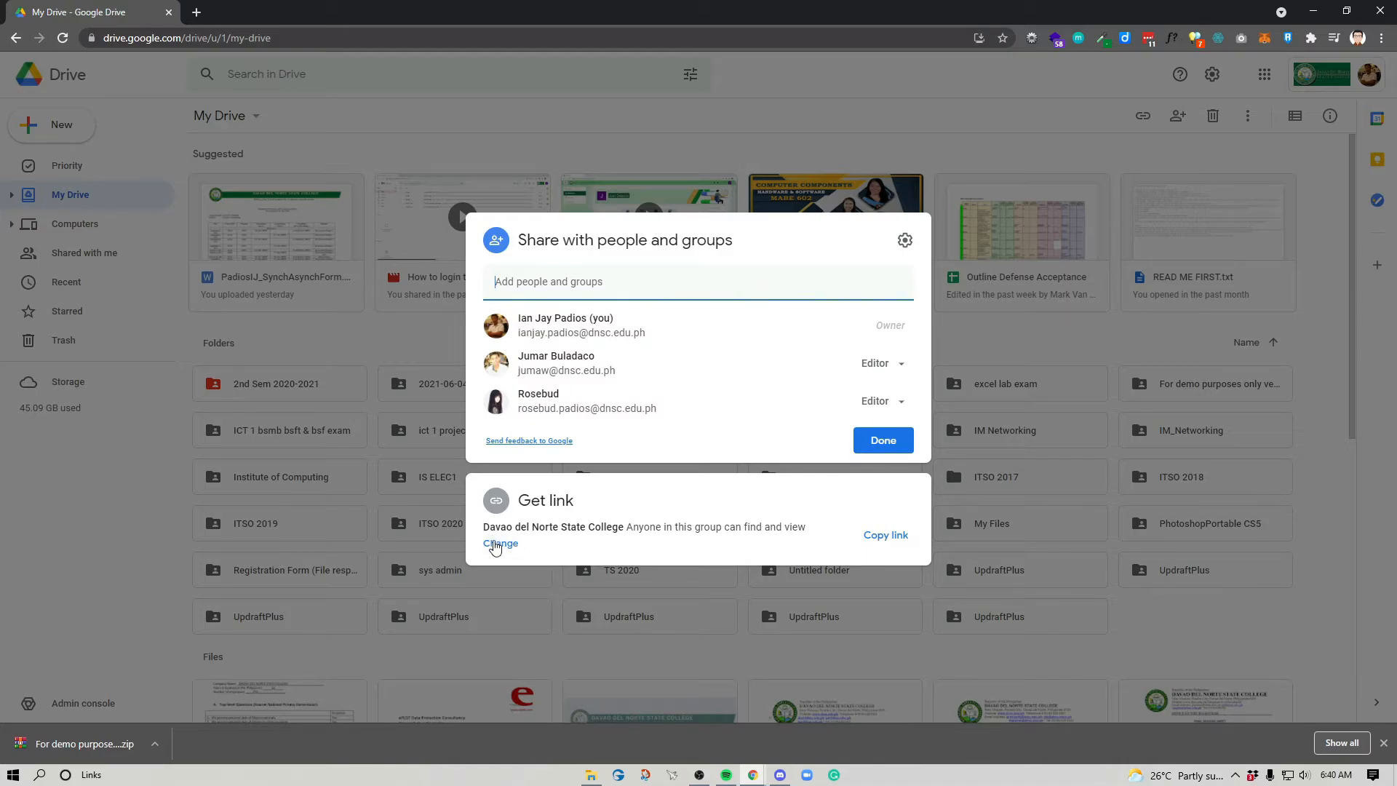
pyautogui.click(494, 544)
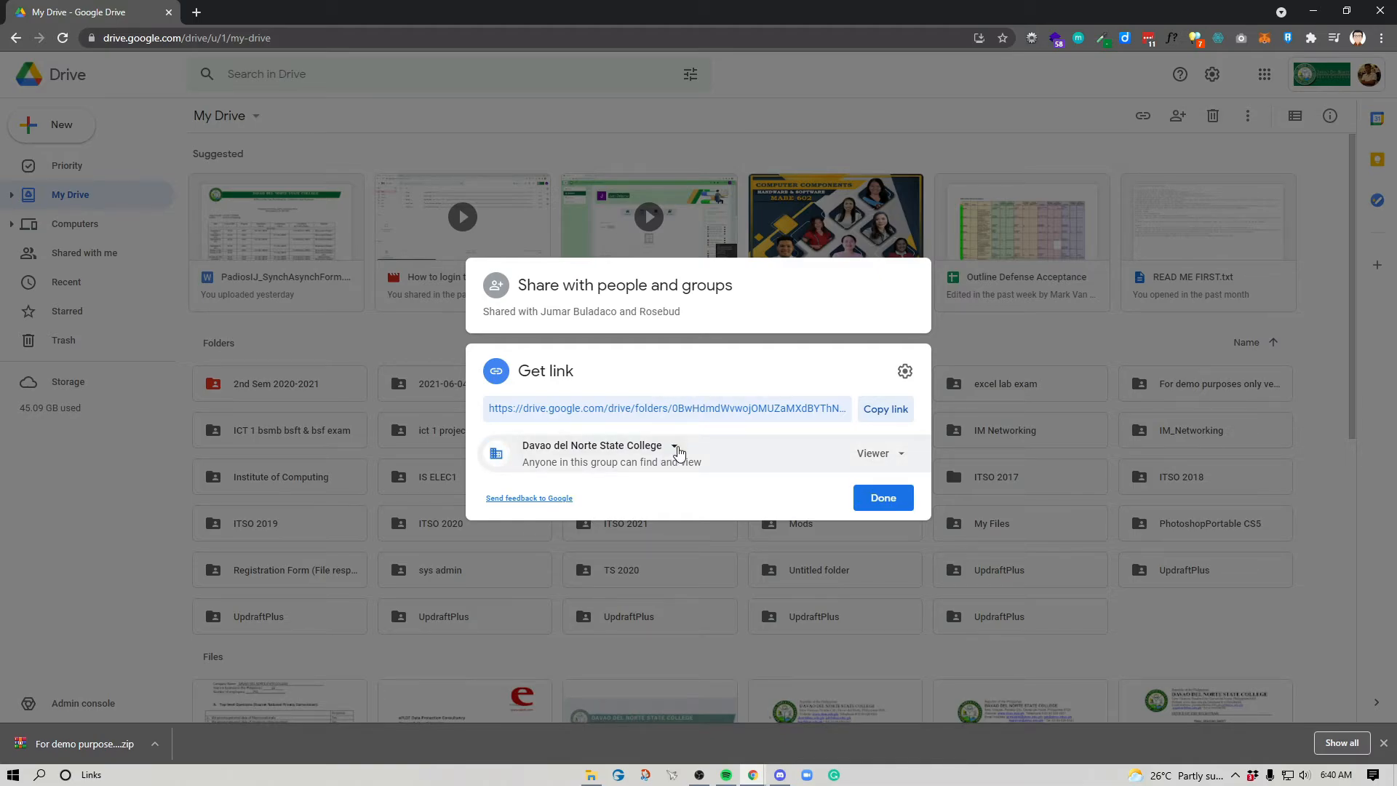
pyautogui.click(675, 448)
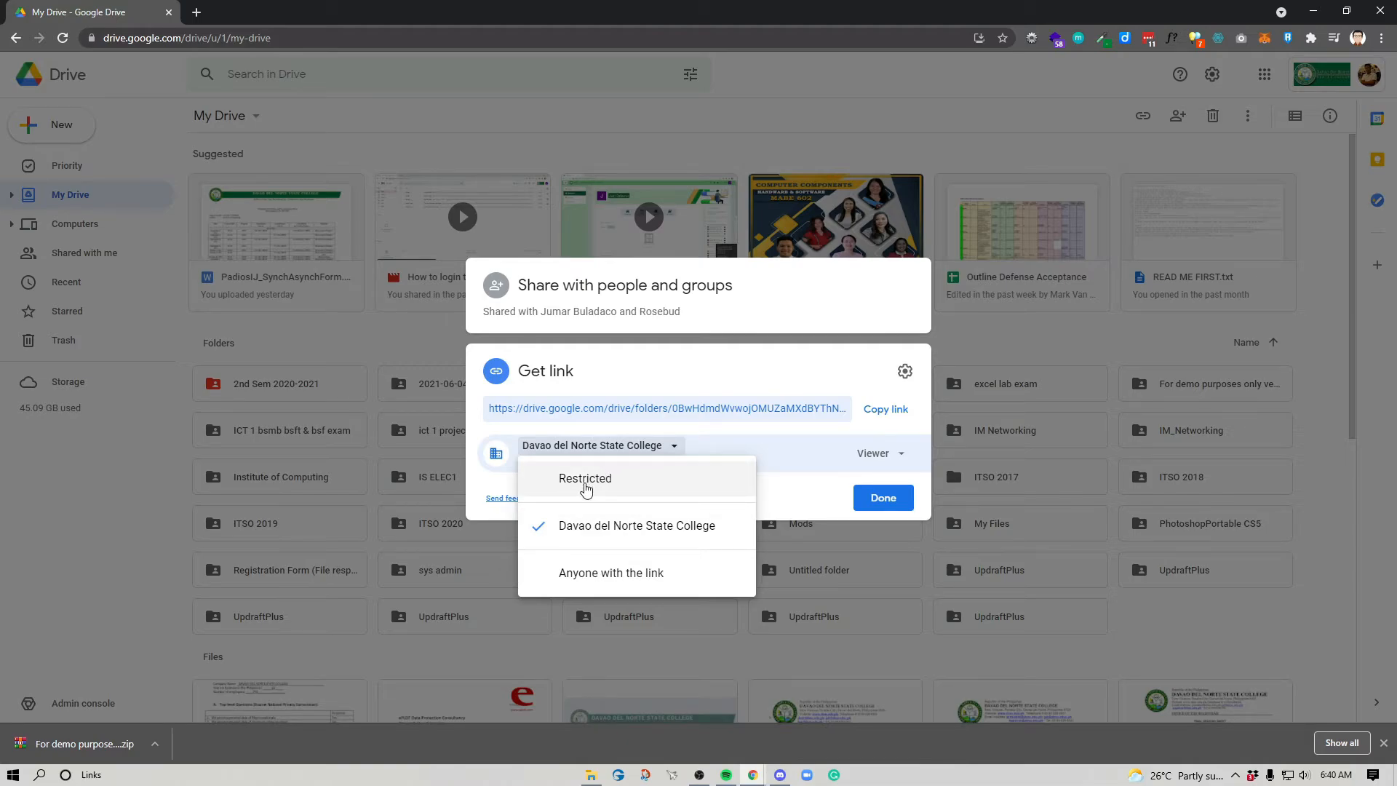
pyautogui.click(586, 479)
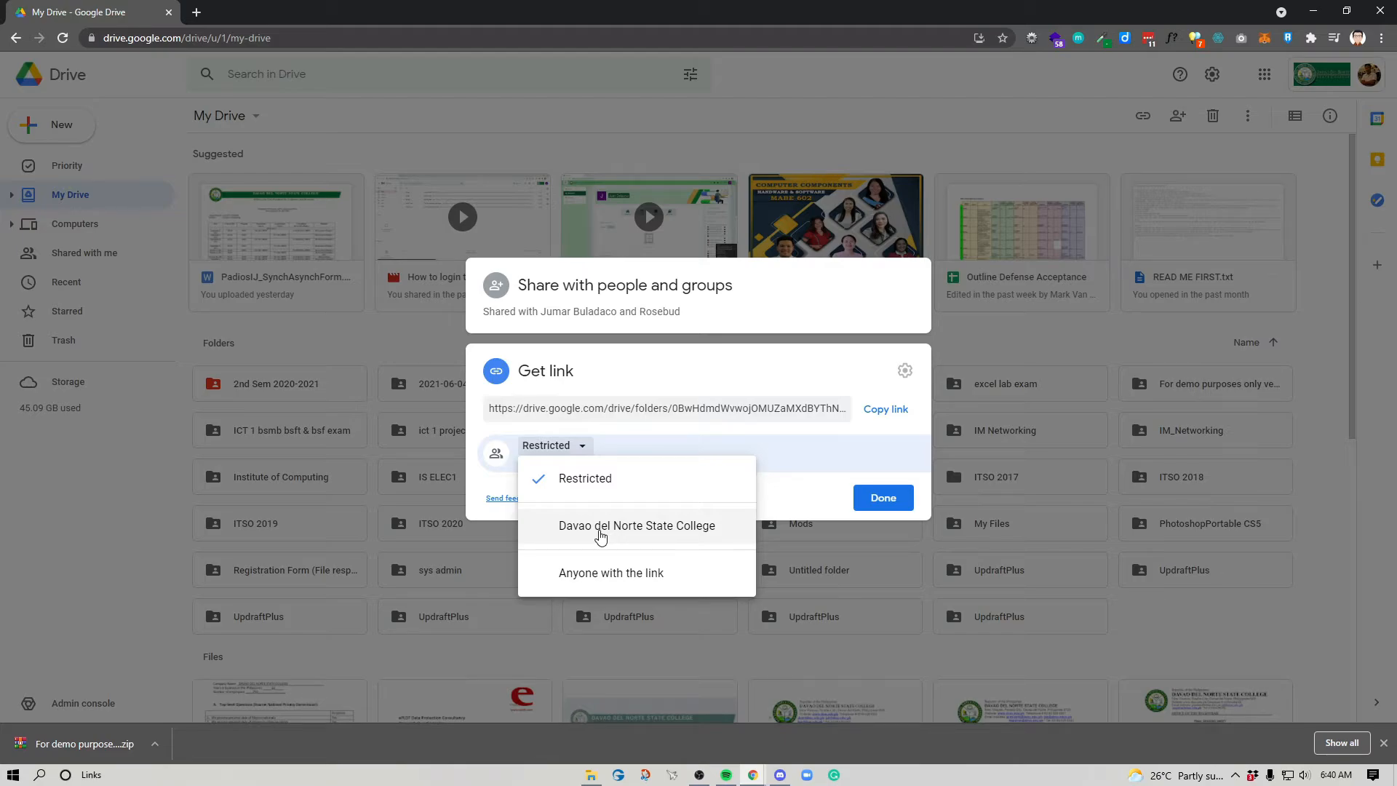
pyautogui.click(600, 525)
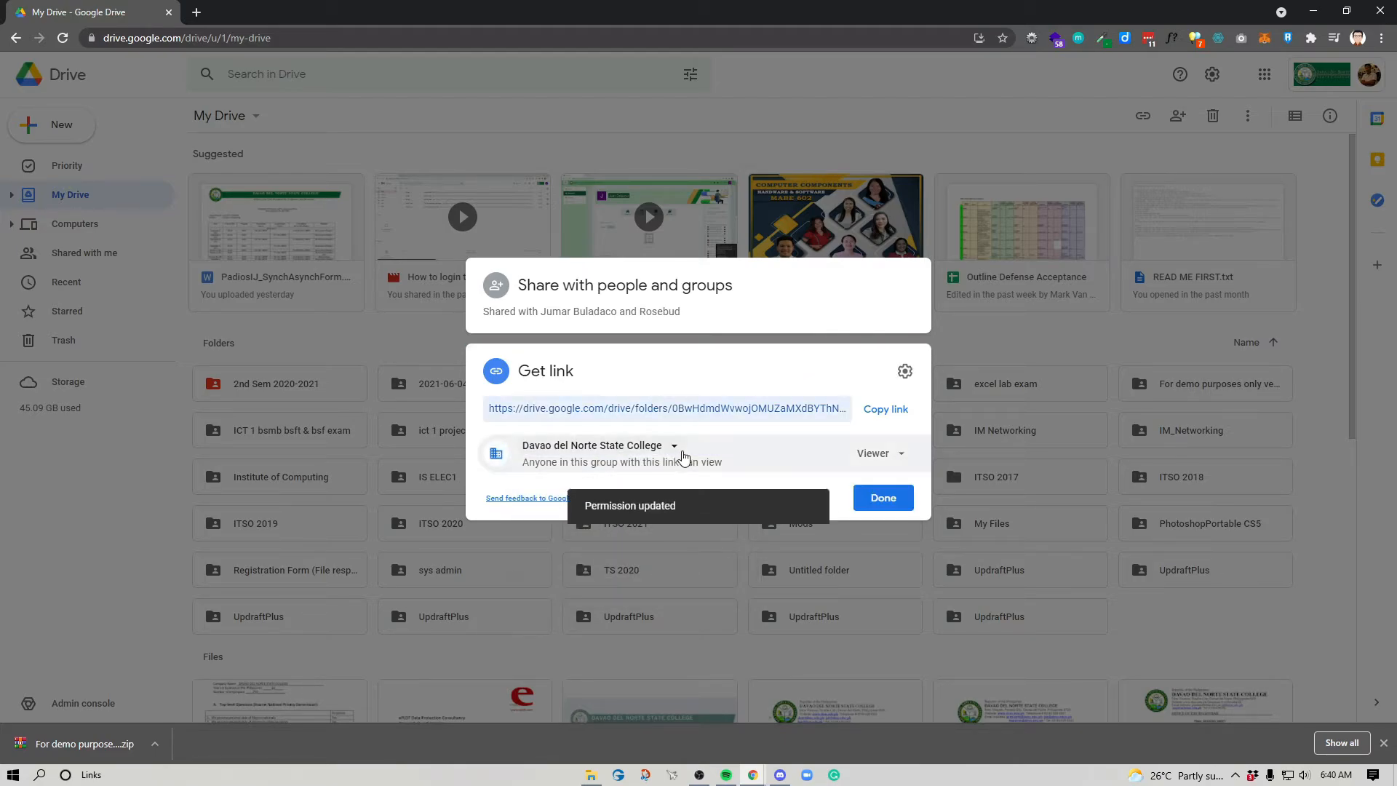
# Give anyone with the link Editor access to the Documents folder, then copy its link and finish sharing
pyautogui.click(682, 454)
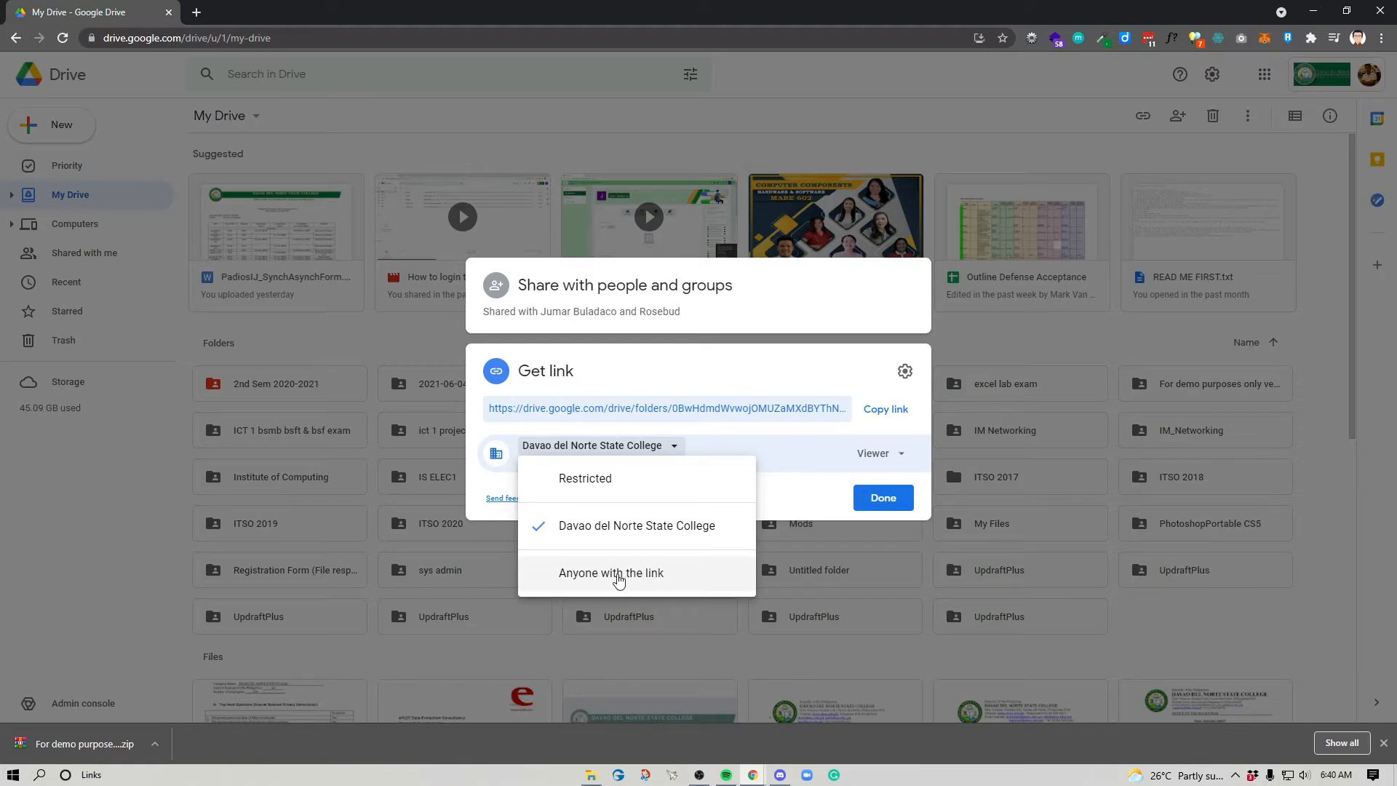
pyautogui.click(619, 573)
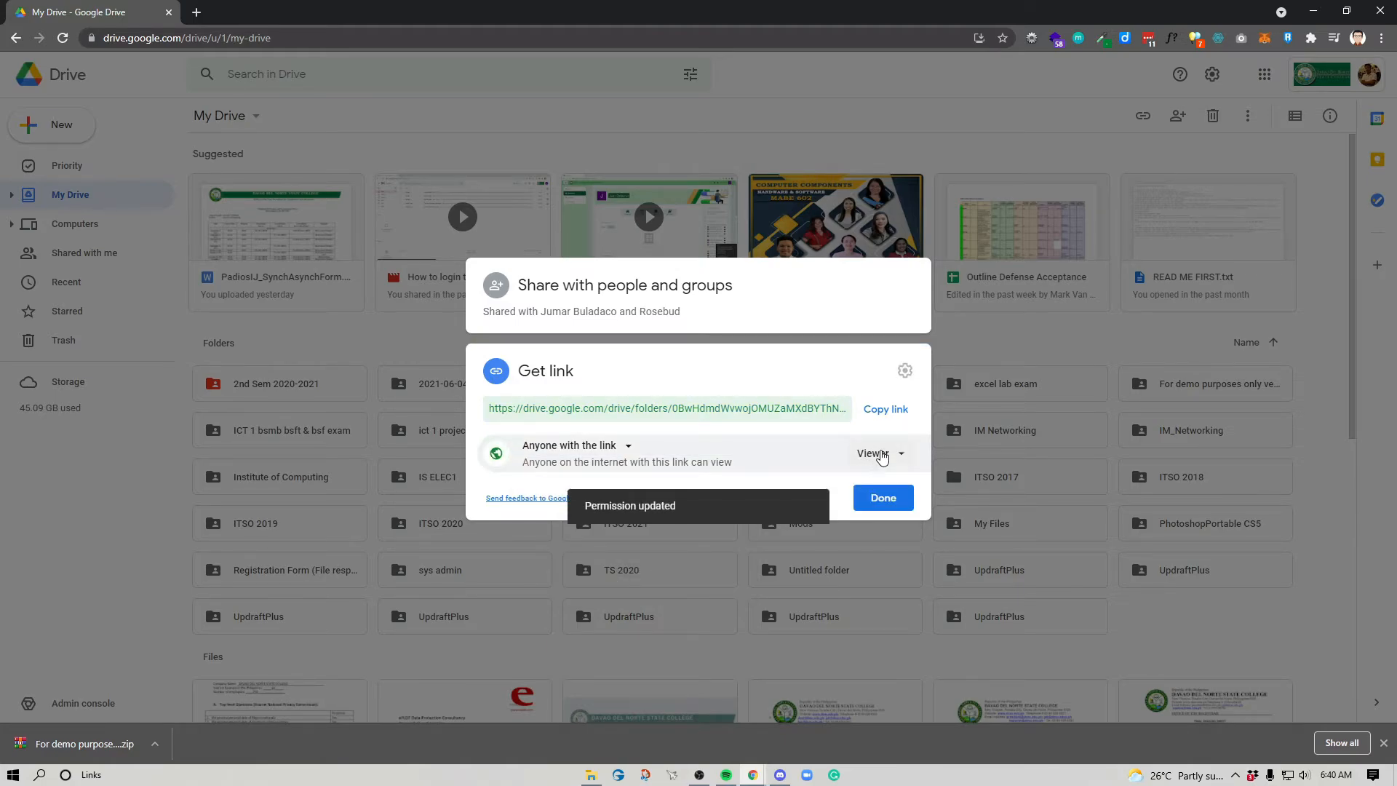
pyautogui.click(879, 454)
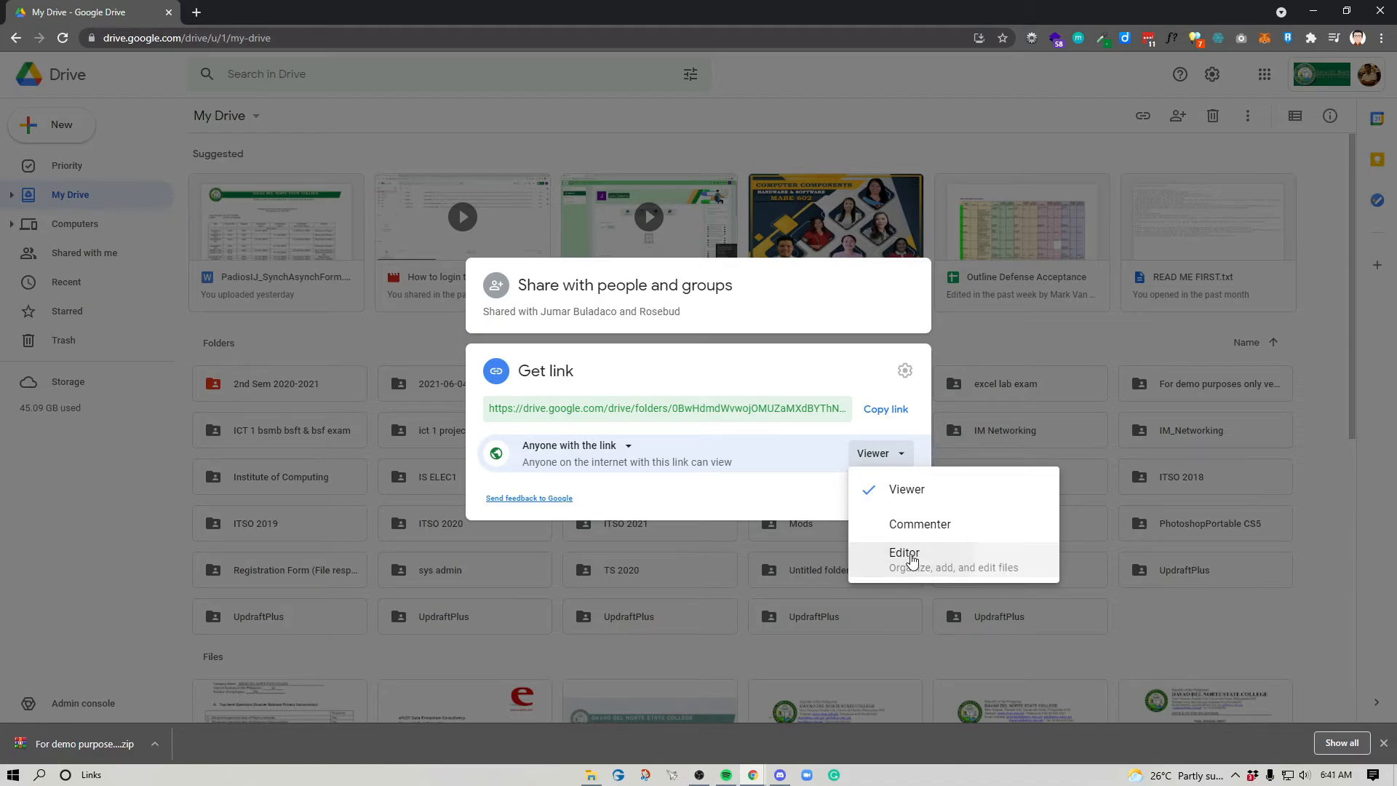
pyautogui.click(912, 561)
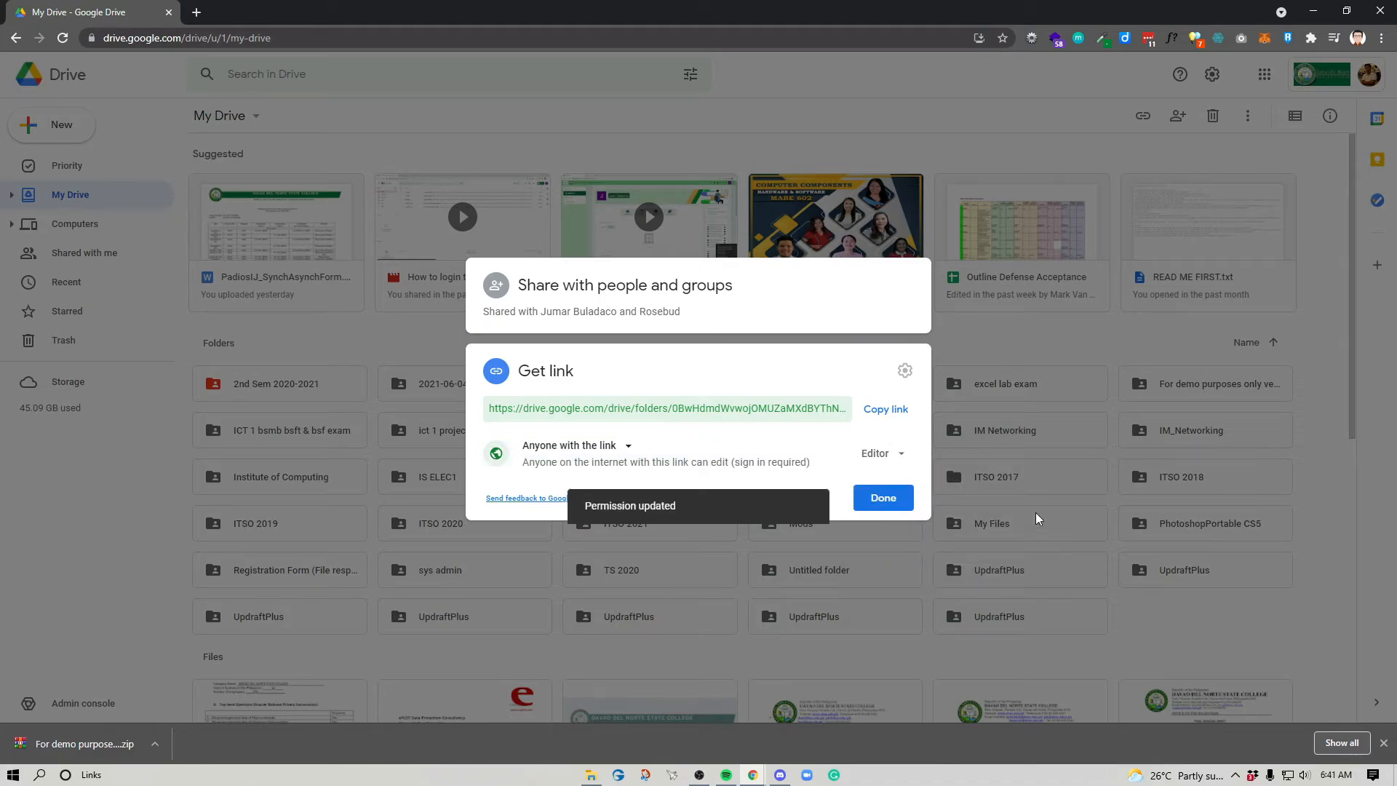
pyautogui.click(893, 414)
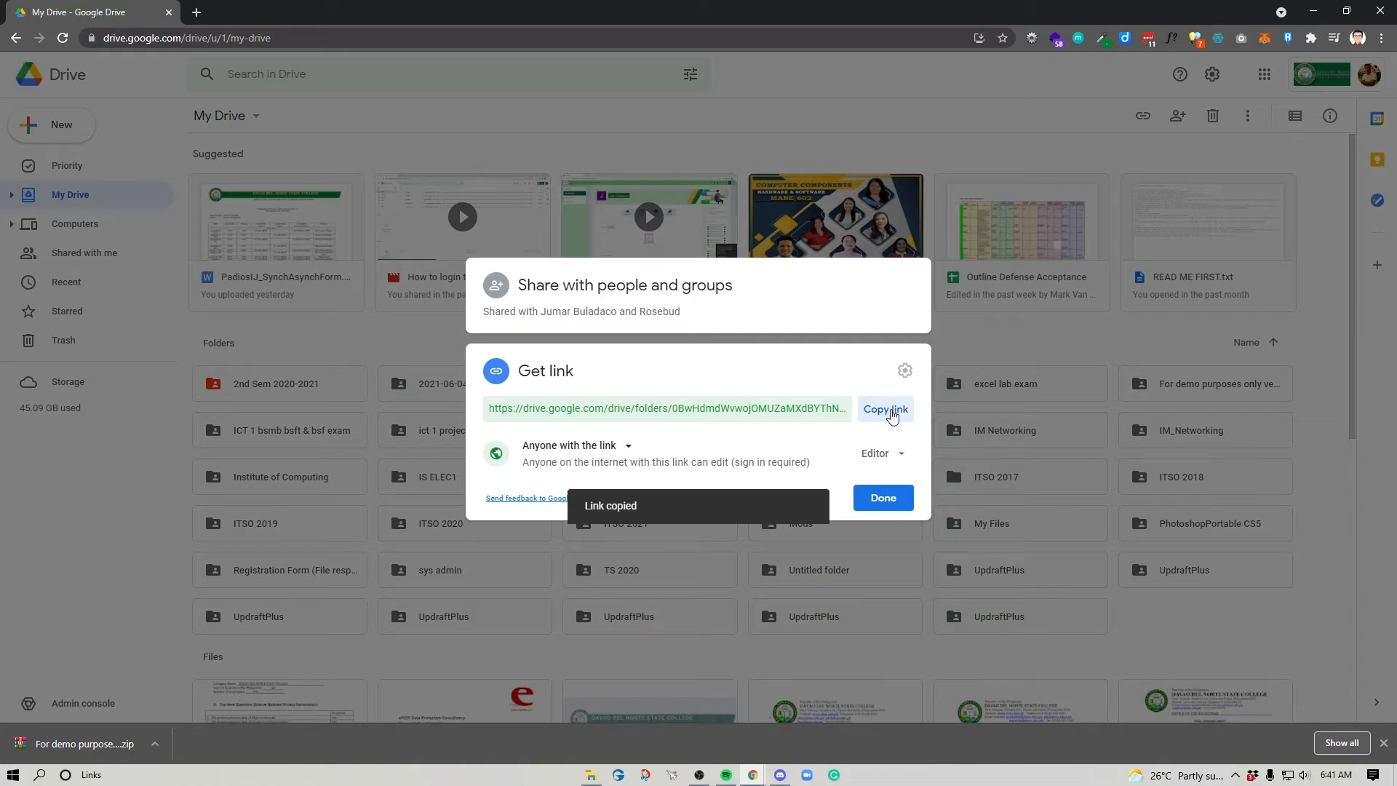
pyautogui.click(883, 499)
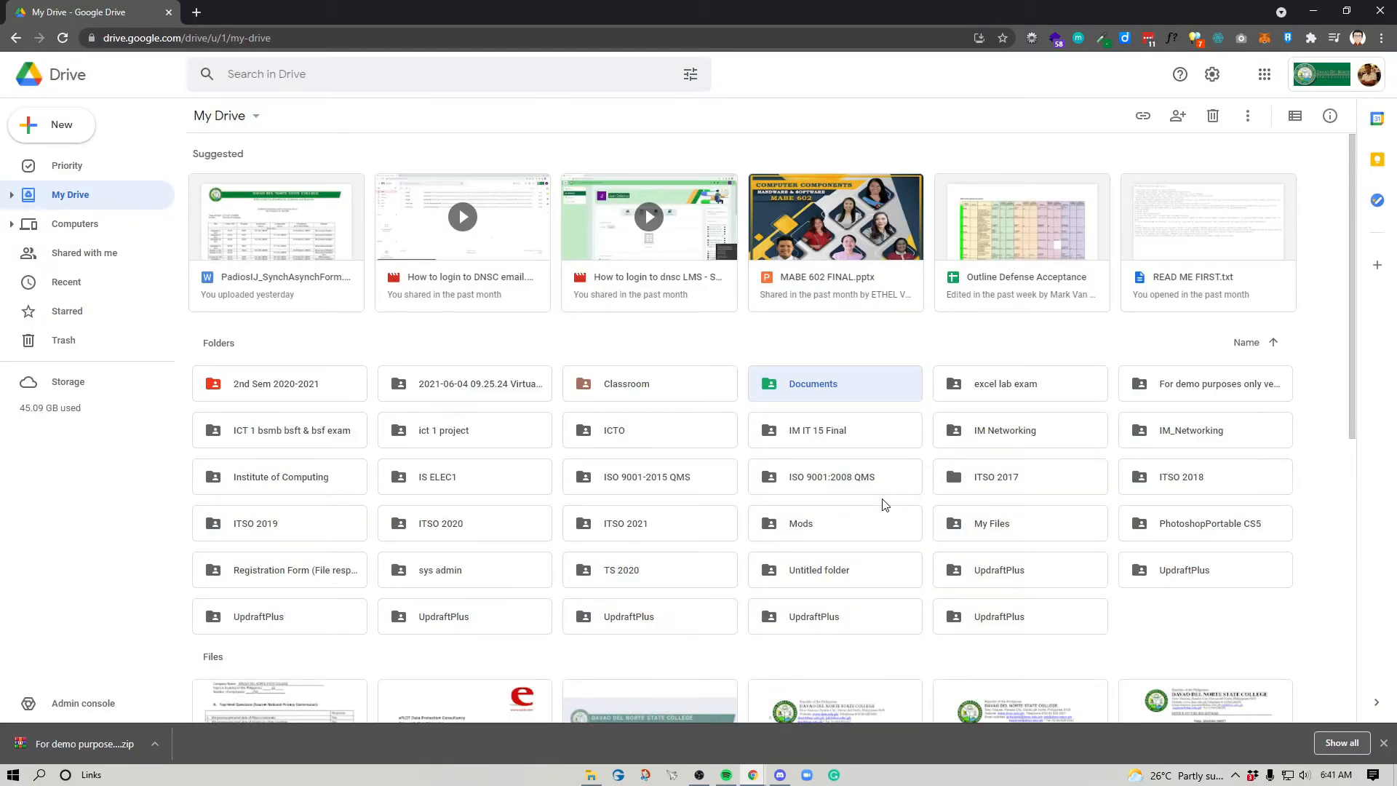
# Open the copied Documents folder link in a new browser tab, look through the folder's contents, and close the tab
pyautogui.click(196, 12)
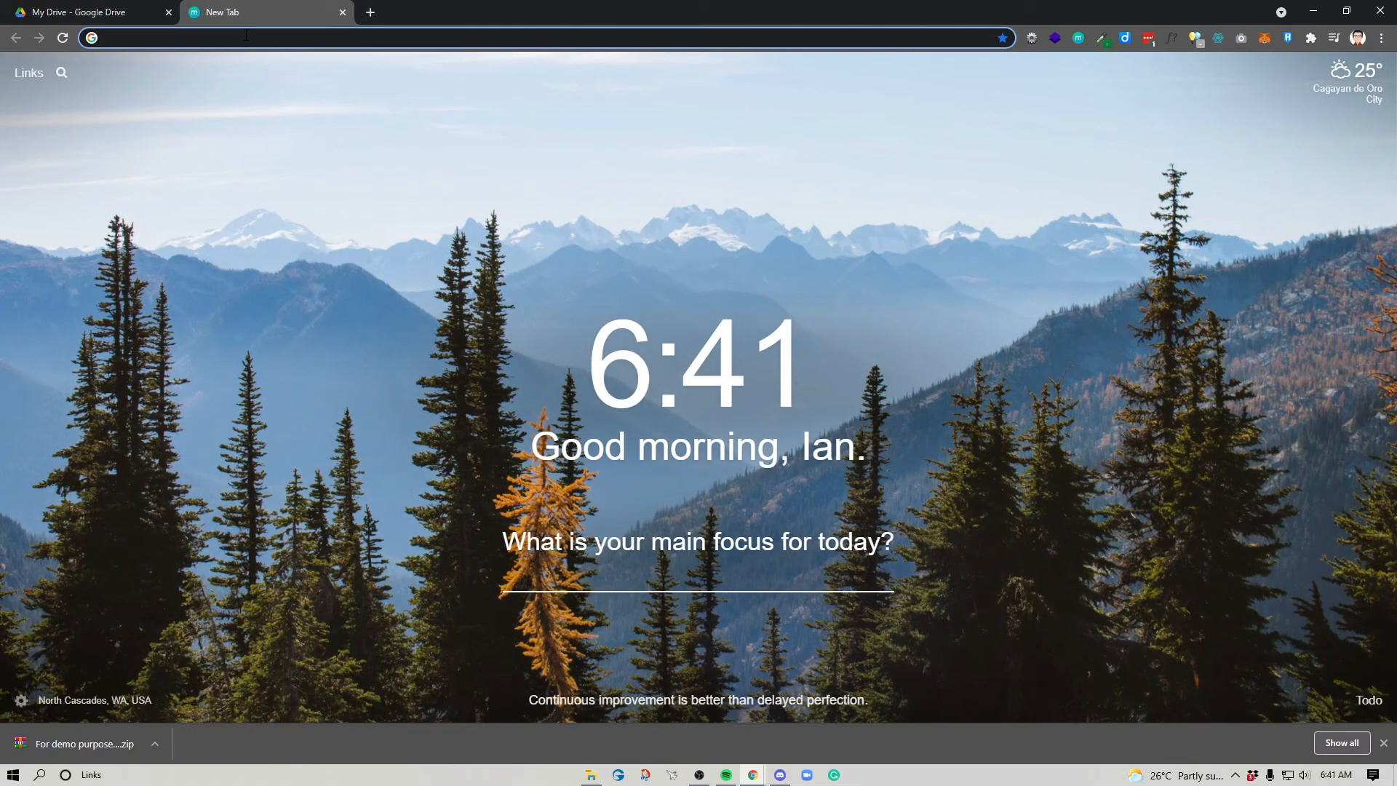
pyautogui.rightClick(245, 35)
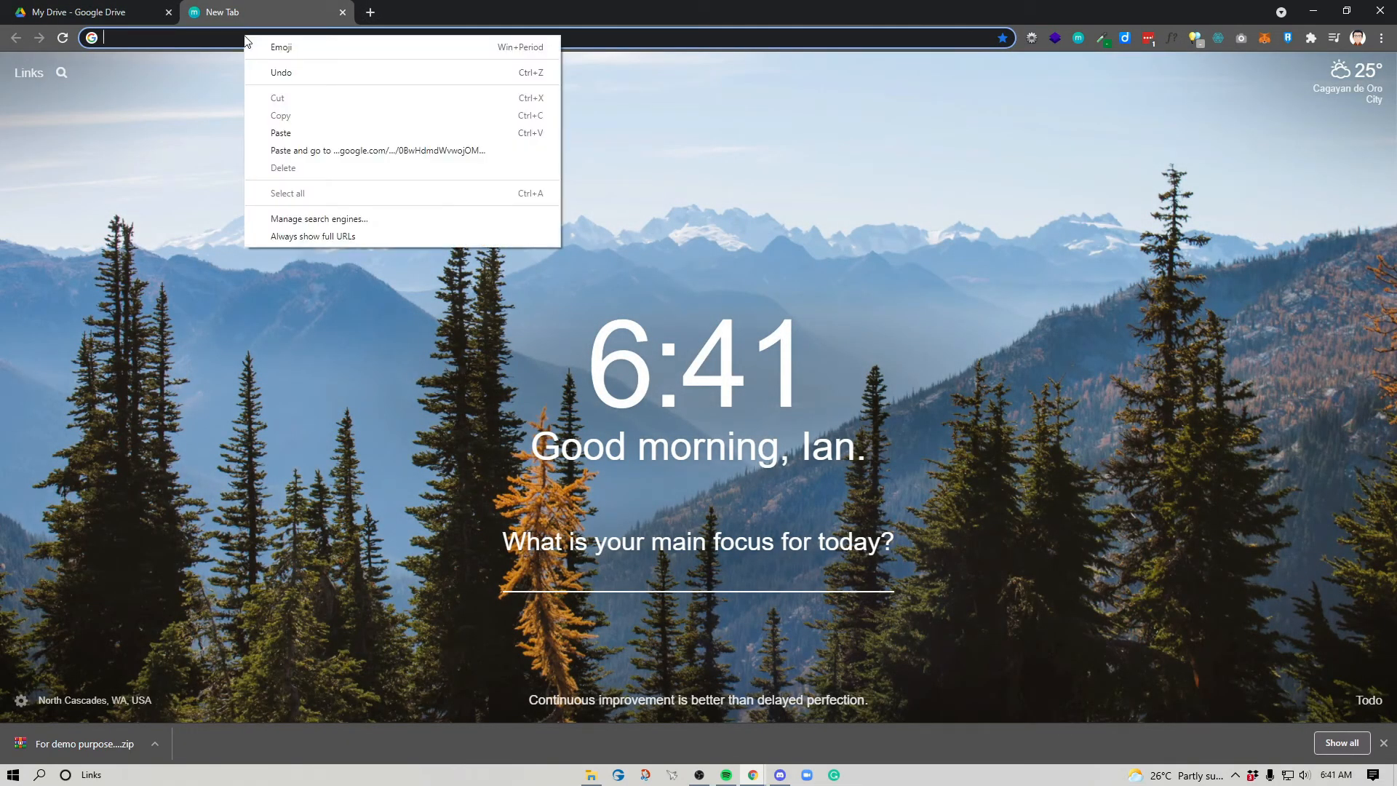
pyautogui.click(361, 150)
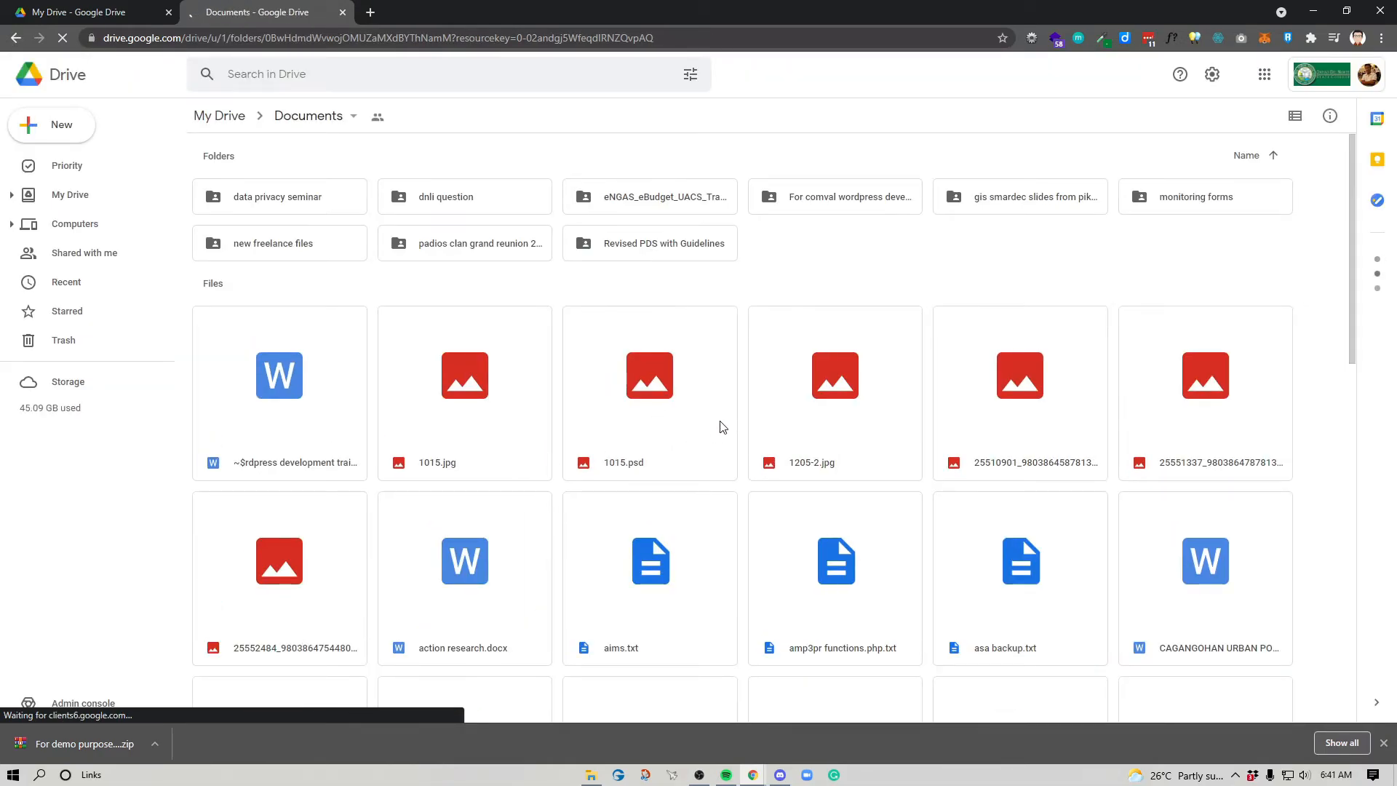
pyautogui.scroll(-5, 753, 507)
pyautogui.scroll(7, 755, 498)
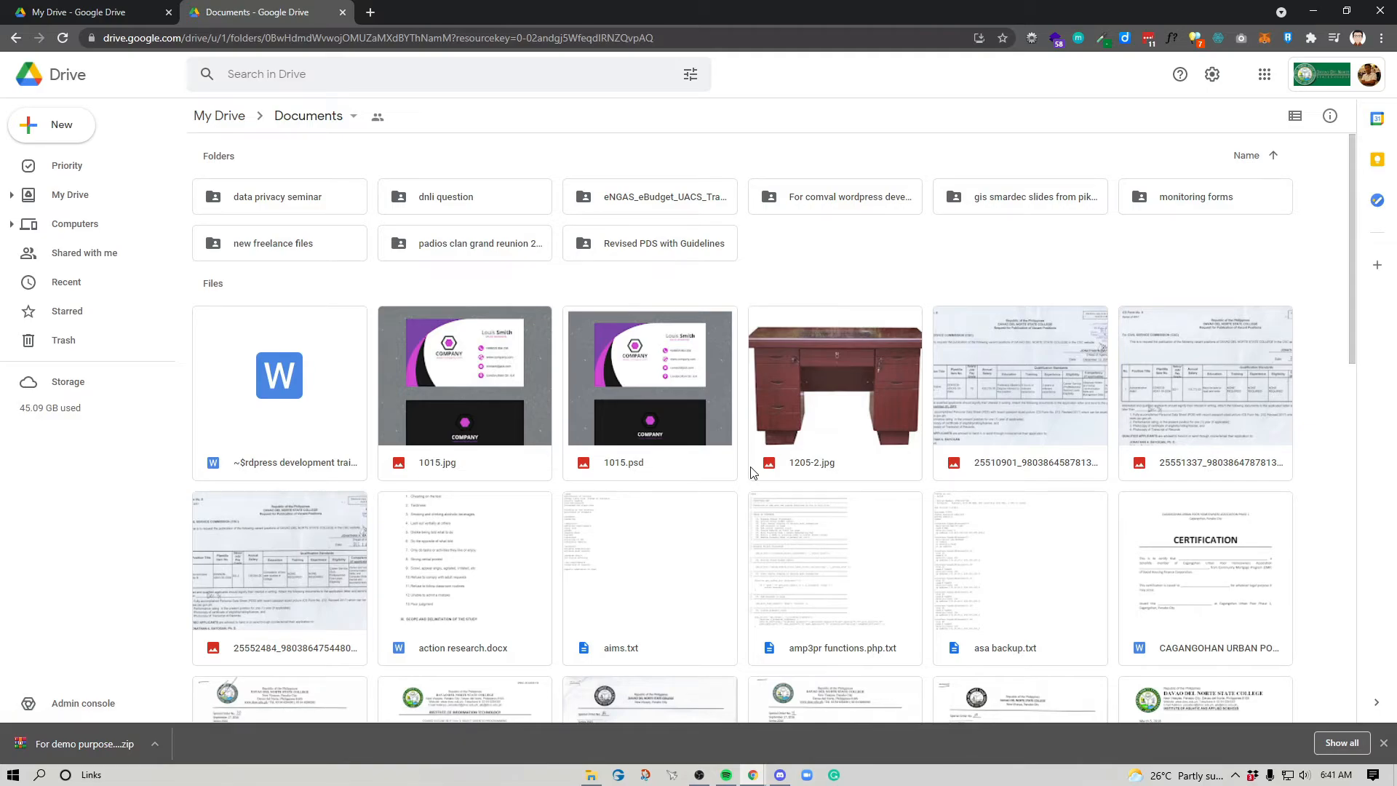
pyautogui.scroll(-3, 699, 494)
pyautogui.scroll(3, 681, 502)
pyautogui.click(342, 12)
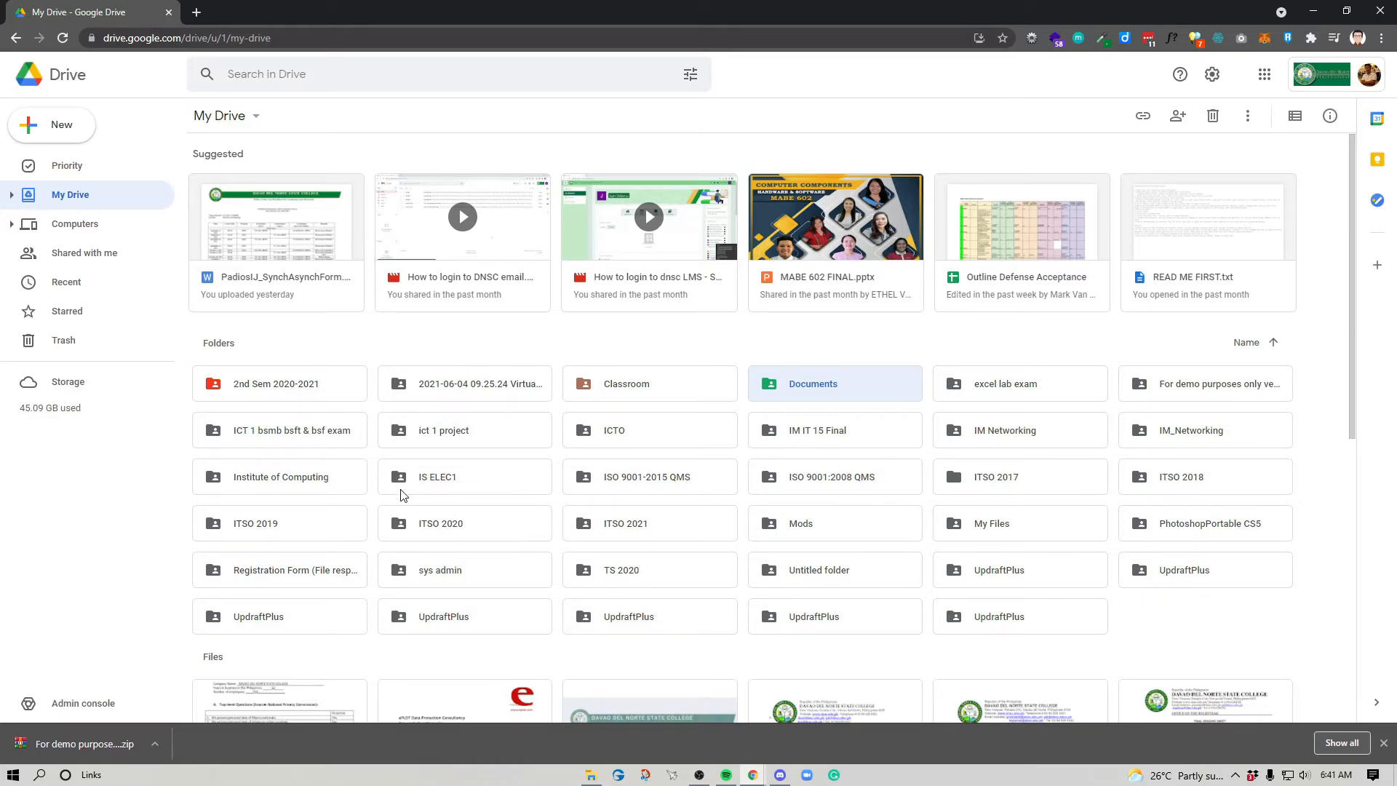
# Get the sharing link for the ict 1 project folder, copy it, and finish sharing
pyautogui.rightClick(428, 443)
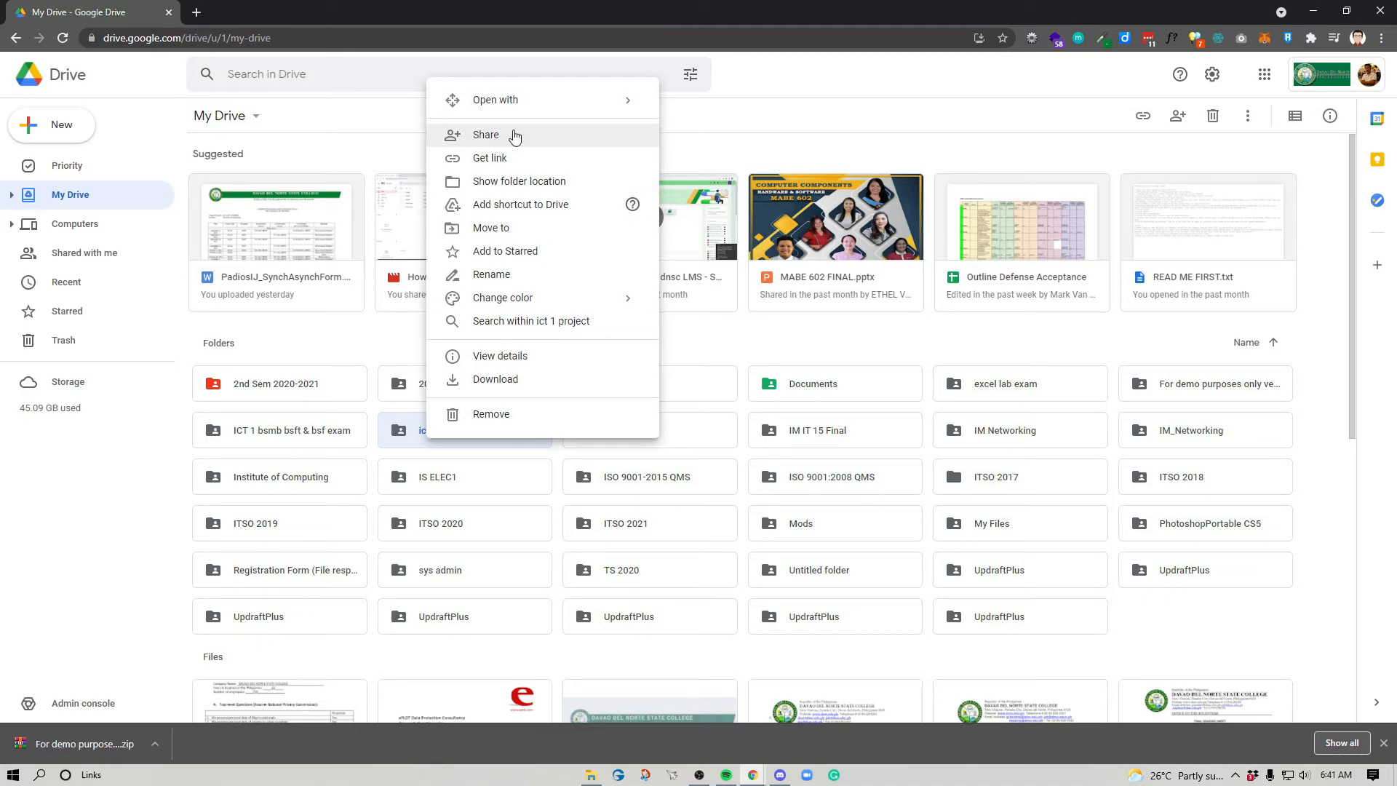
pyautogui.moveTo(565, 108)
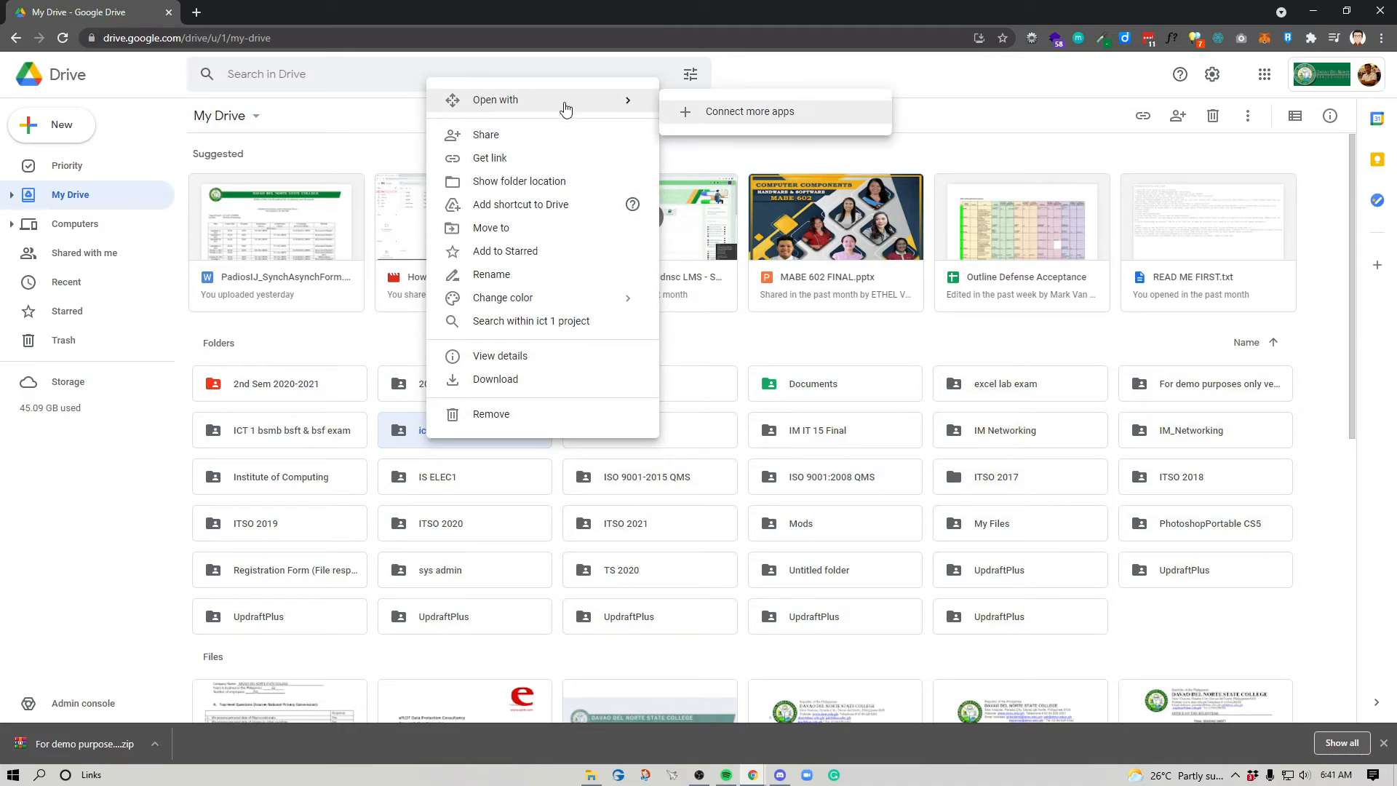
pyautogui.click(487, 158)
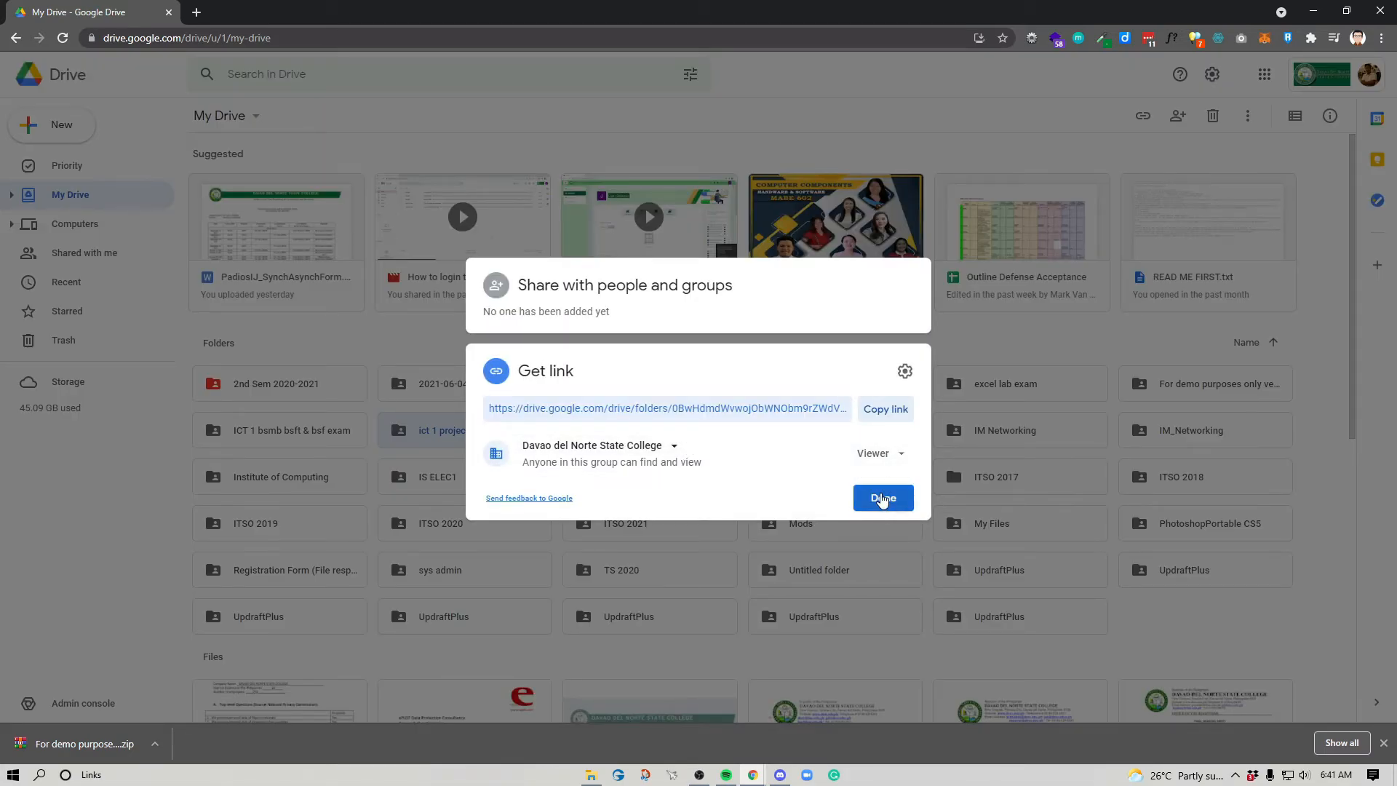
pyautogui.click(885, 409)
pyautogui.click(882, 499)
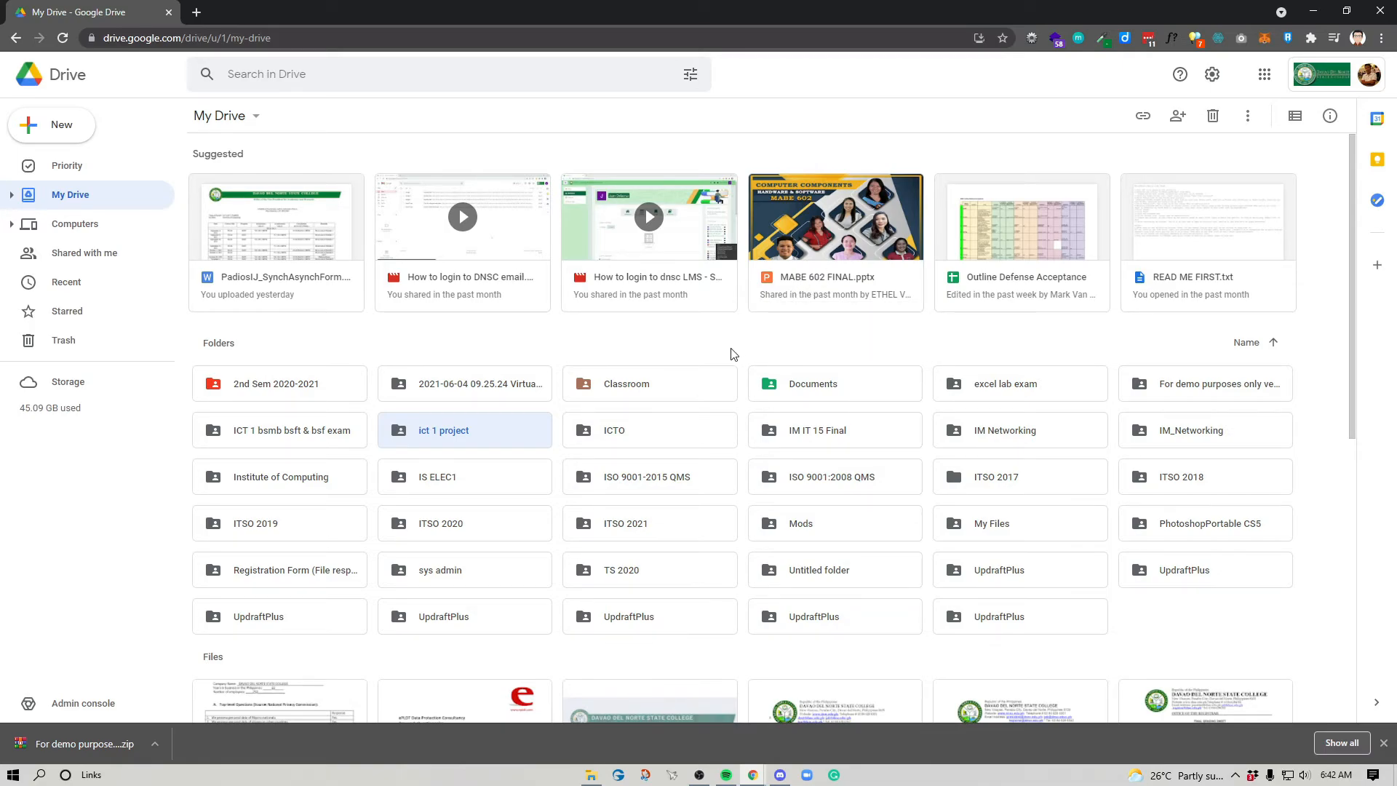
pyautogui.click(1383, 742)
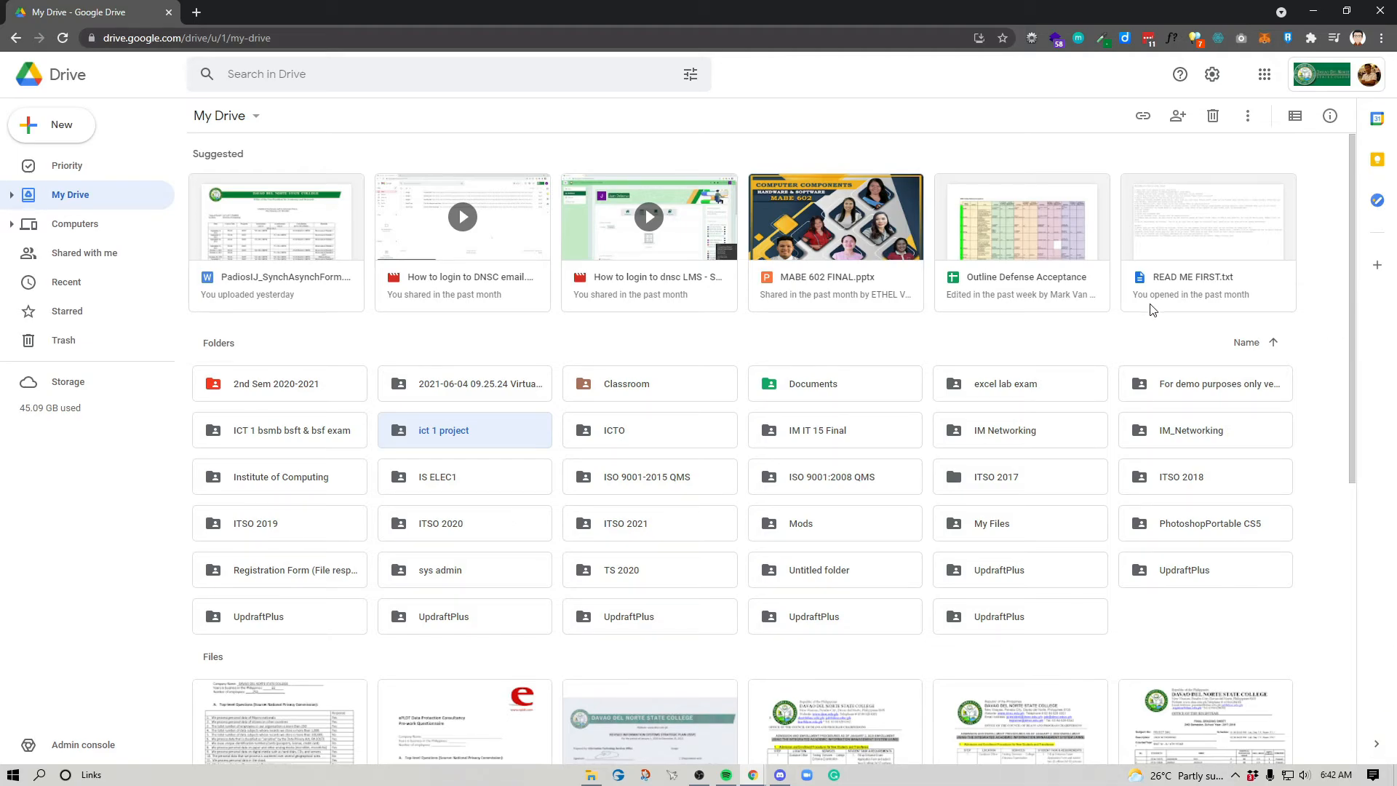
# Open the help page for getting Google Drive for desktop
pyautogui.click(1213, 76)
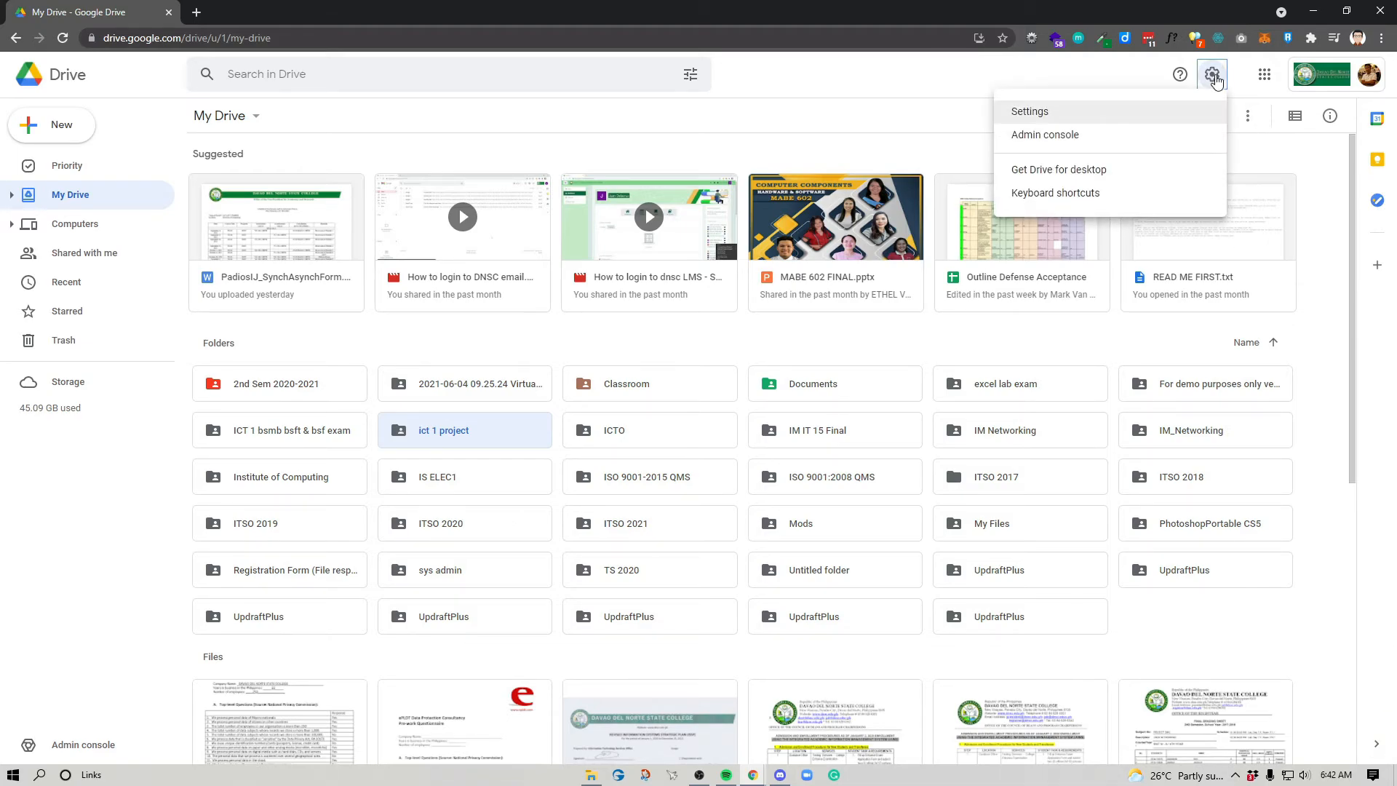
pyautogui.click(1214, 77)
pyautogui.click(1213, 77)
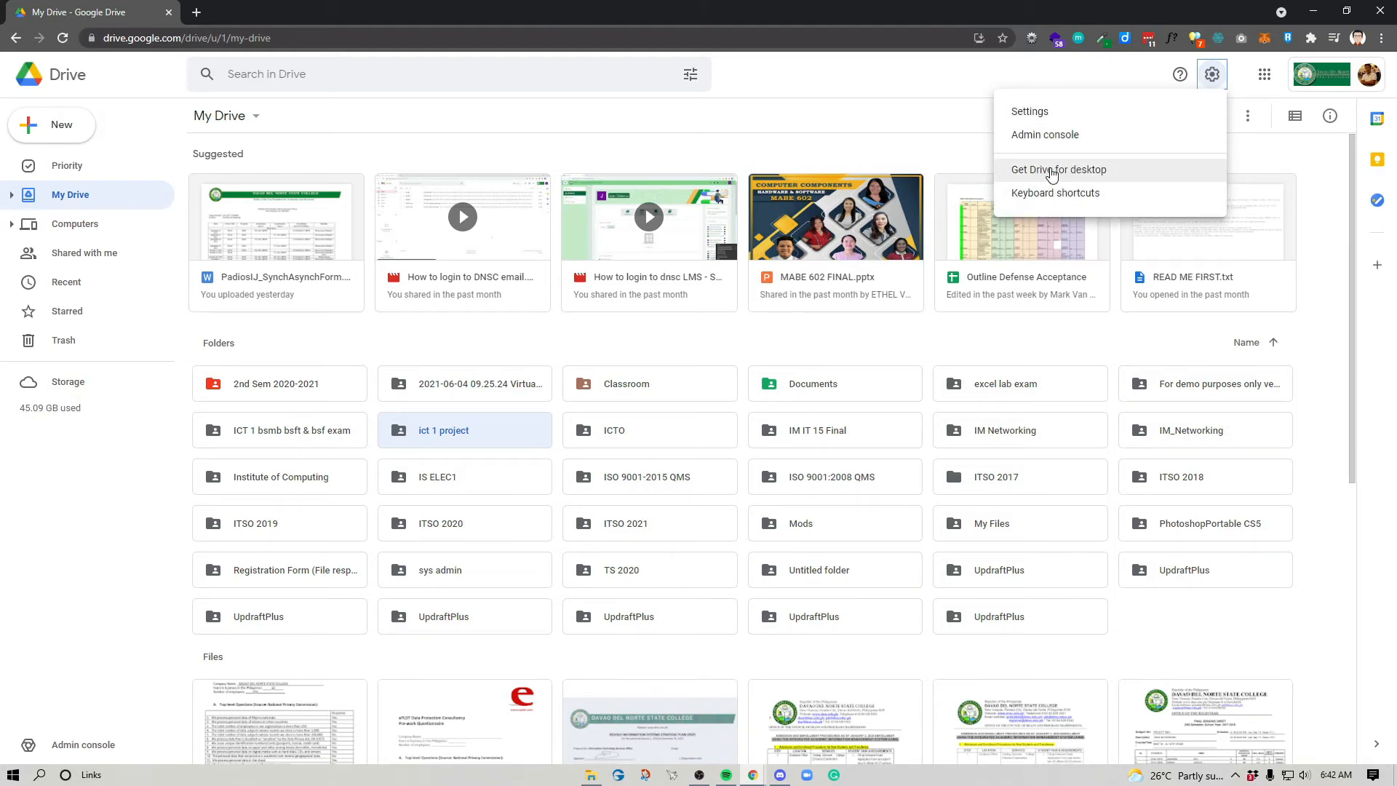
pyautogui.click(1052, 172)
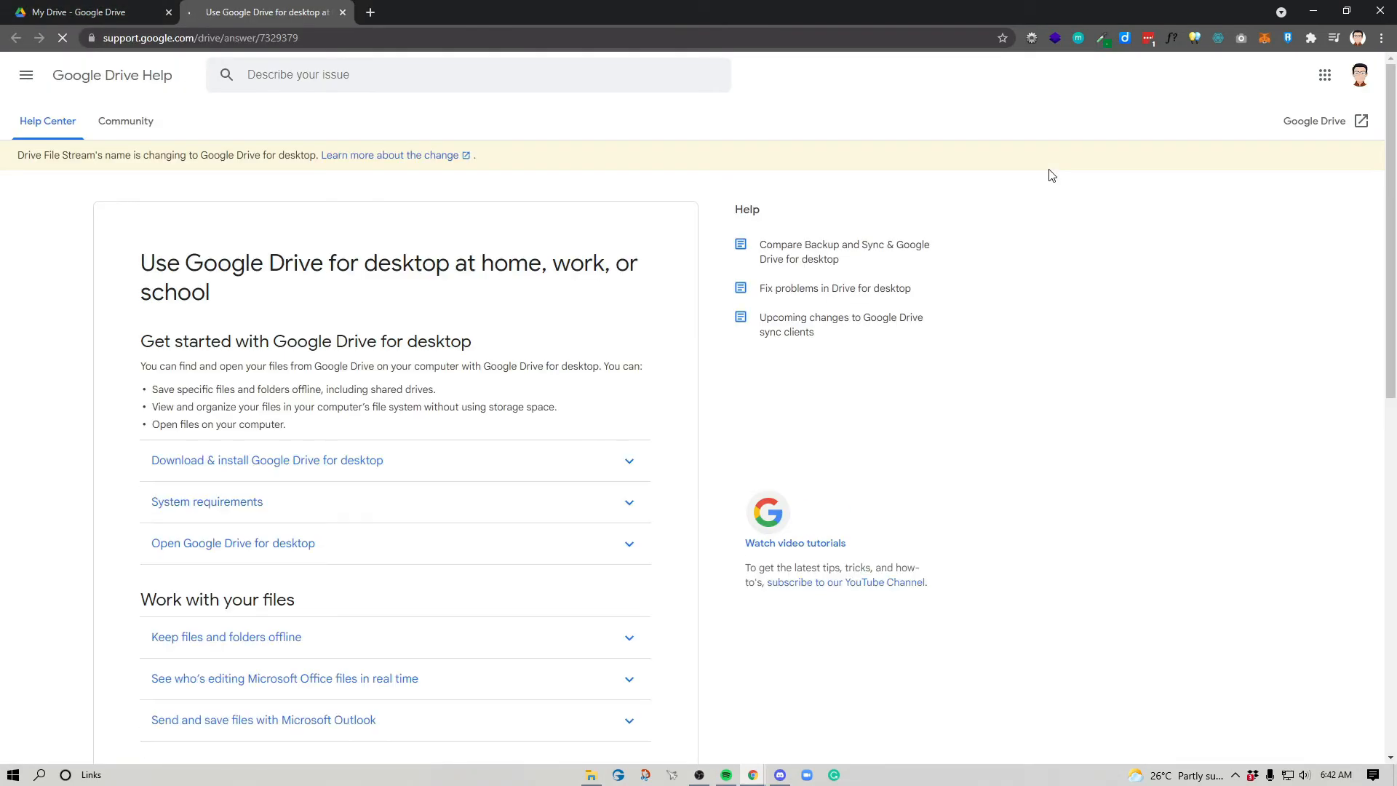
# Expand the download and install instructions and download Google Drive for desktop for Windows
pyautogui.scroll(-3, 456, 509)
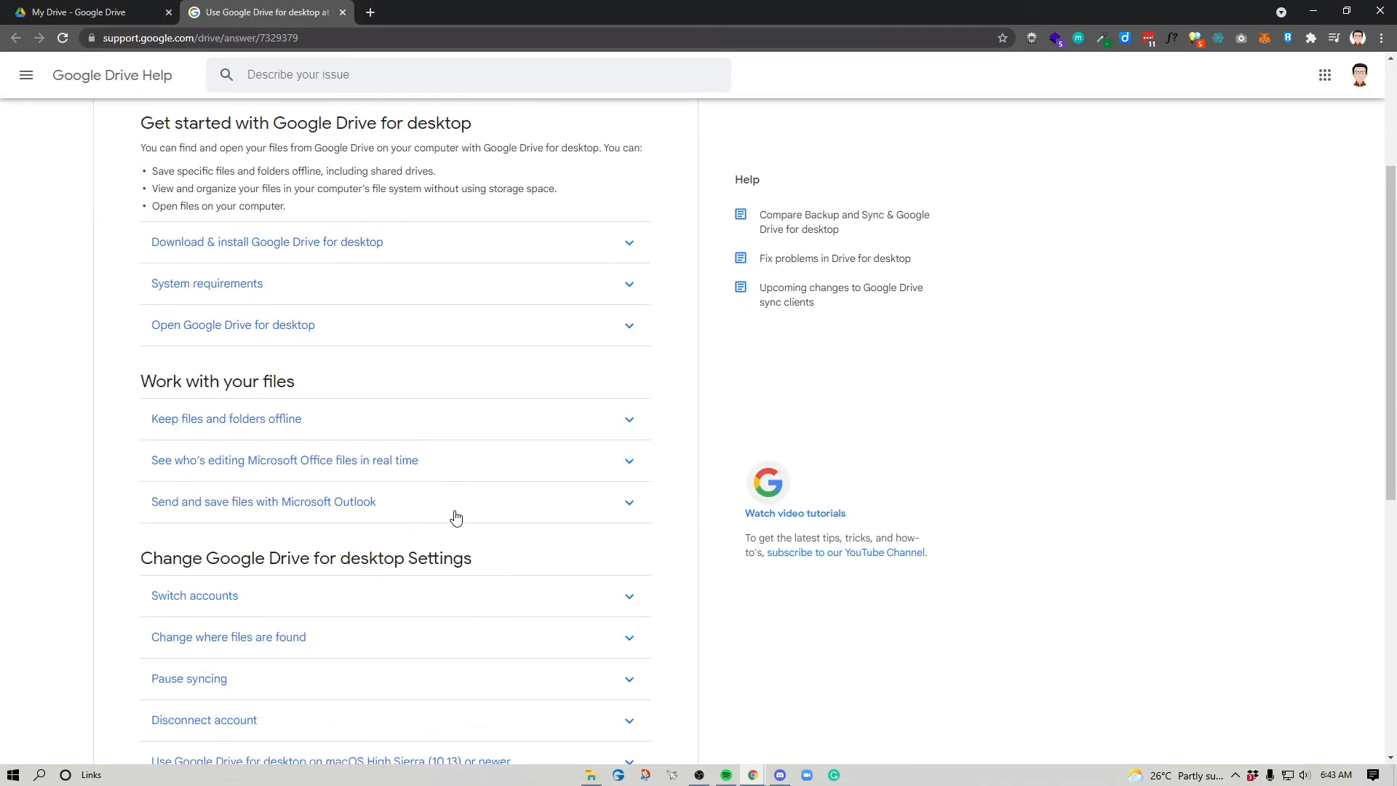
pyautogui.scroll(3, 456, 518)
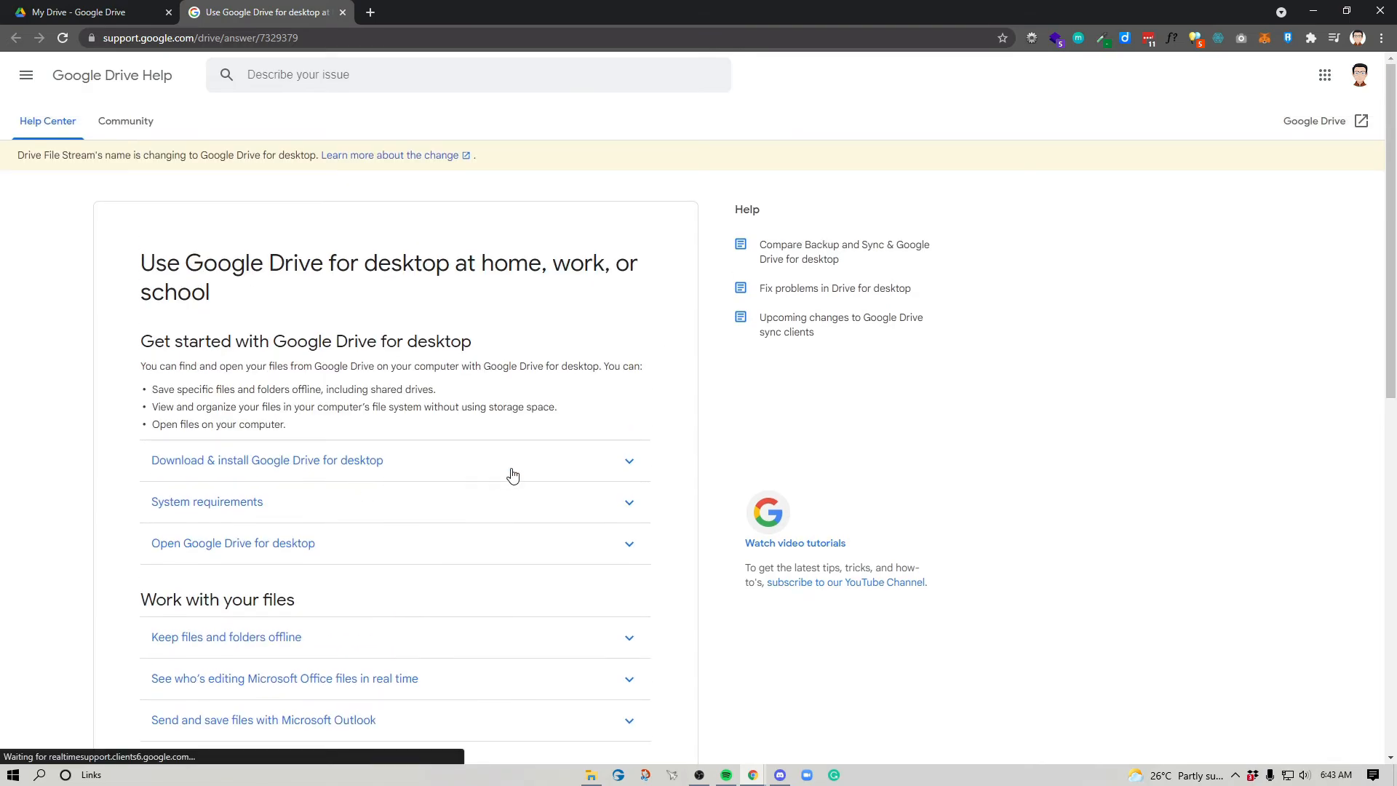
pyautogui.click(545, 464)
pyautogui.scroll(-1, 205, 408)
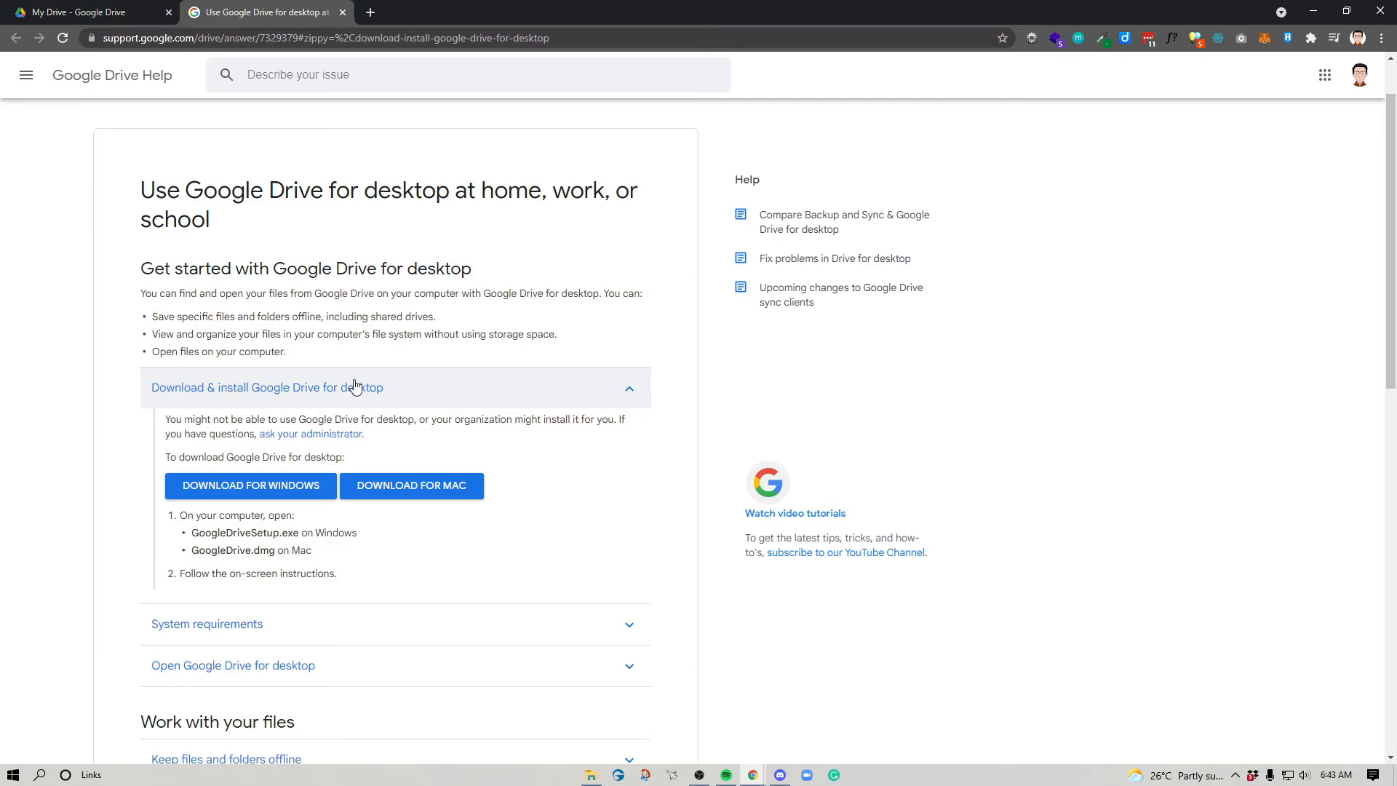
pyautogui.scroll(-2, 211, 420)
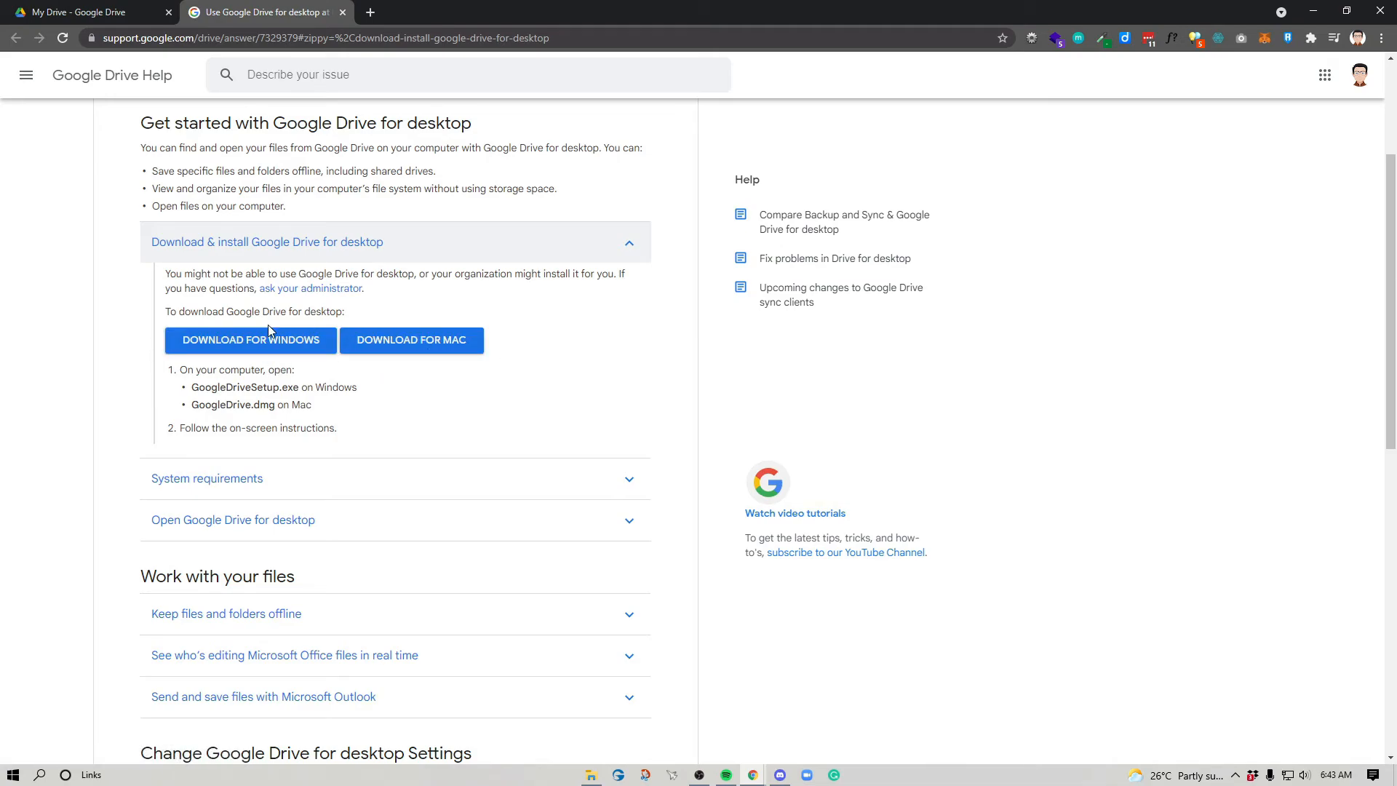
pyautogui.click(275, 347)
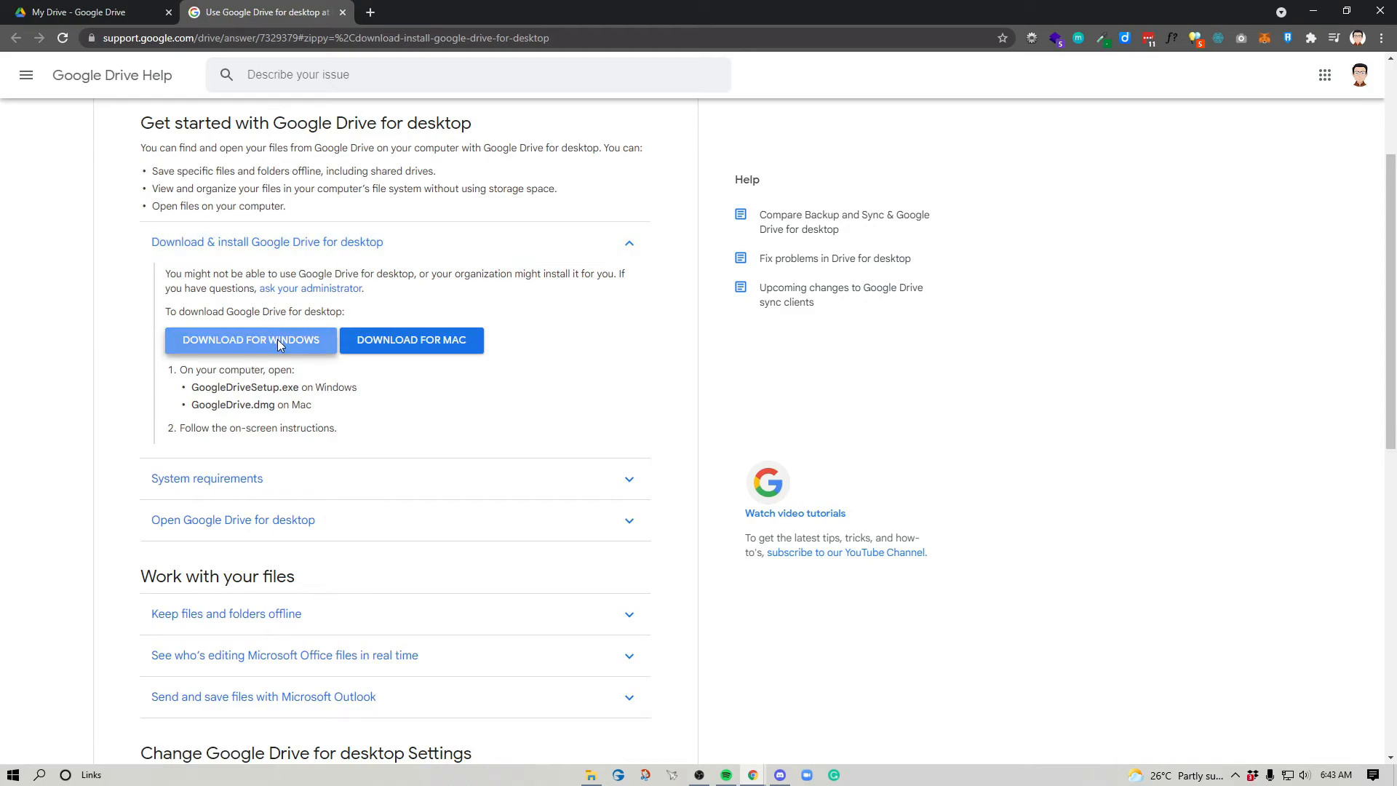
pyautogui.scroll(-3, 3, 424)
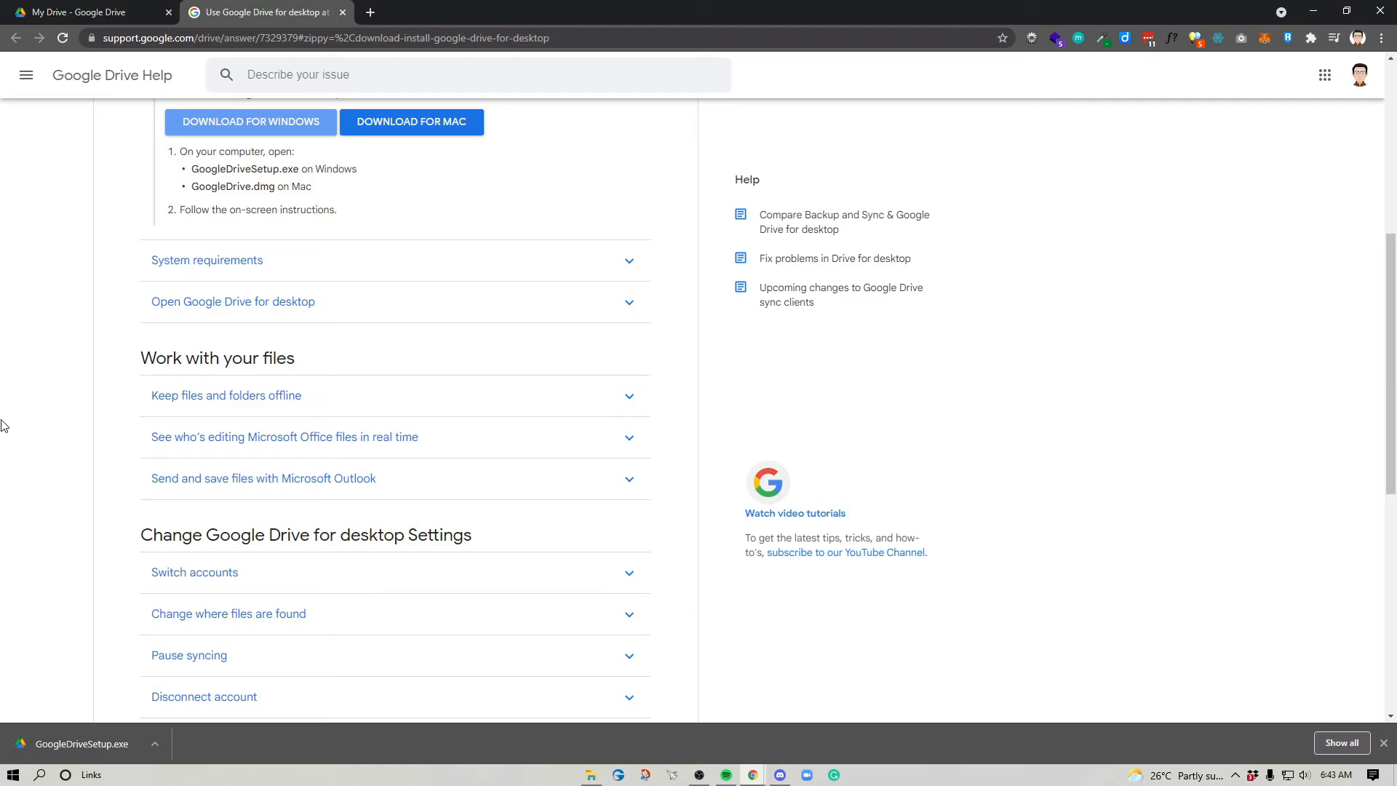
# Install Google Drive from the downloaded GoogleDriveSetup.exe, toggling the desktop application shortcut option
pyautogui.click(73, 10)
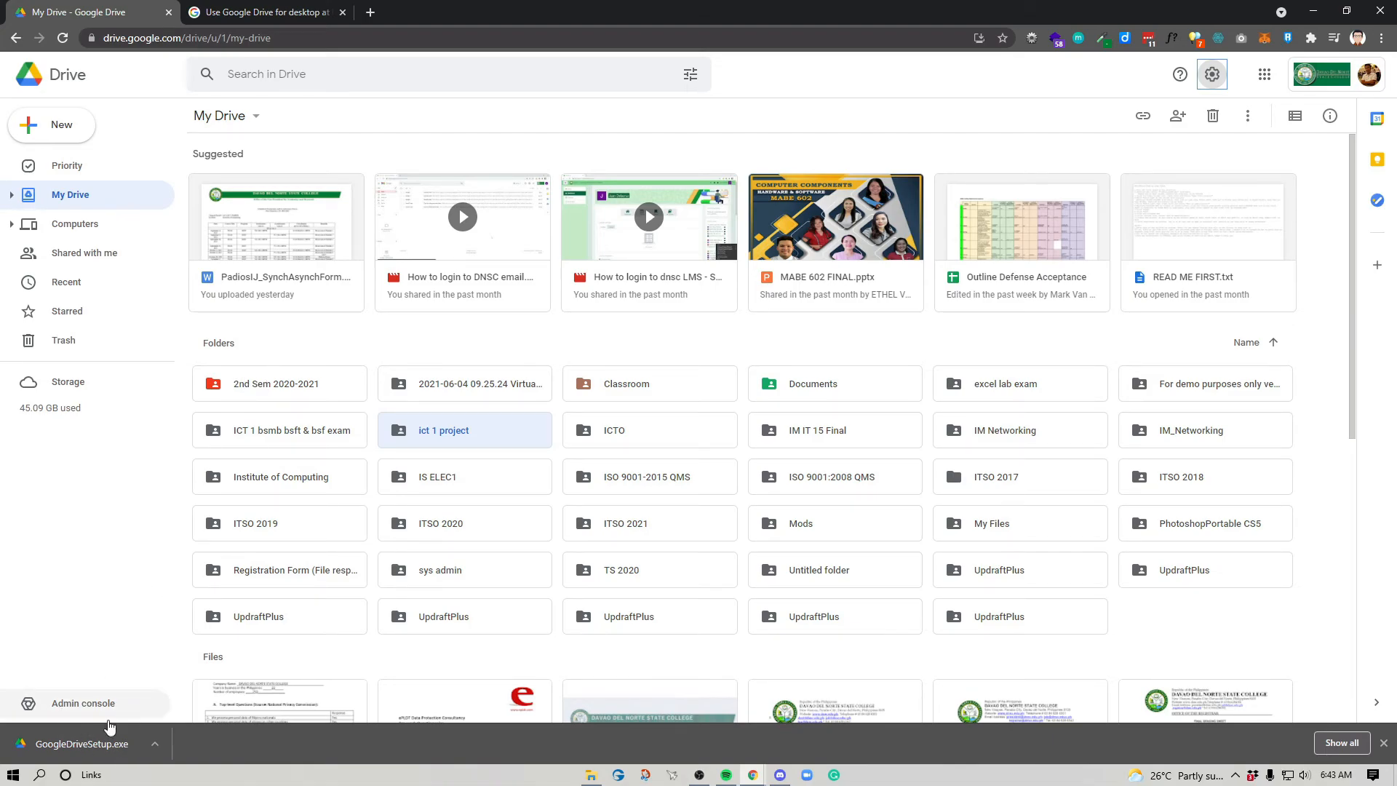
pyautogui.click(71, 746)
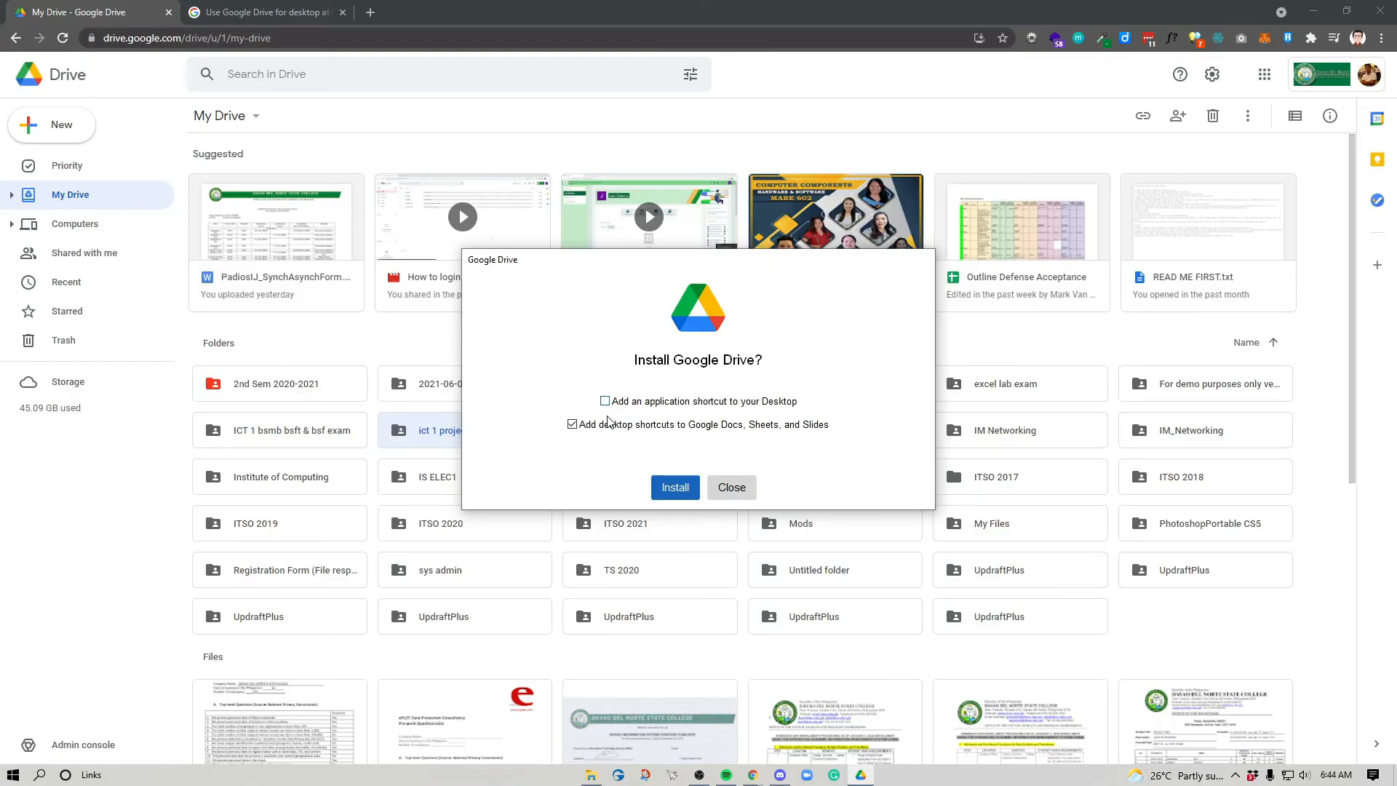
pyautogui.click(606, 401)
pyautogui.click(680, 498)
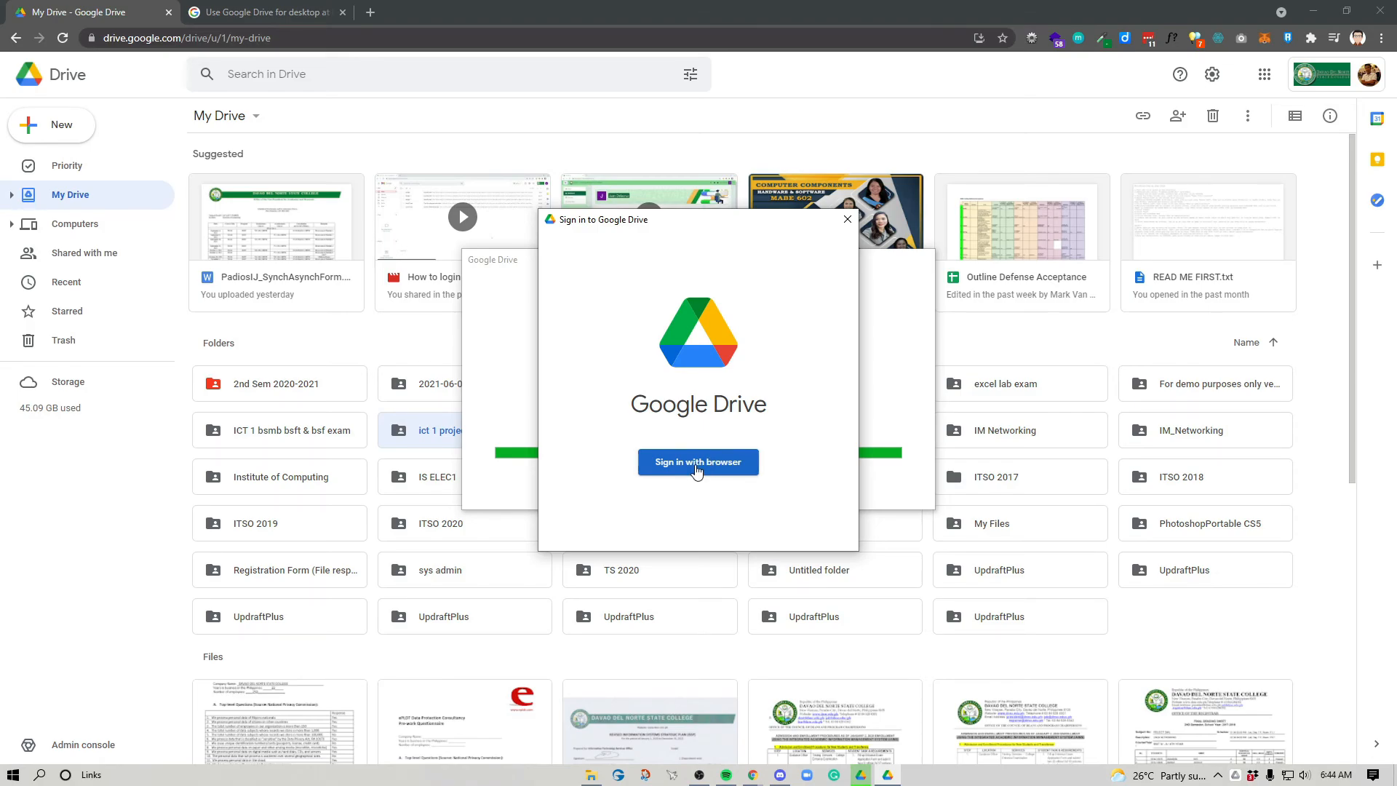
# Sign in to Google Drive for desktop through the browser with the school account and close the finished installer
pyautogui.click(696, 470)
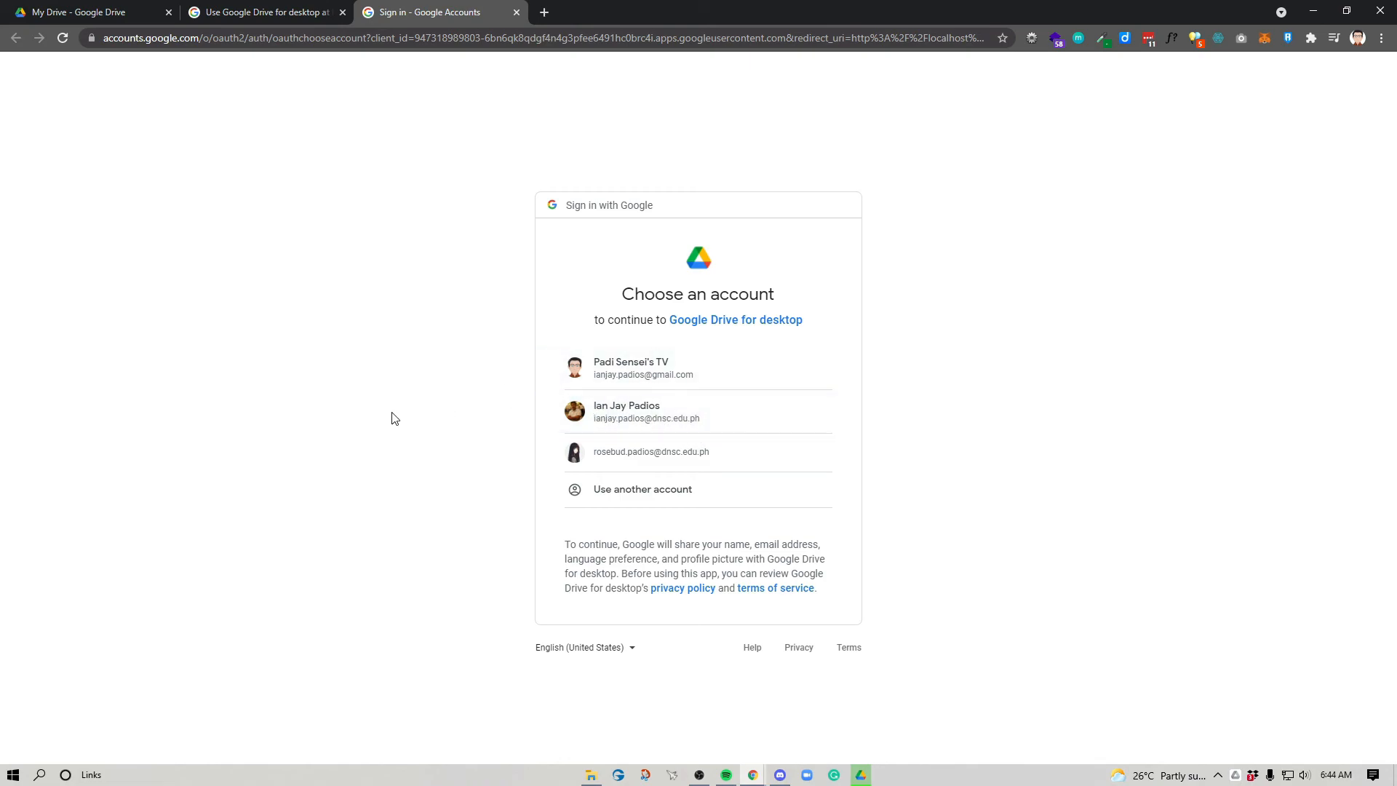
pyautogui.click(652, 424)
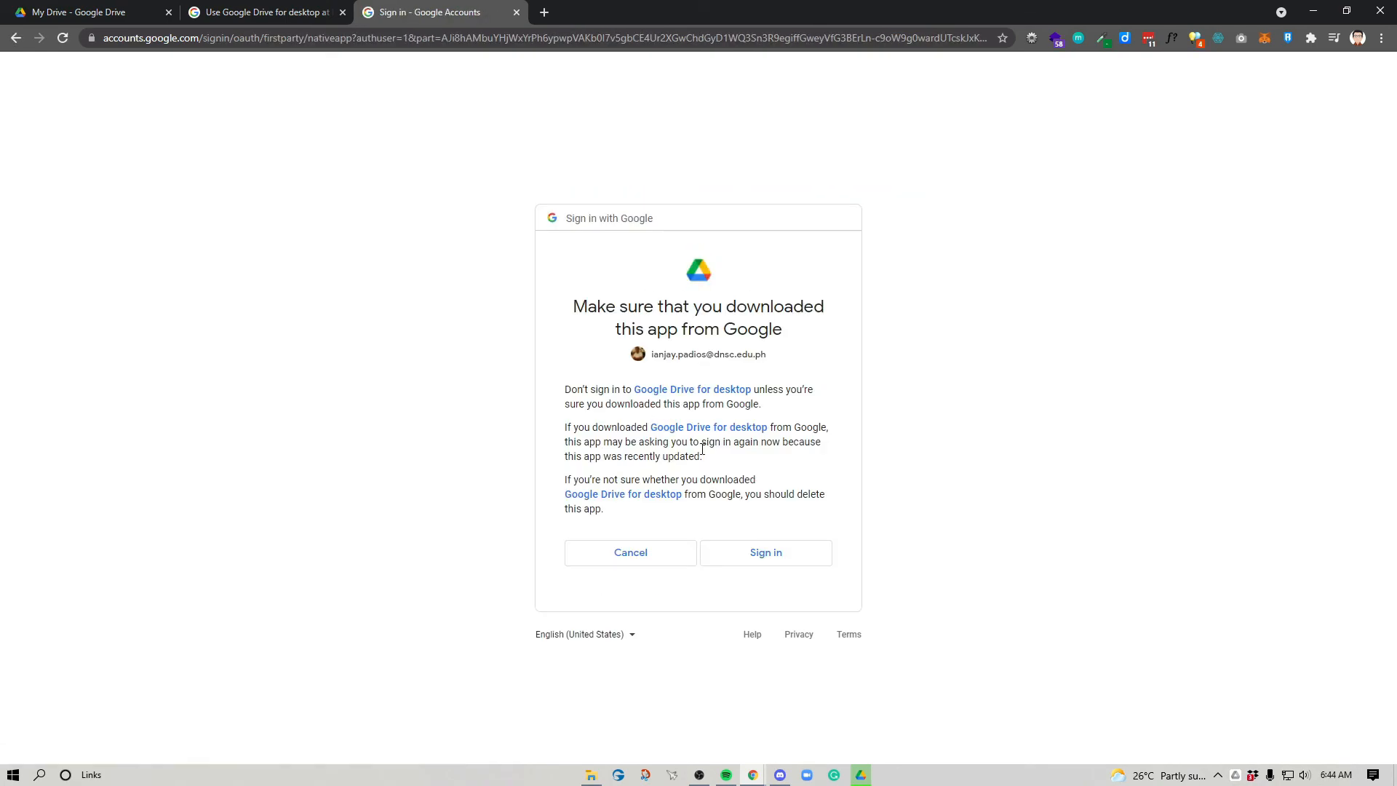
pyautogui.click(766, 557)
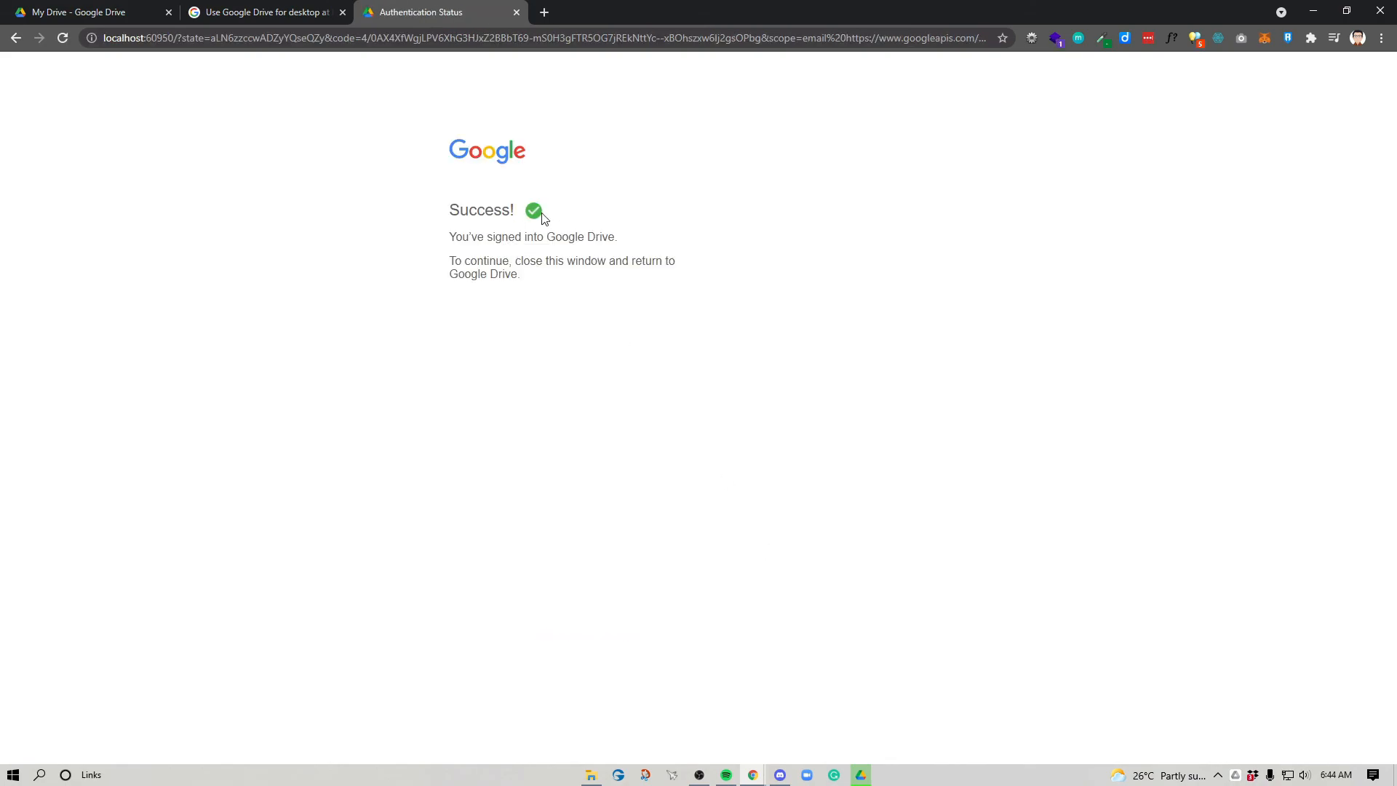
pyautogui.click(871, 780)
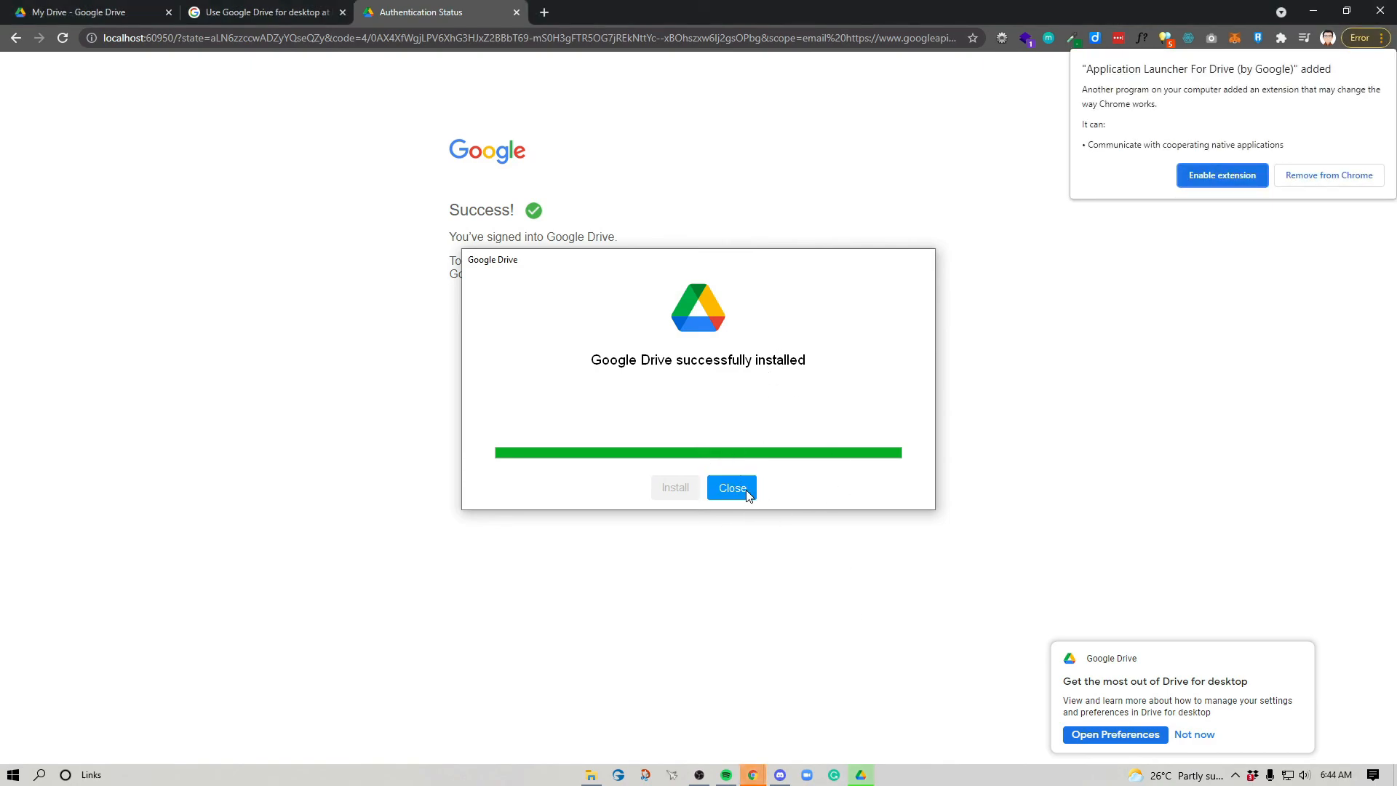
pyautogui.click(732, 489)
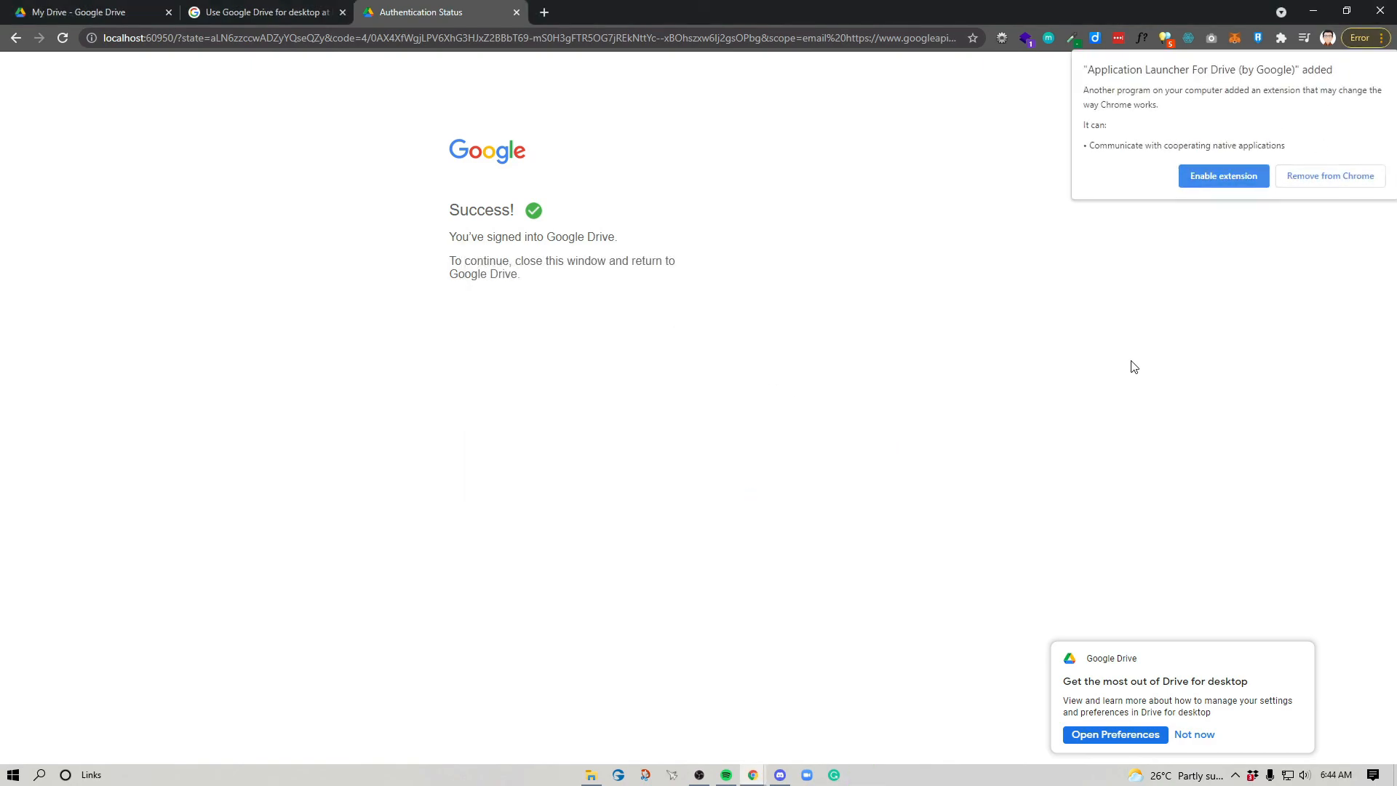
# Check the sync activity of Google Drive for desktop, return to My Drive in the browser, and reopen the desktop app's status
pyautogui.click(1235, 776)
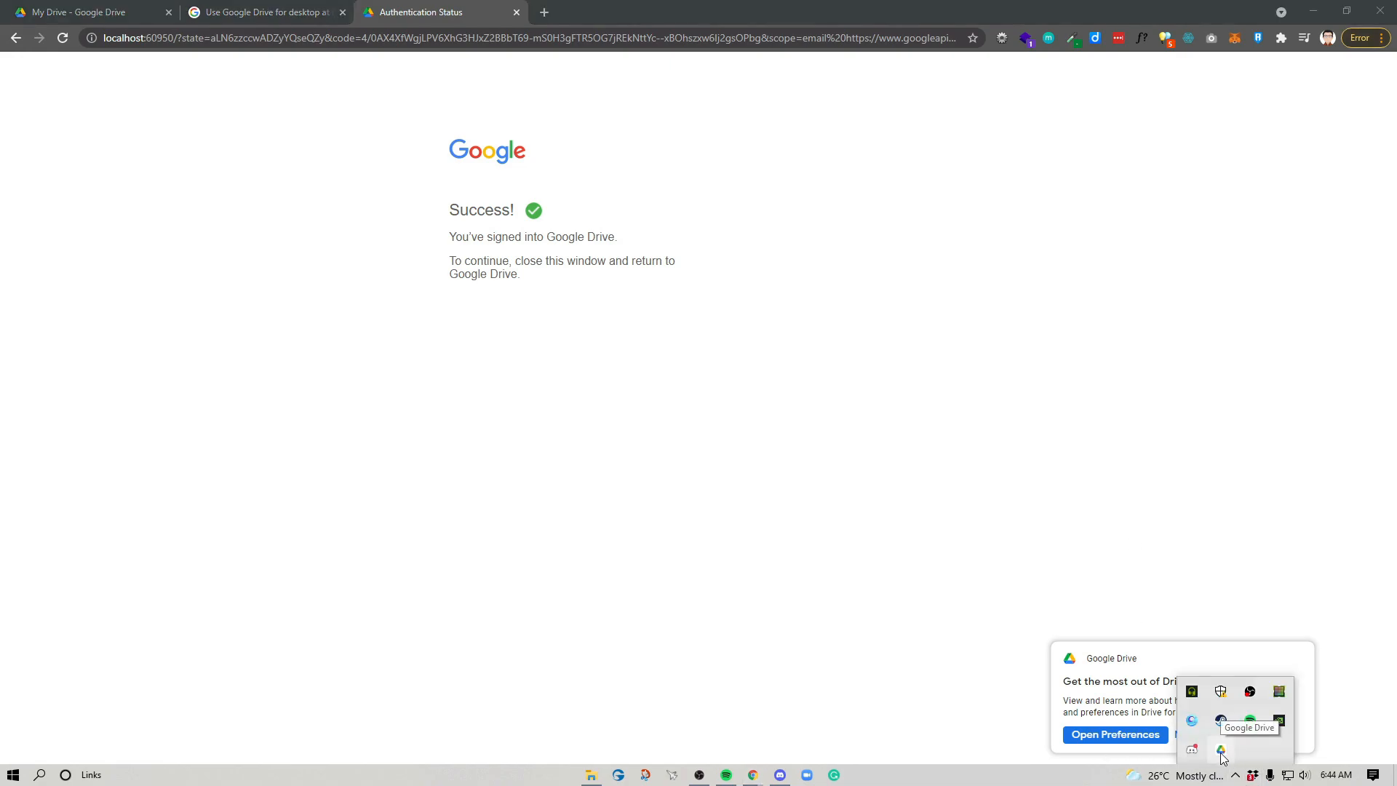
pyautogui.click(1221, 751)
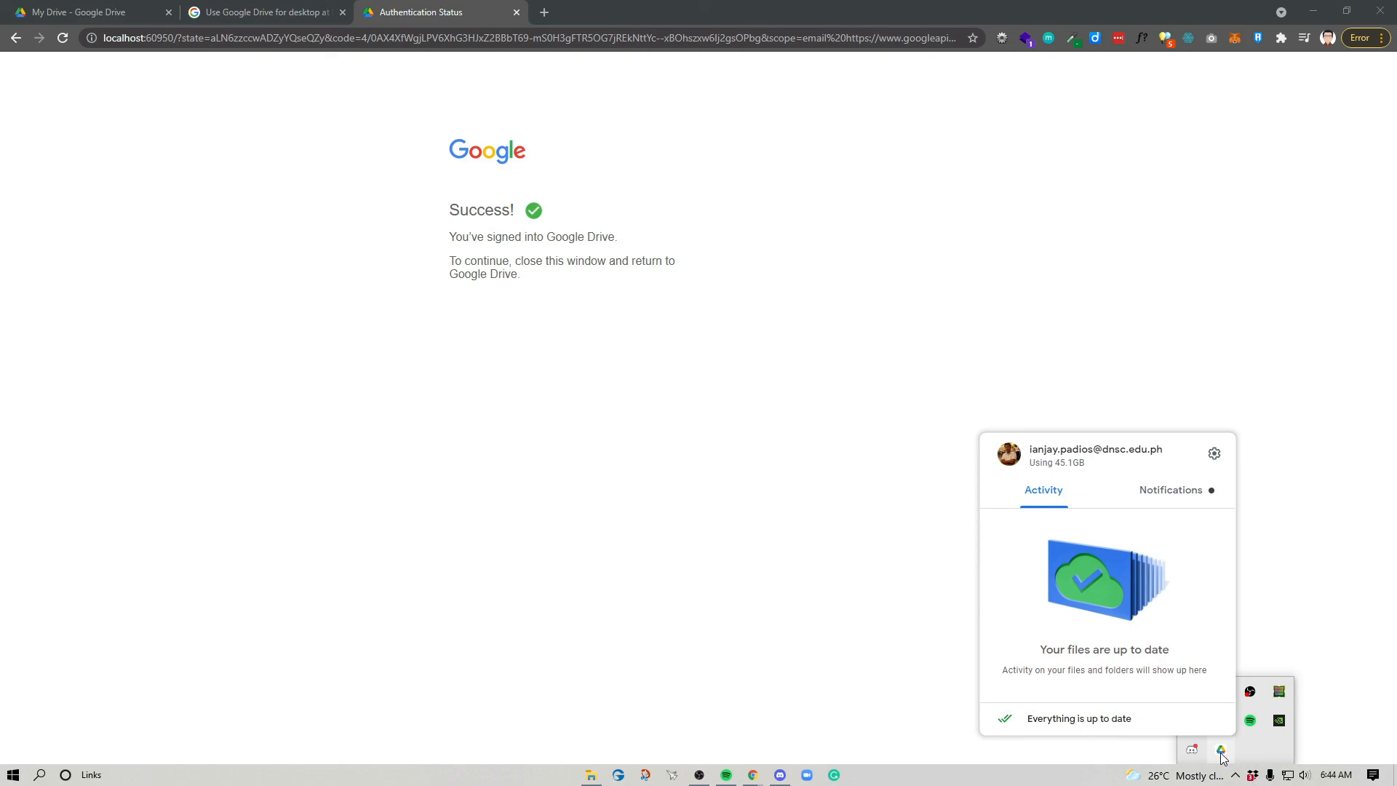
pyautogui.click(1222, 754)
pyautogui.click(1221, 753)
pyautogui.click(80, 12)
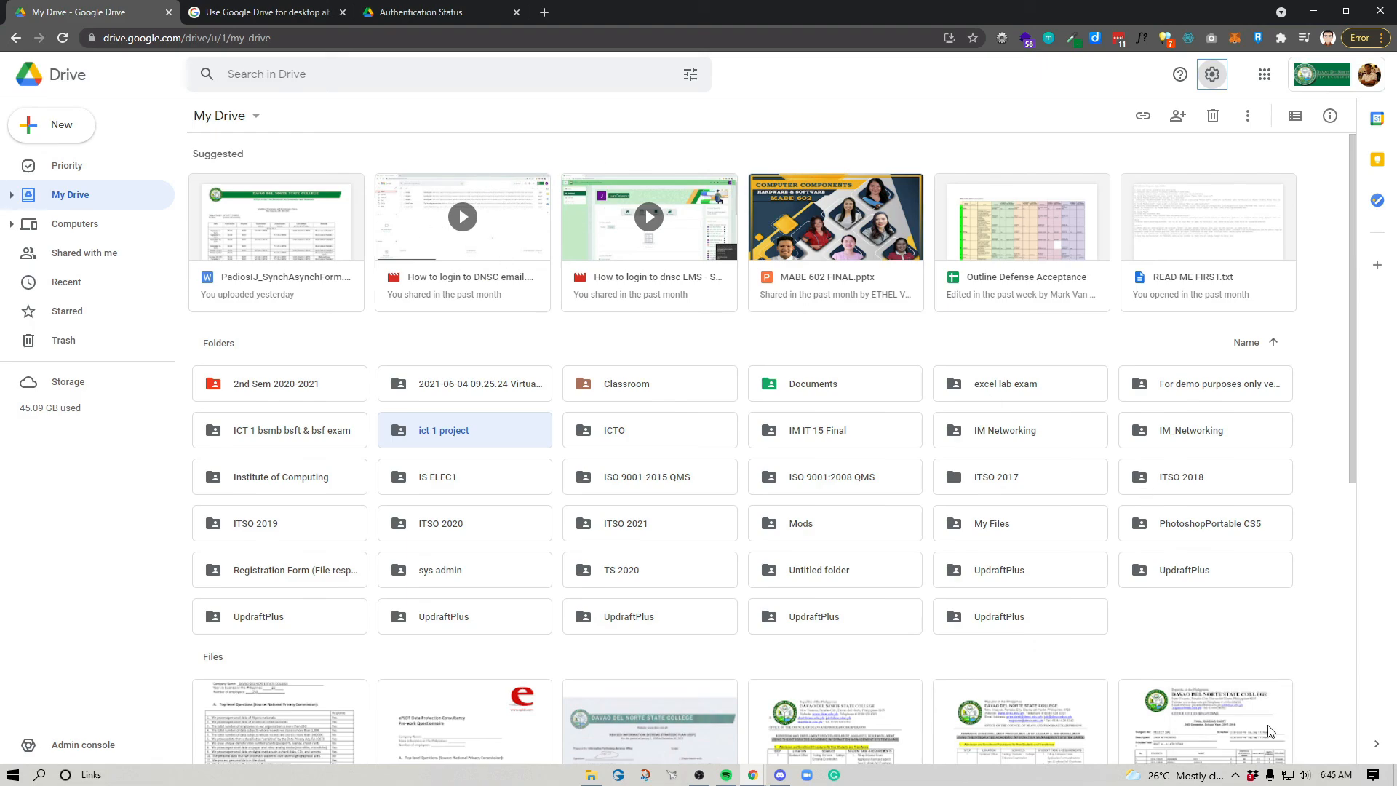
pyautogui.click(1235, 775)
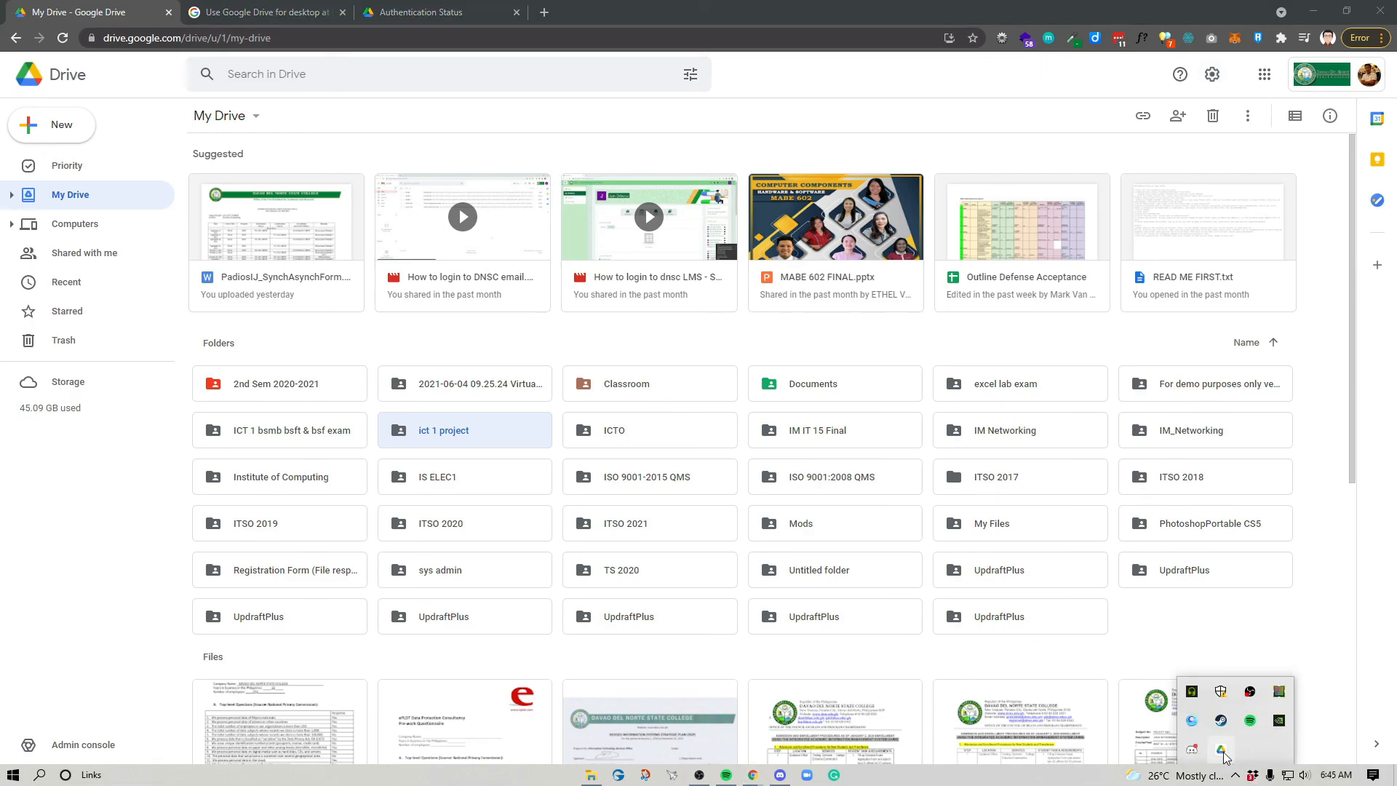
pyautogui.click(1222, 752)
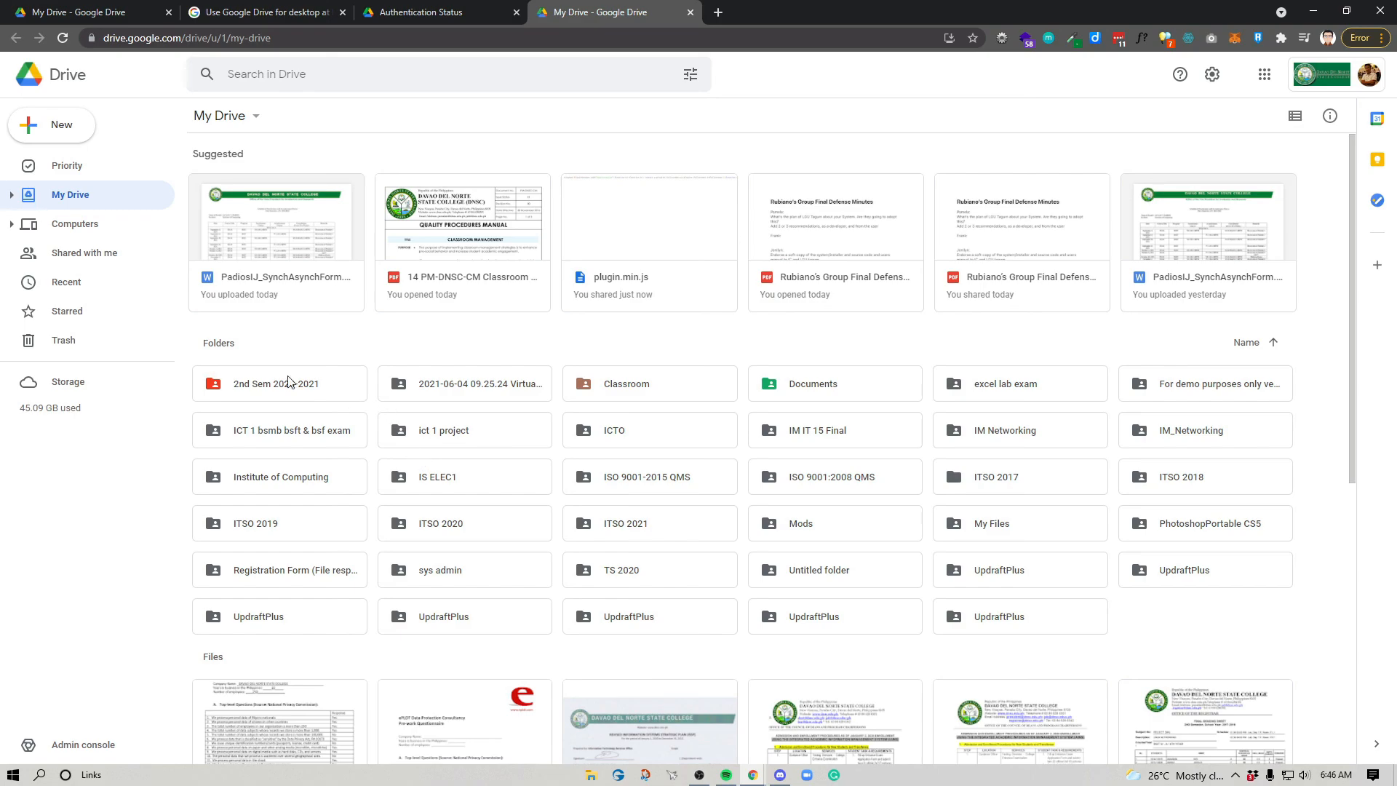
pyautogui.click(67, 134)
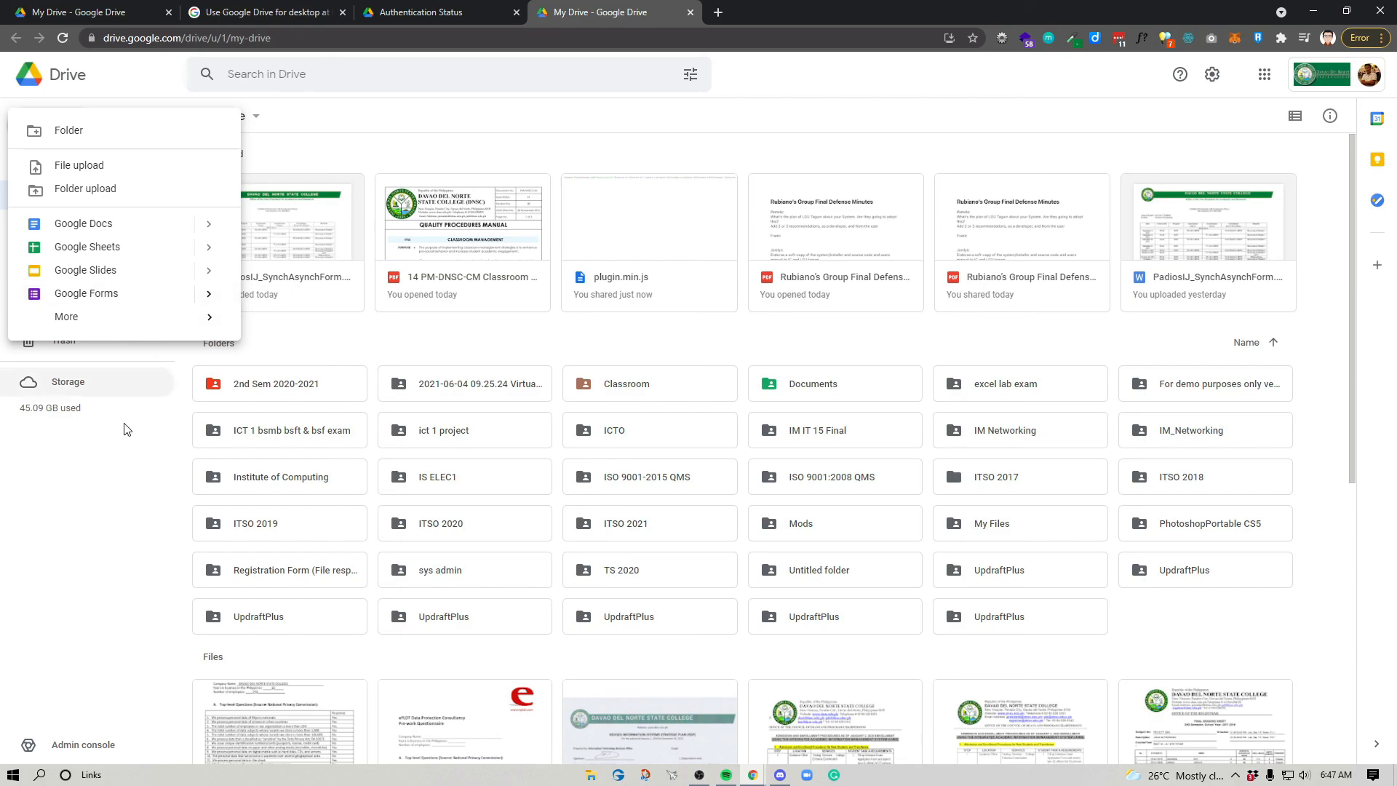
pyautogui.click(120, 584)
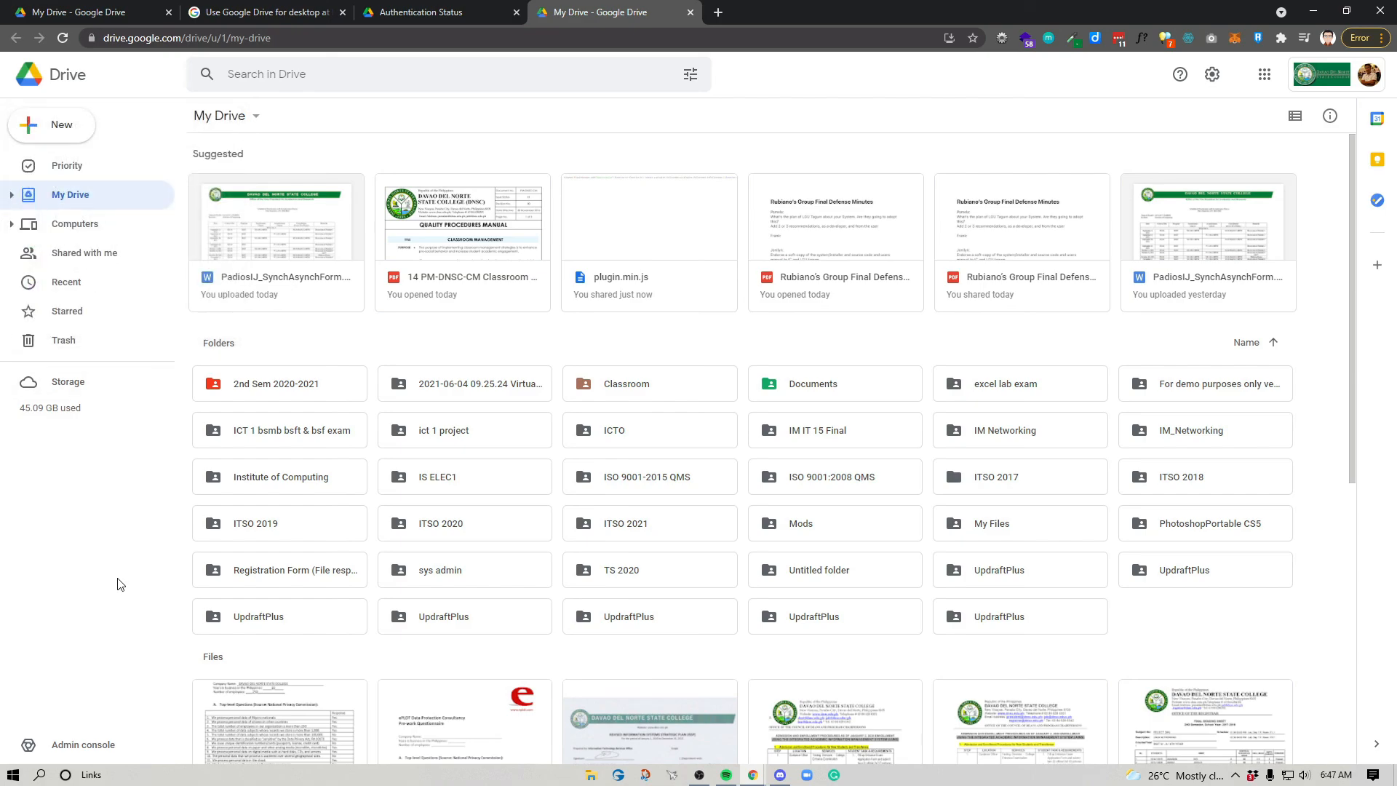